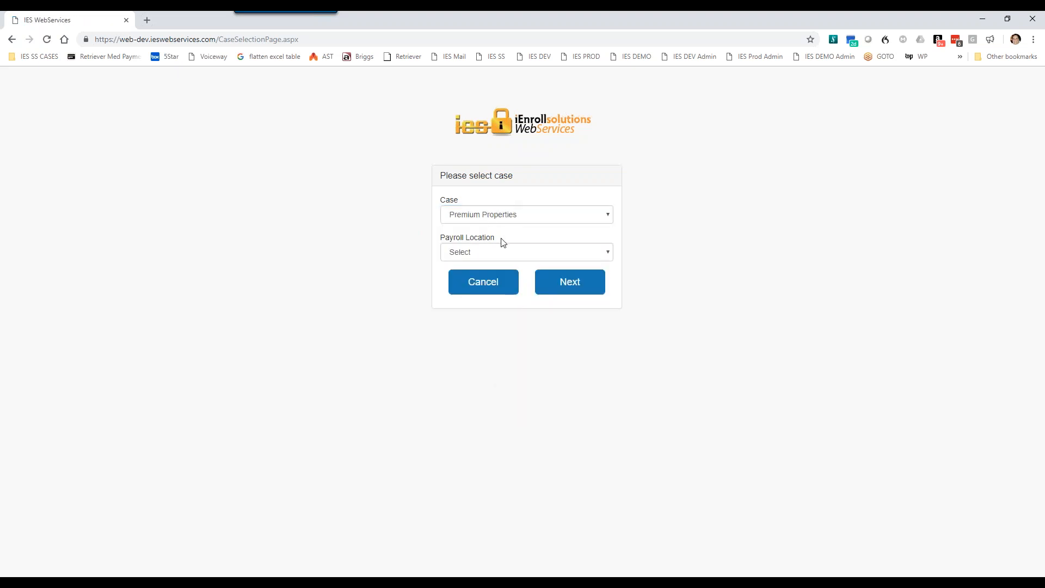
Step: Choose Premium Properties 1 as the payroll location for the Premium Properties case and continue
click(588, 256)
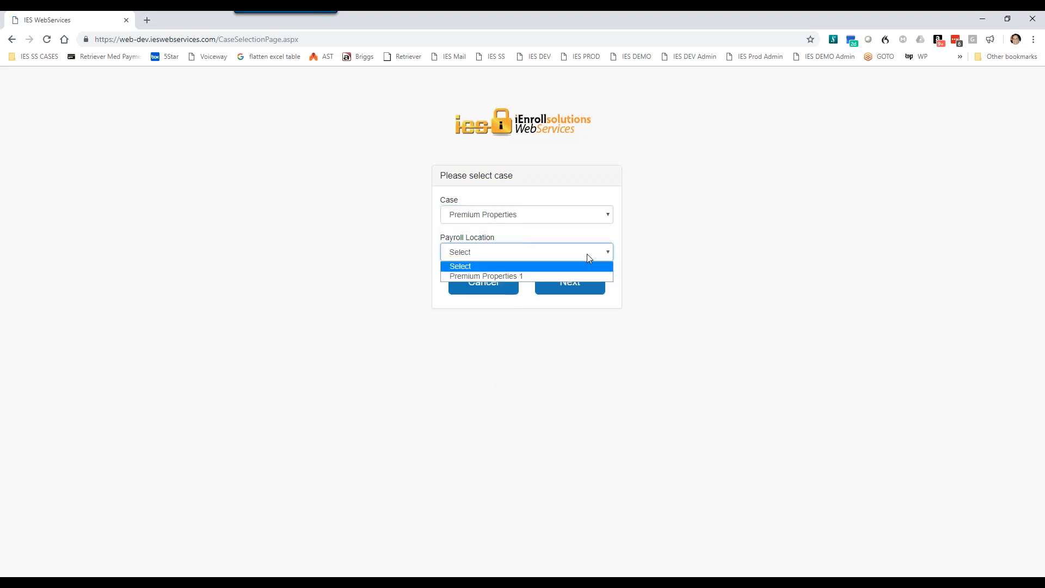
click(528, 278)
click(580, 284)
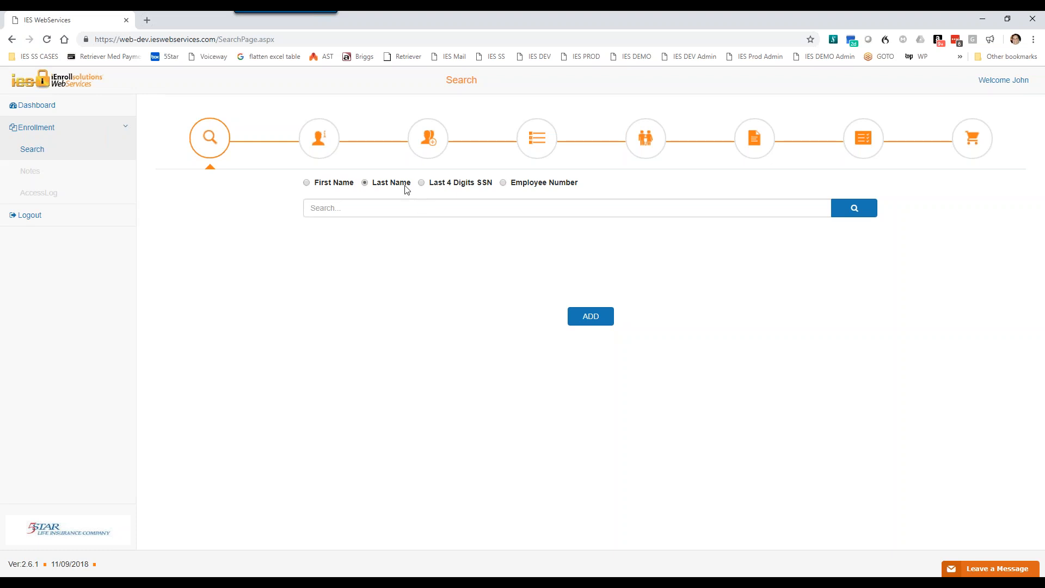
Step: Search enrollees by last name with "t" and open the first matching enrollee's record
click(370, 207)
text(t)
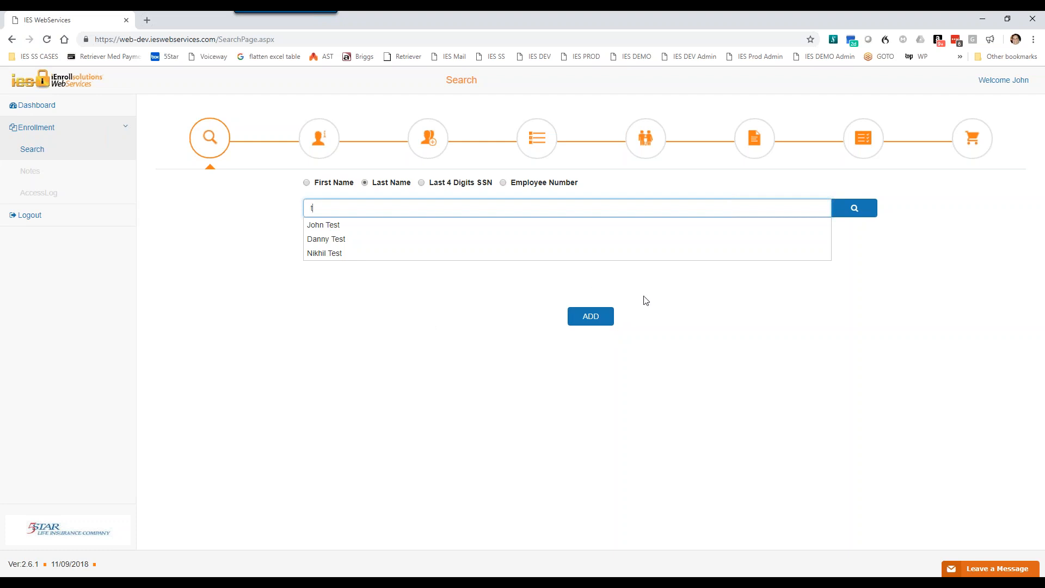
click(330, 230)
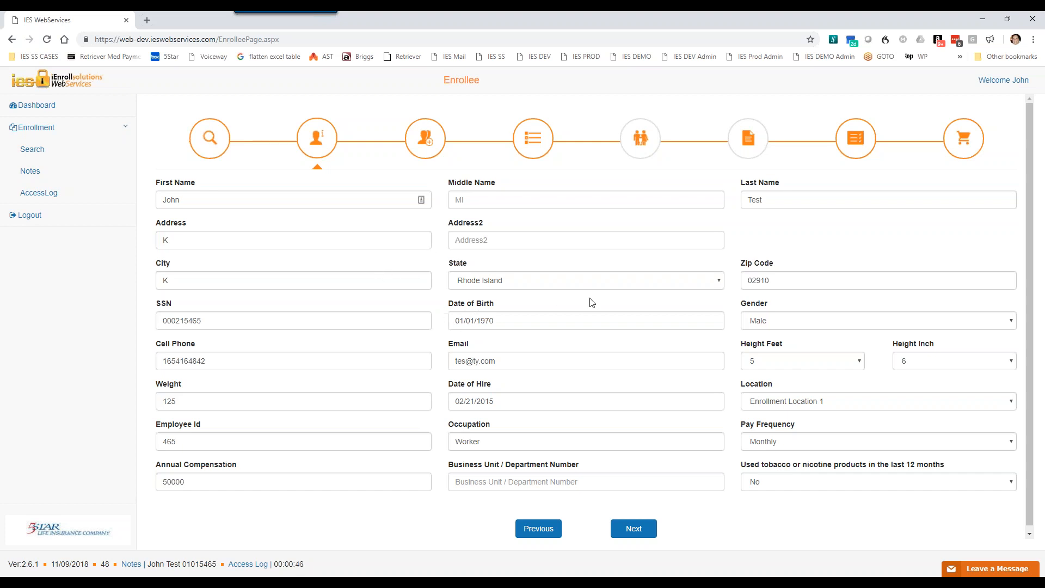
Step: Examine the enrollee's date of birth, height, pay frequency and business unit fields and the choices they offer
click(501, 320)
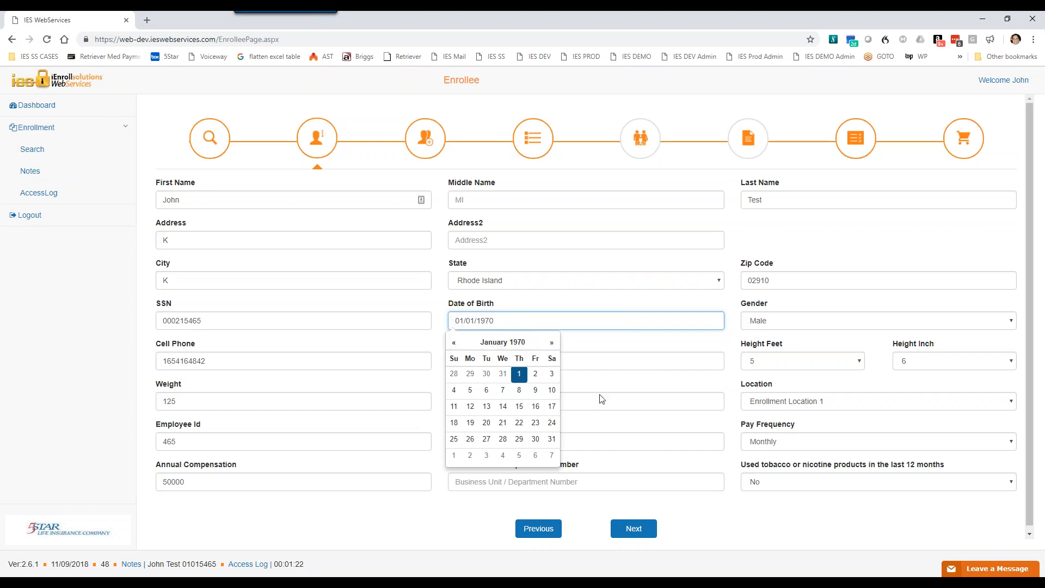
click(731, 547)
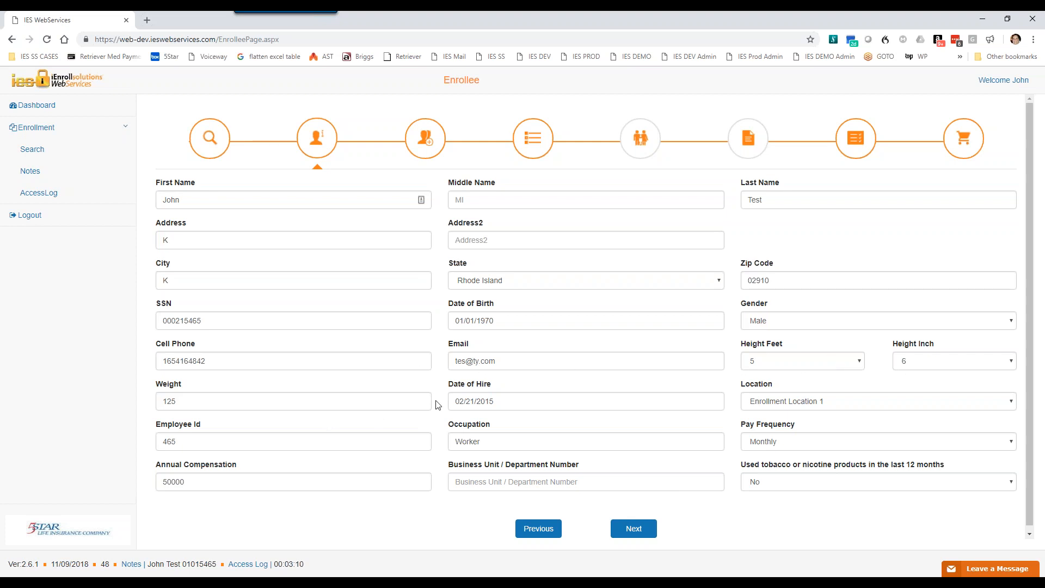
click(837, 365)
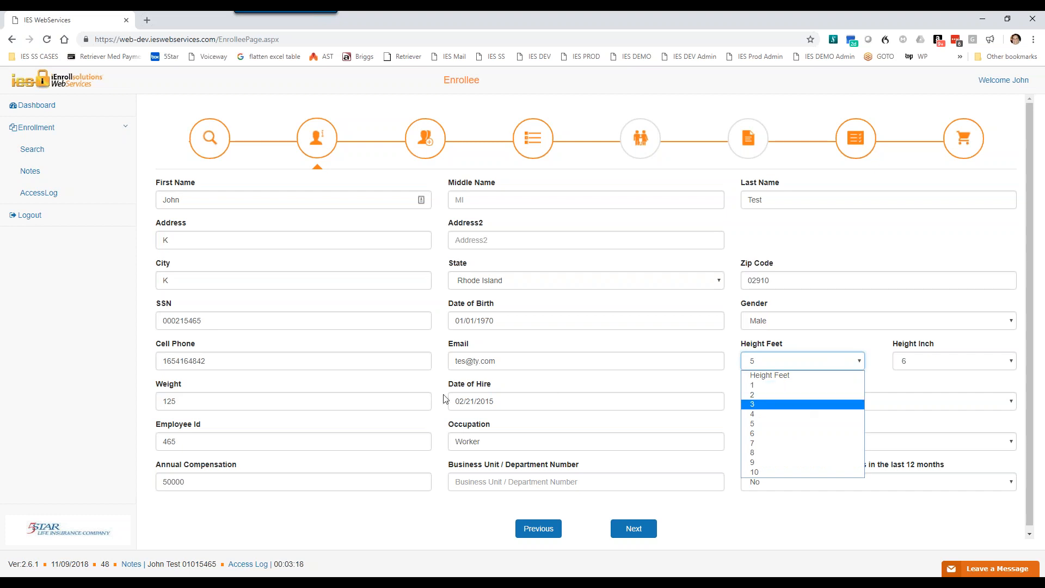
click(793, 546)
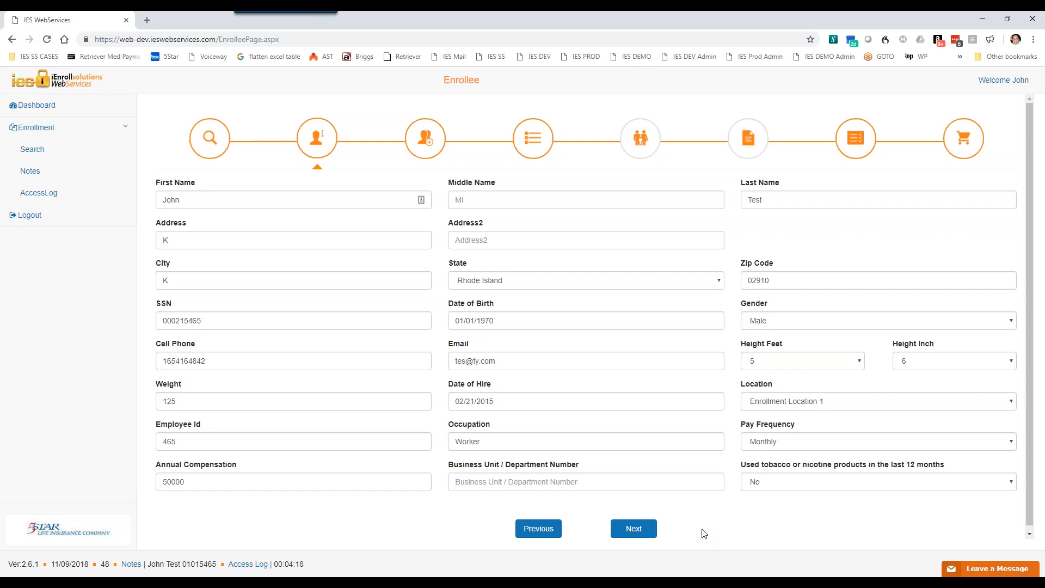
click(851, 444)
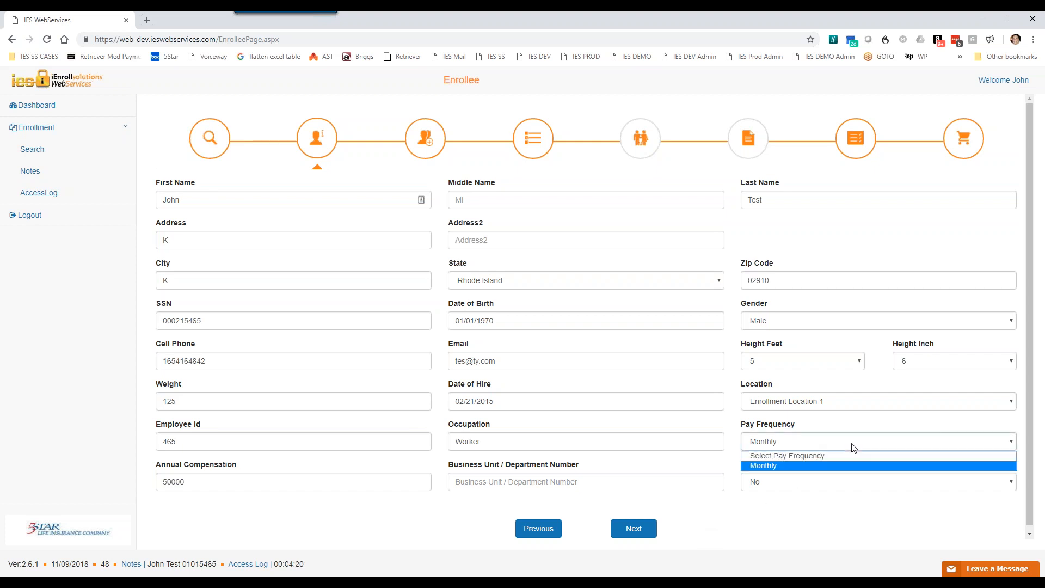
click(854, 447)
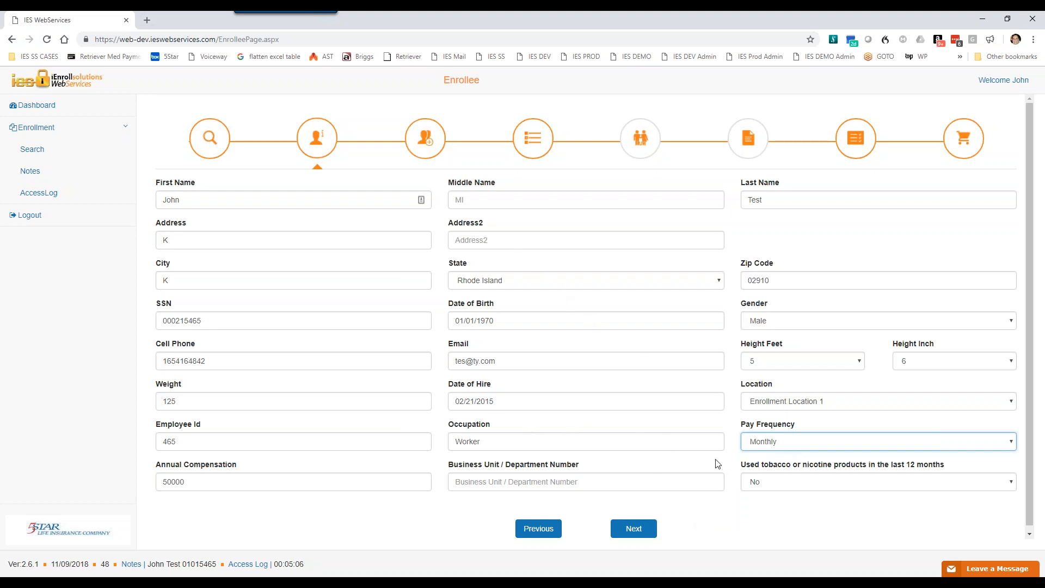
click(489, 481)
click(476, 520)
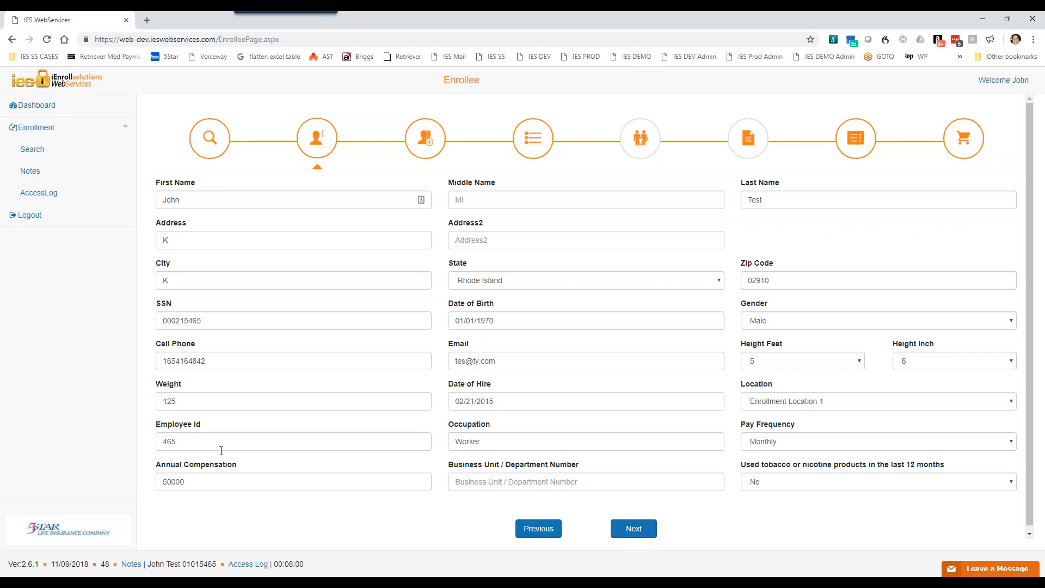
Step: Try to continue past the enrollee page, reselecting the SSN entry to refresh its formatting between attempts
click(634, 529)
click(205, 320)
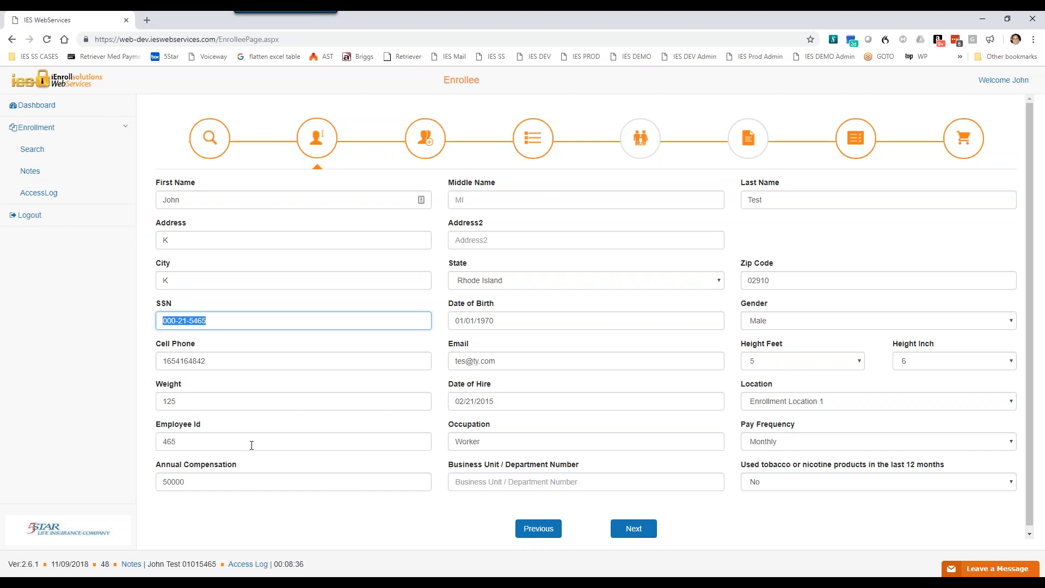
click(728, 533)
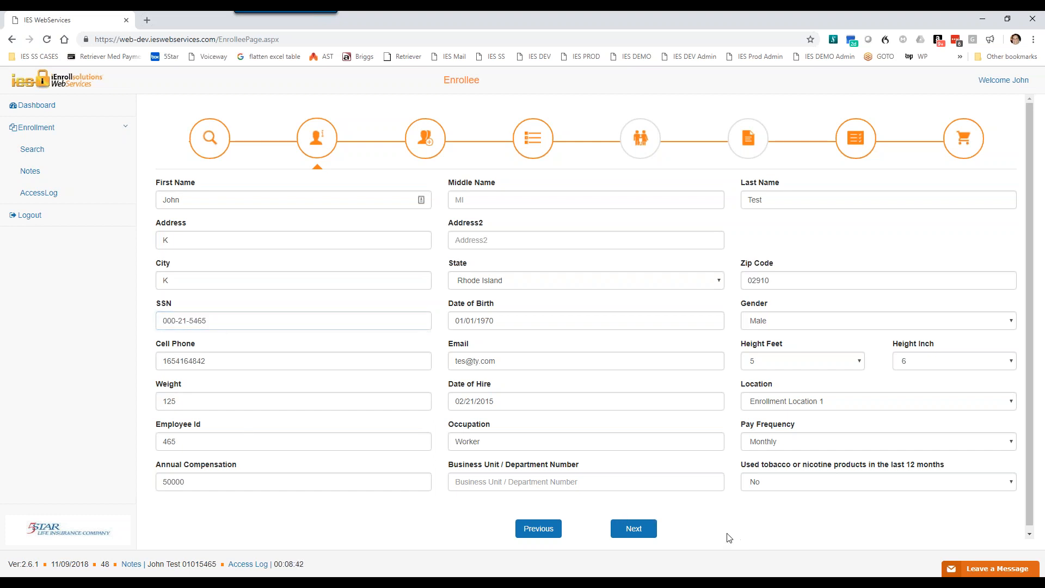
click(645, 530)
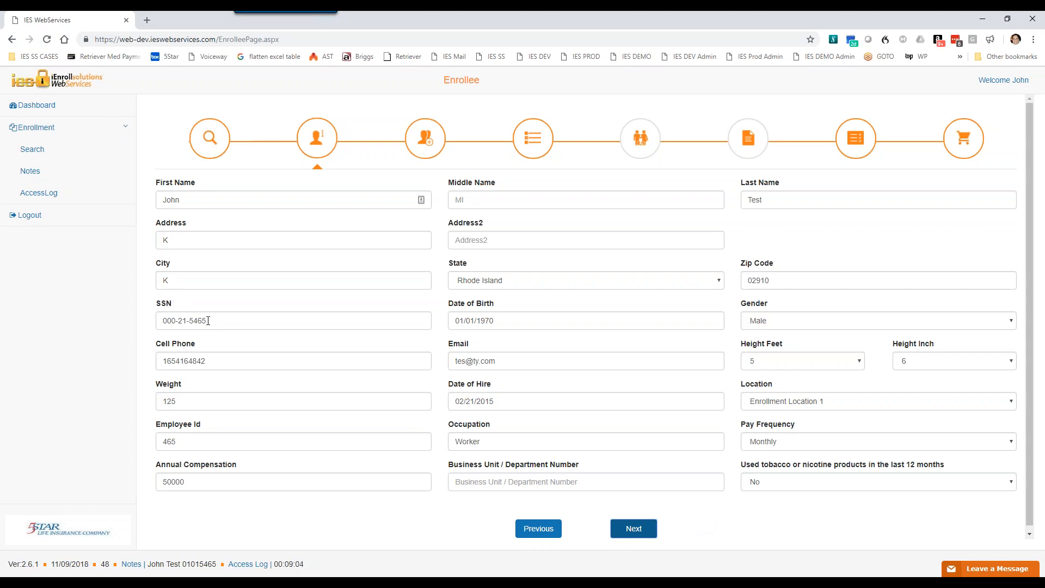
Step: Replace the enrollee's Employee Id with a copy of the SSN and continue to the Dependent page
drag(208, 320, 162, 320)
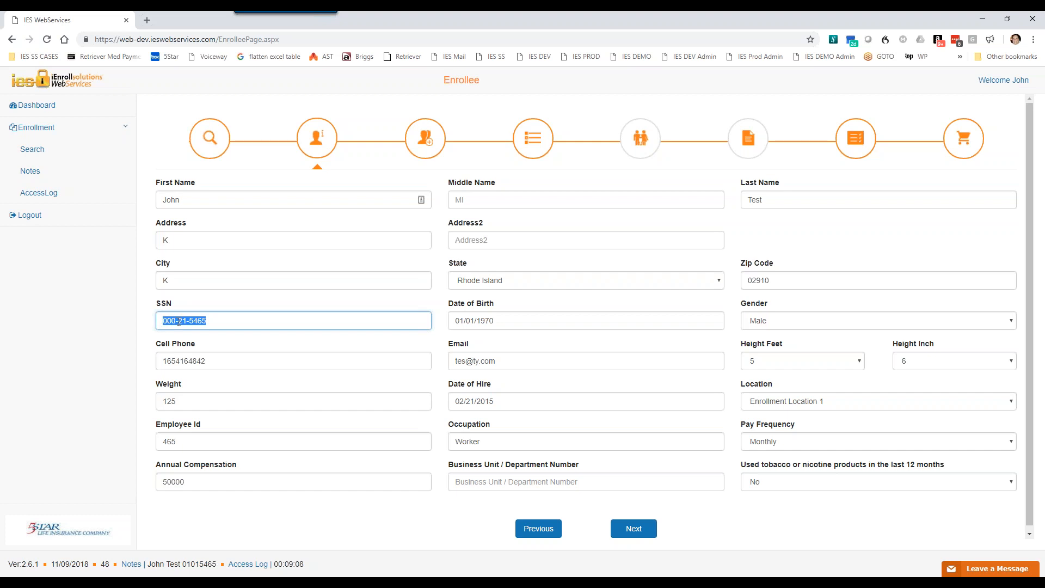
right_click(178, 322)
click(207, 359)
drag(182, 441, 163, 442)
right_click(165, 440)
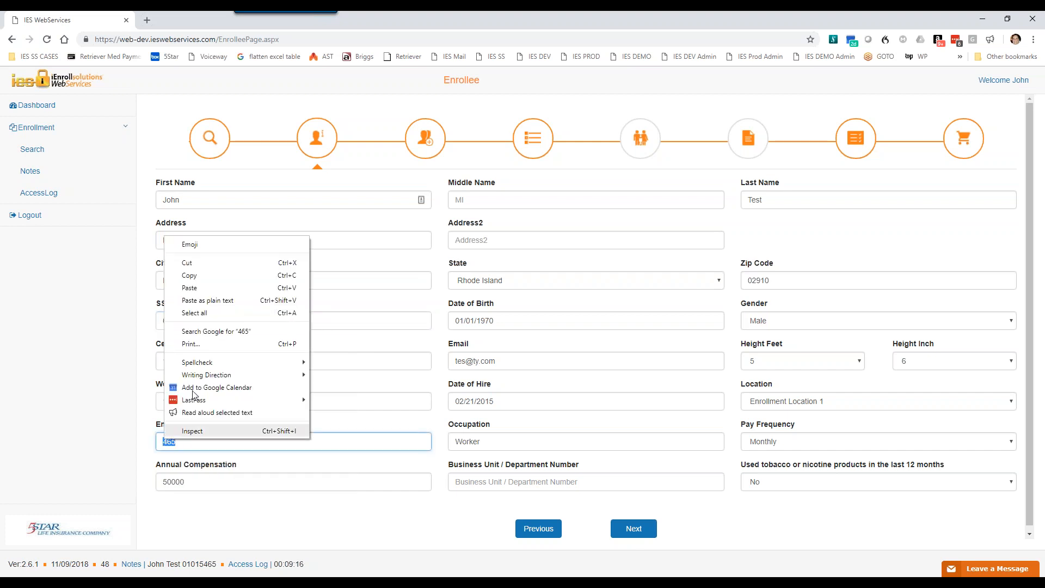
click(194, 287)
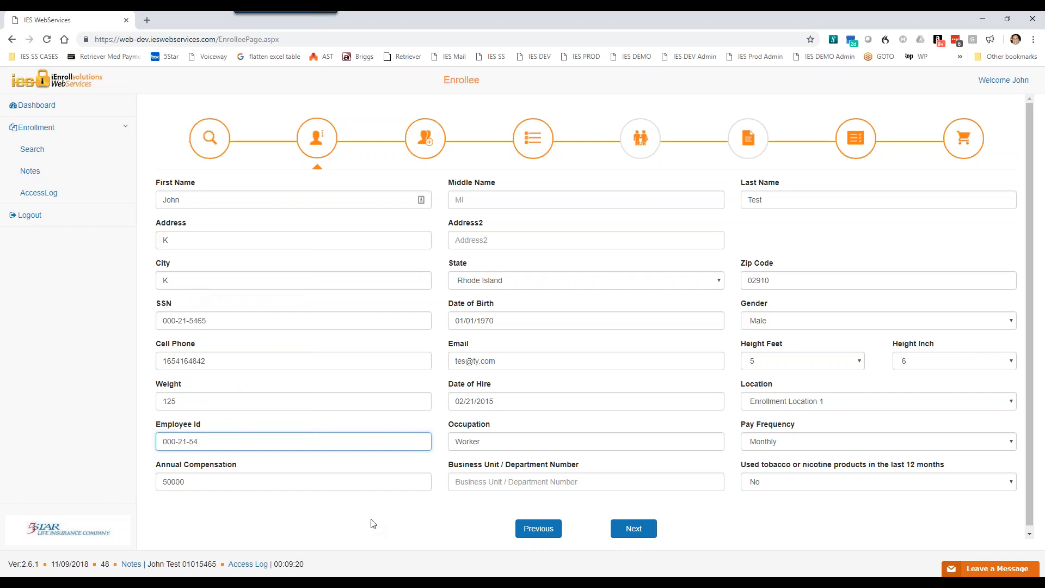
click(639, 534)
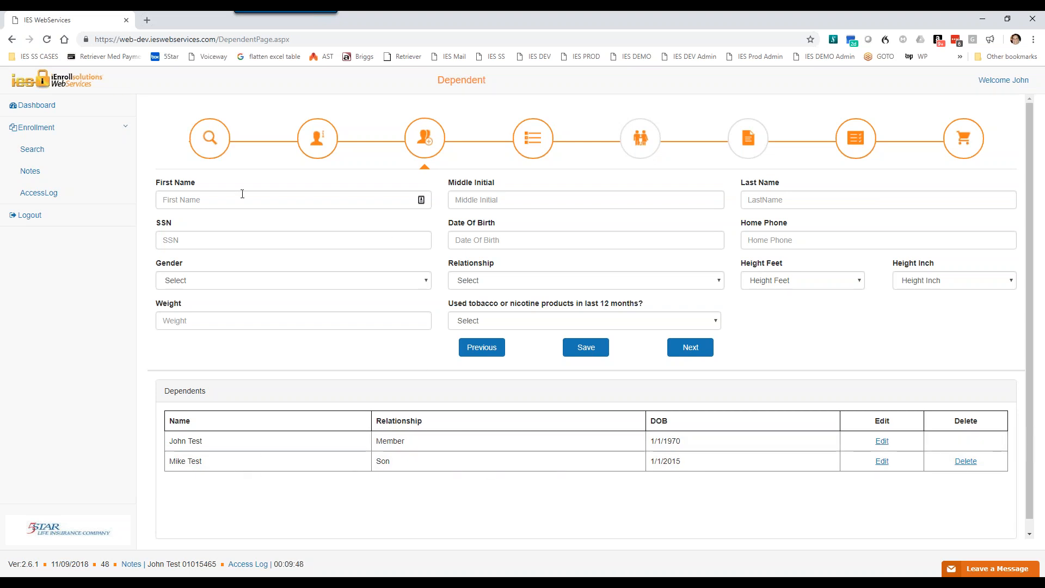
Step: Enter the new dependent's first name, last name, SSN, date of birth and home phone number
click(208, 197)
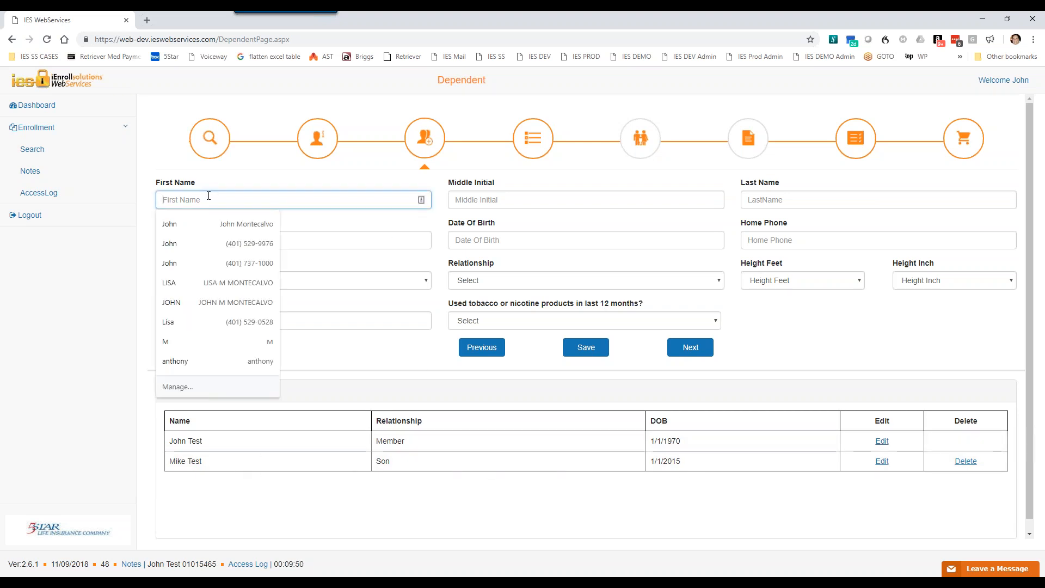
text(Mary)
key(Tab)
key(Tab)
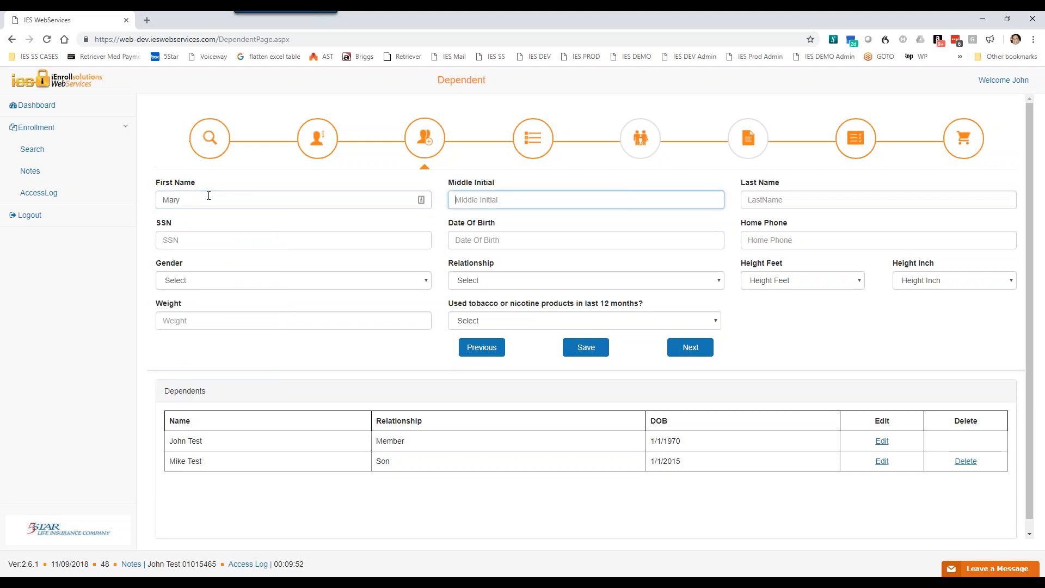
text(Test)
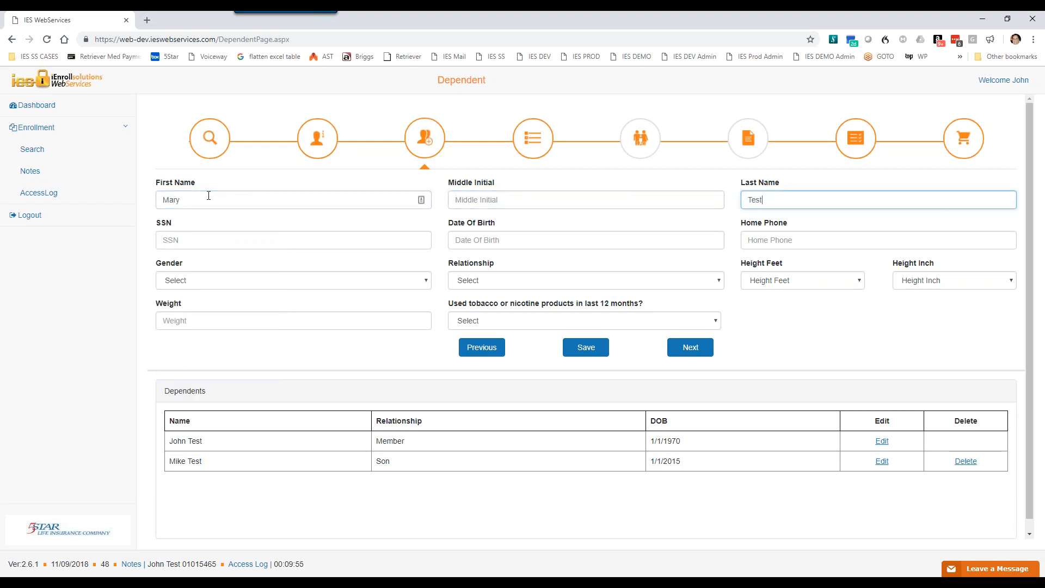
key(Tab)
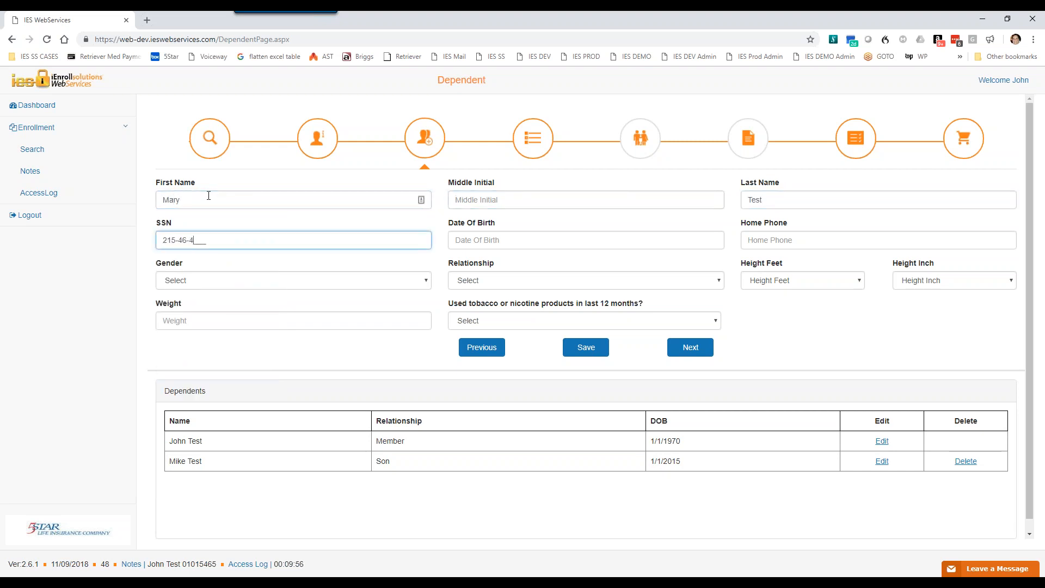
key(Tab)
text(02021962)
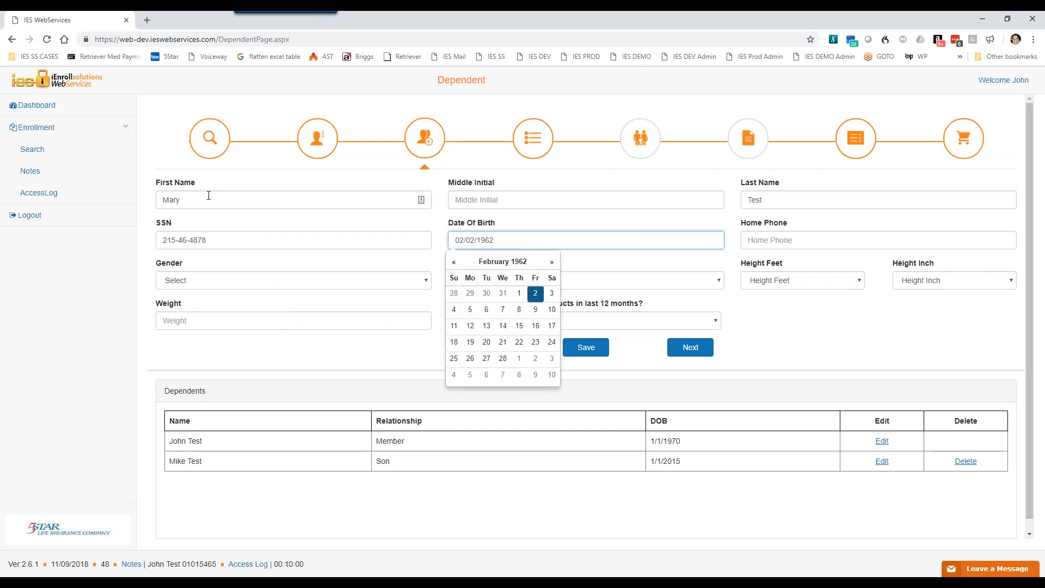
key(Tab)
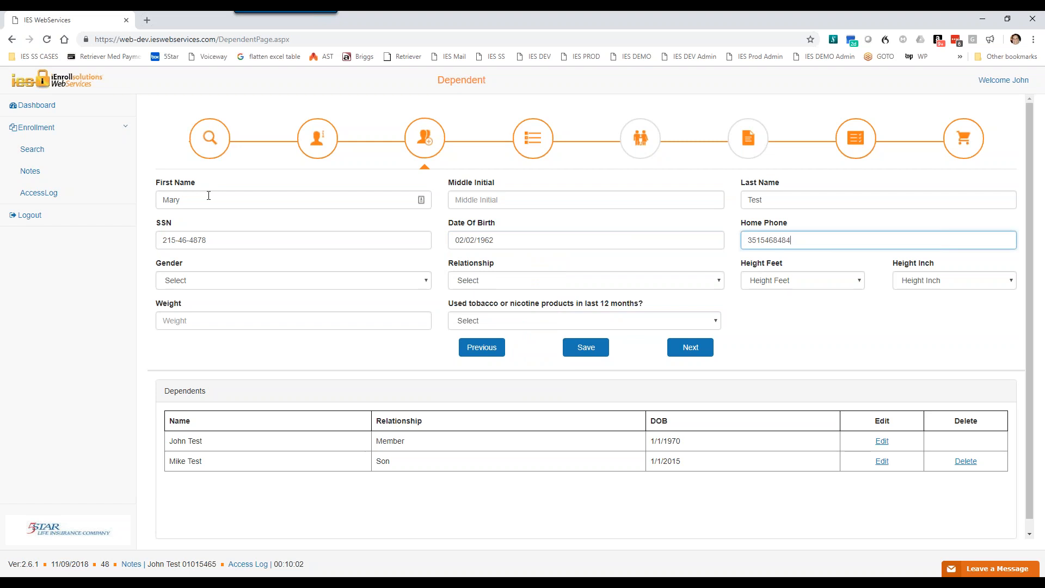
Step: Set the new dependent's gender to Female and the relationship to Spouse
key(Tab)
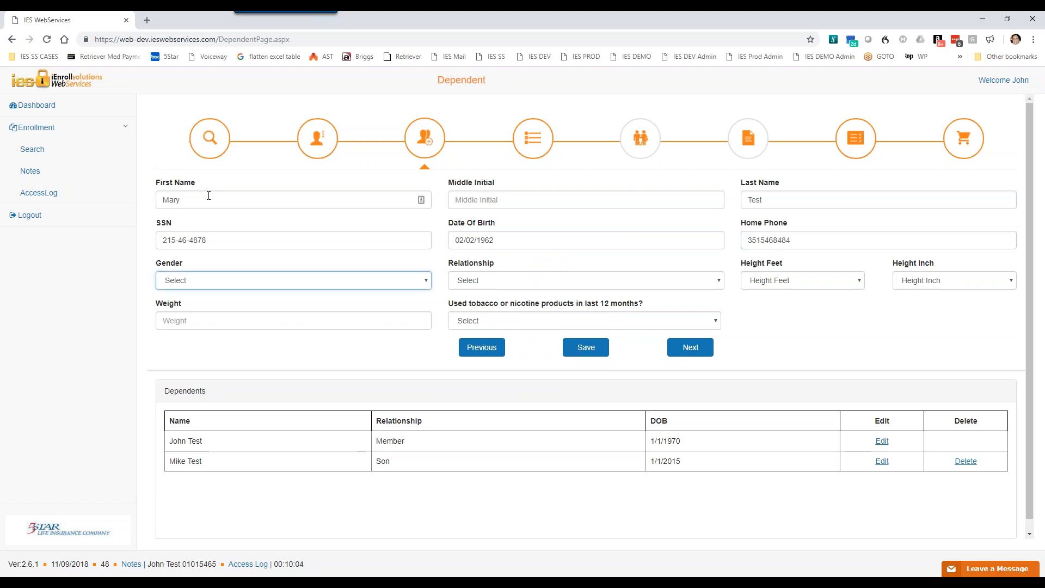
key(f)
key(Tab)
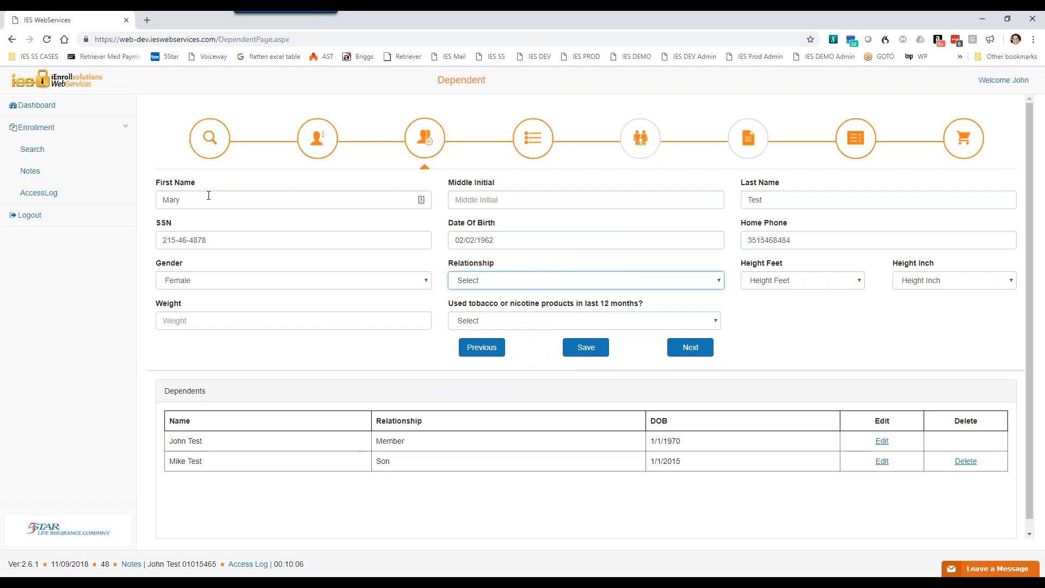
key(s)
click(576, 283)
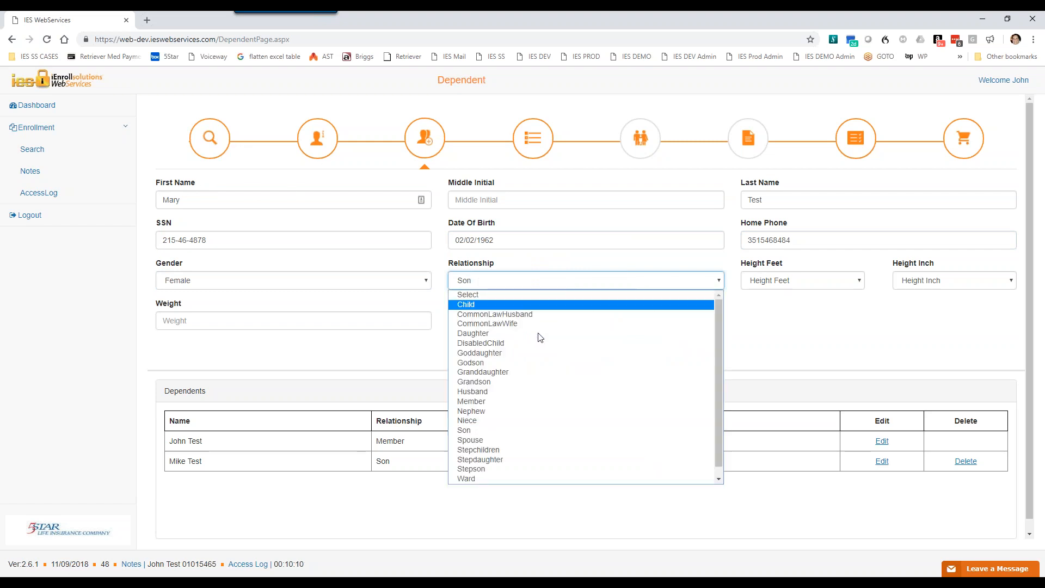
click(487, 441)
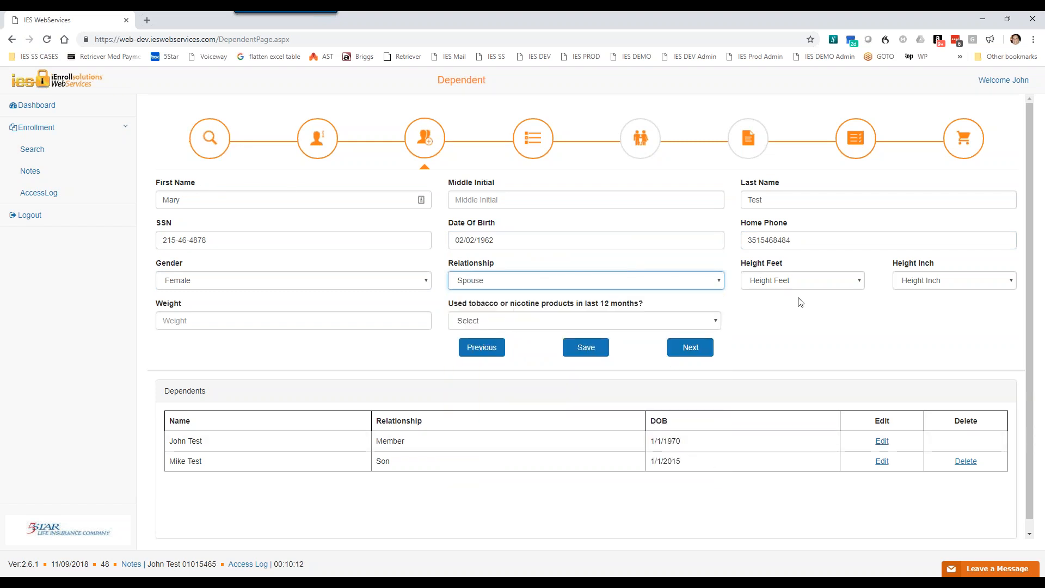
Step: Set the new dependent's height to 5 feet 7 inches and weight to 102
click(803, 281)
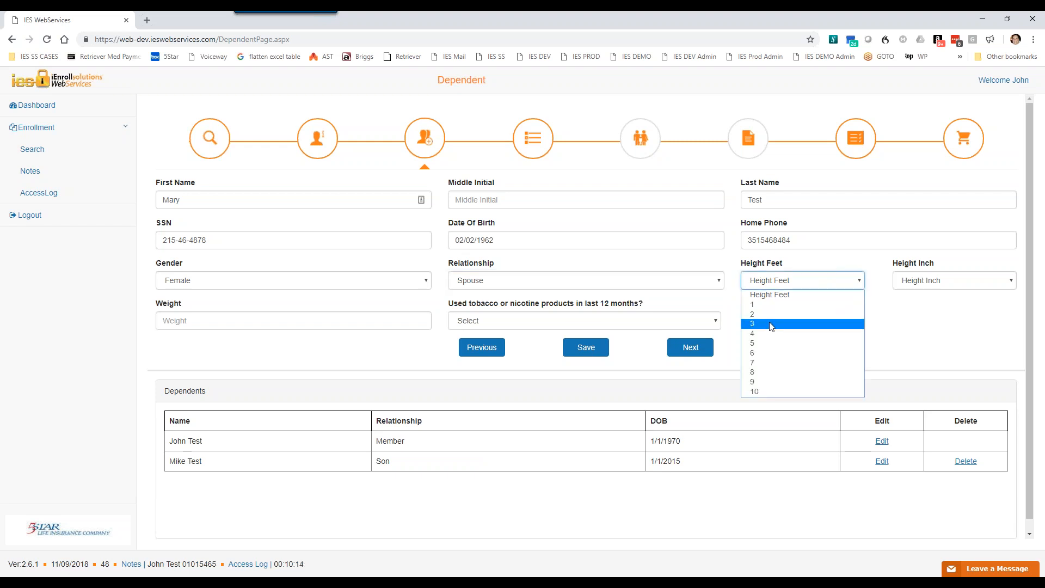
click(766, 344)
click(937, 276)
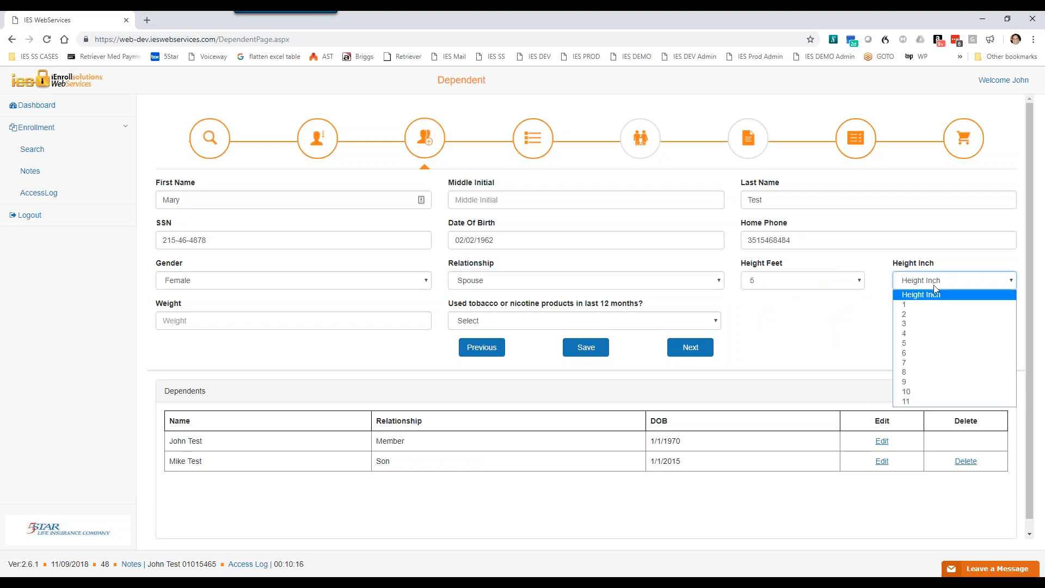
click(908, 363)
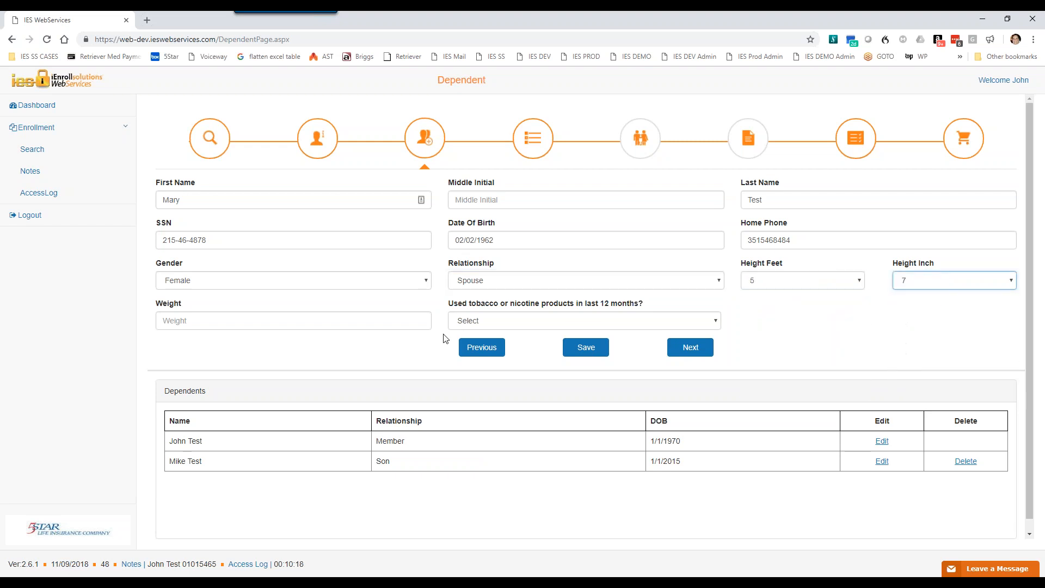
click(364, 321)
text(102)
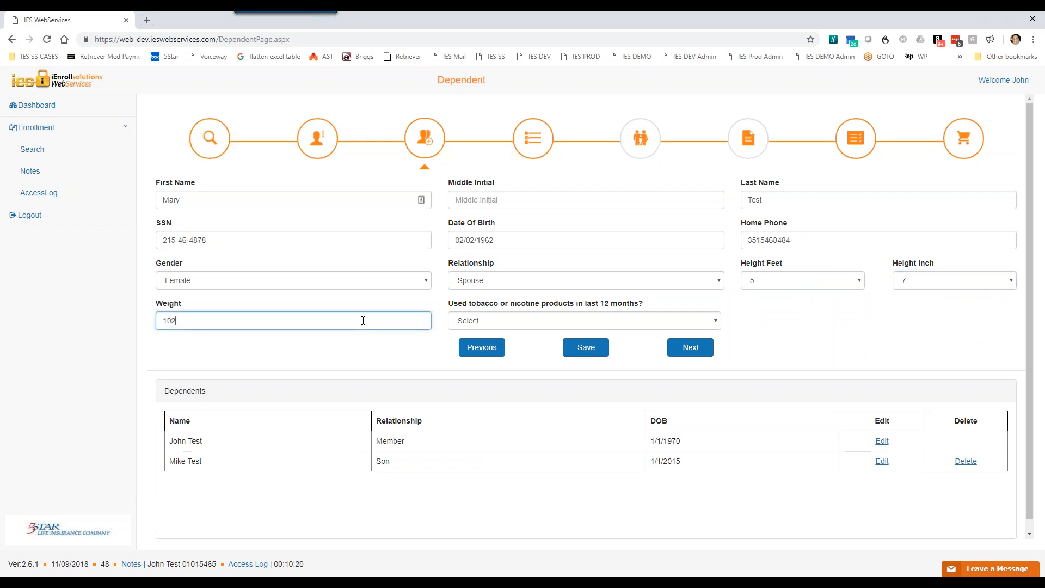
Step: Answer No to tobacco or nicotine use in the last 12 months and save the new dependent
click(501, 326)
click(512, 364)
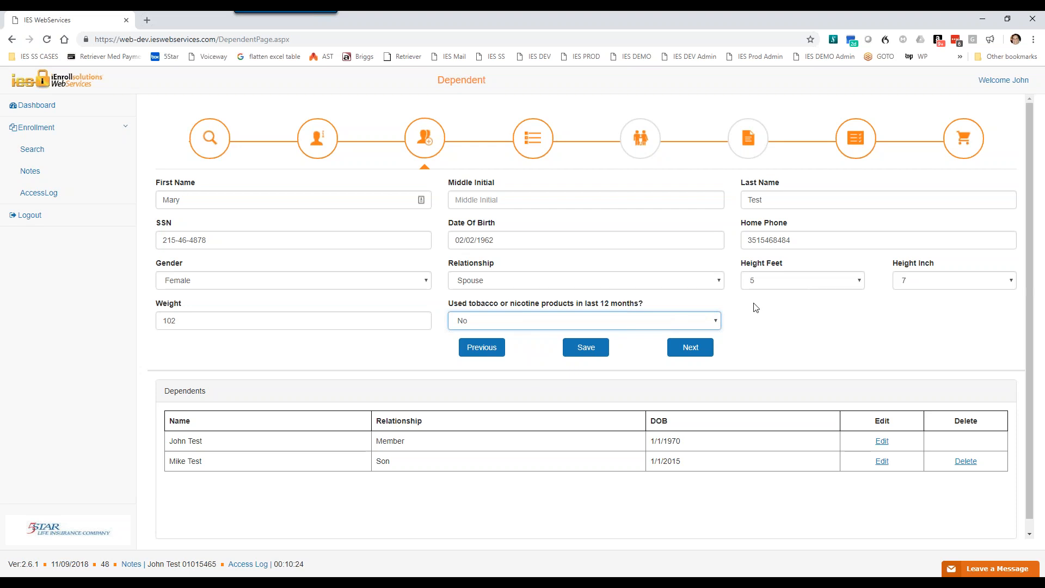
click(587, 348)
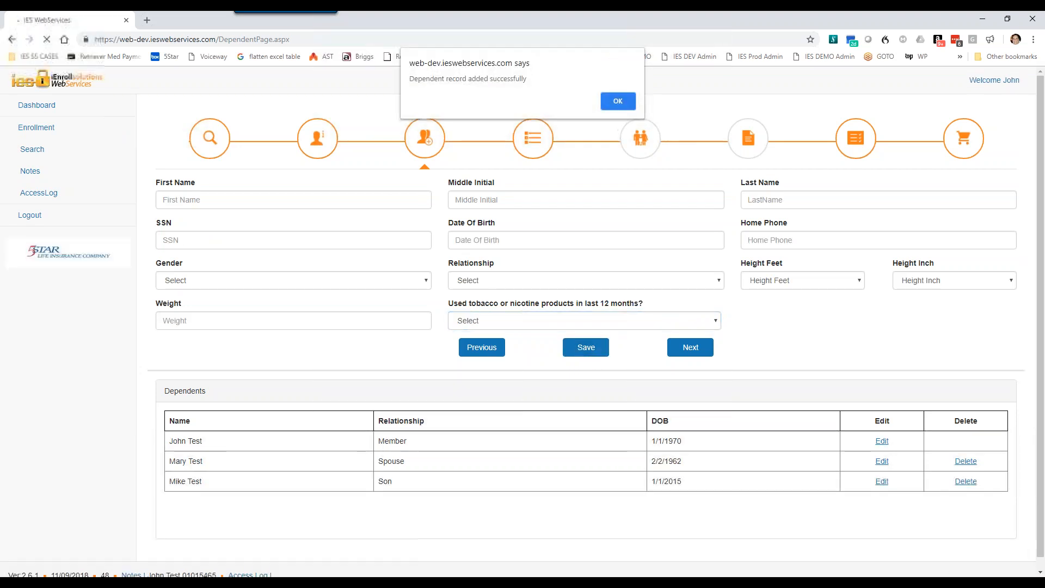
click(612, 101)
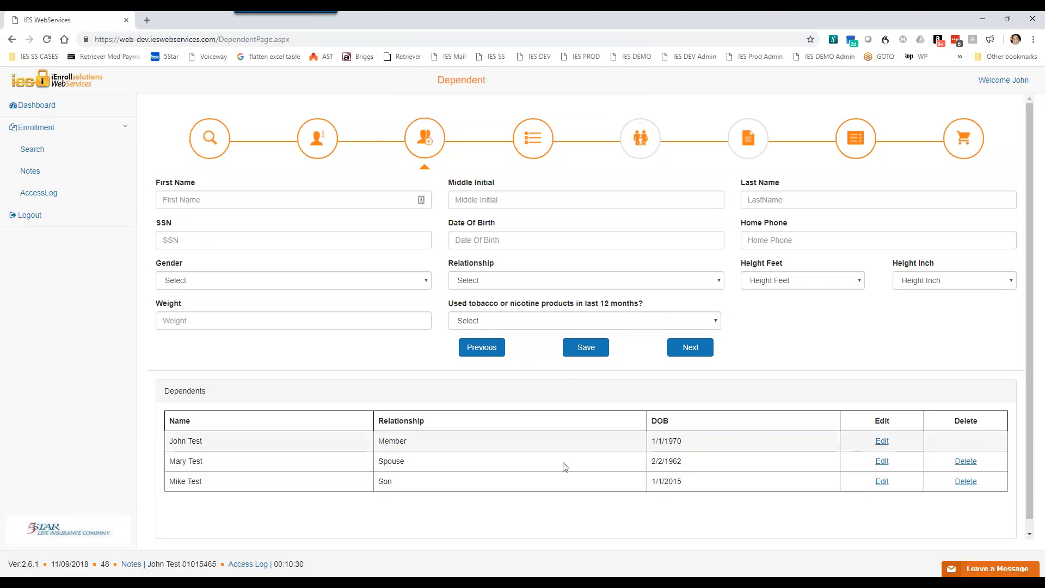
Step: Open the spouse's record from the dependents list for editing
click(881, 463)
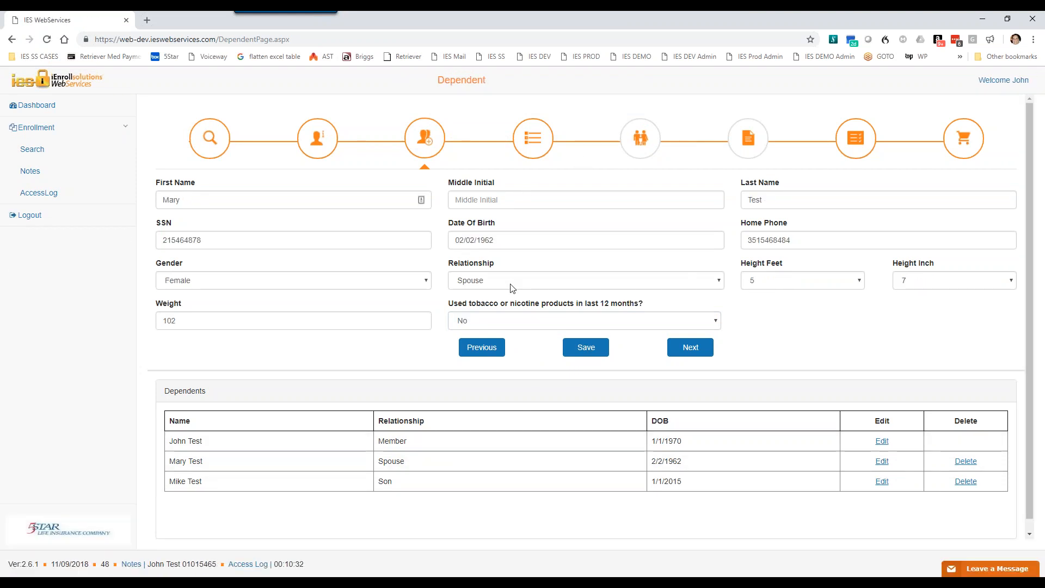
Step: Set the spouse's weight to 125 and save the dependent record
drag(226, 325, 140, 324)
text(125)
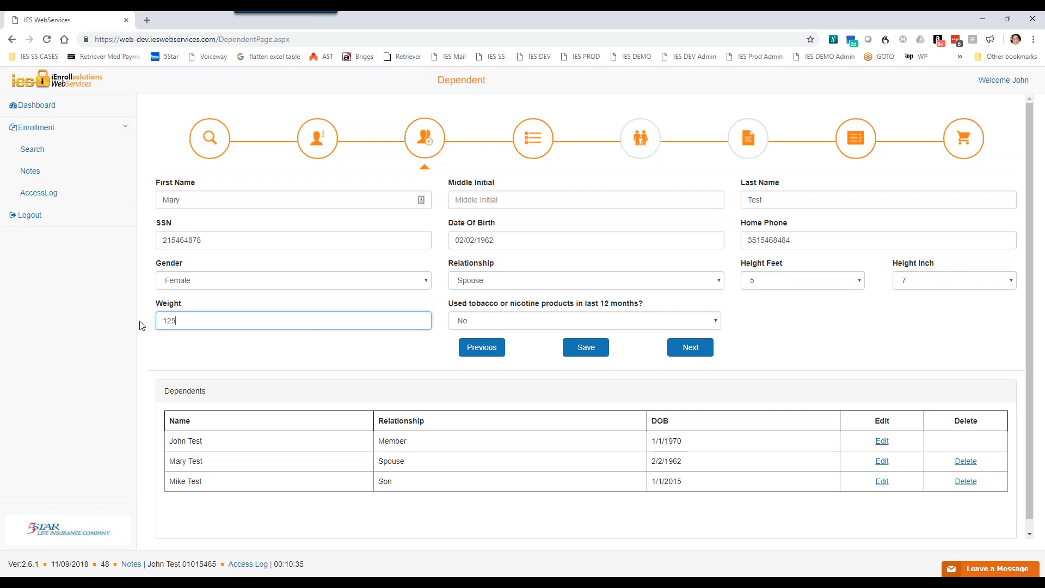
click(587, 349)
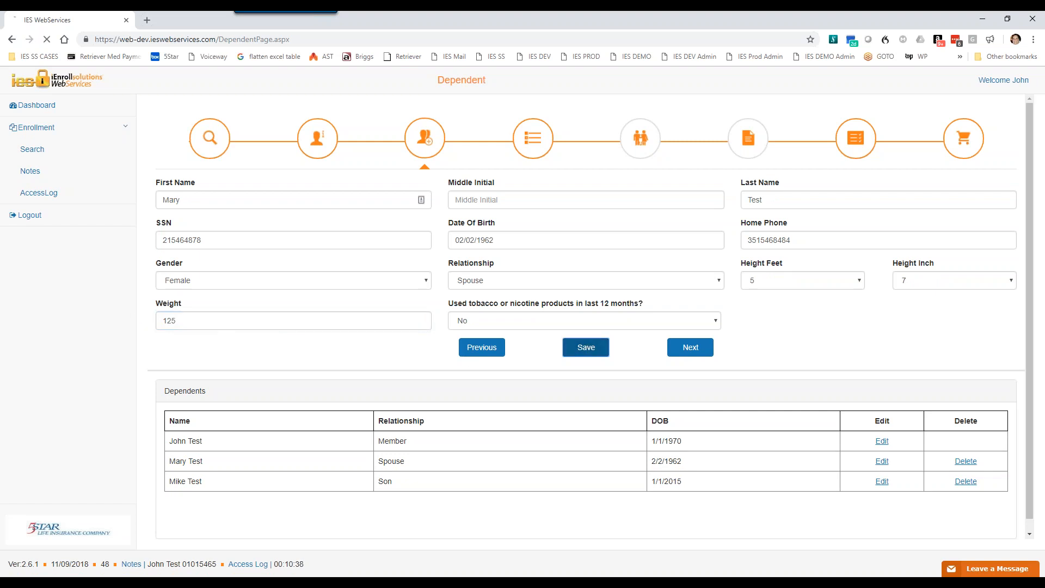
click(618, 101)
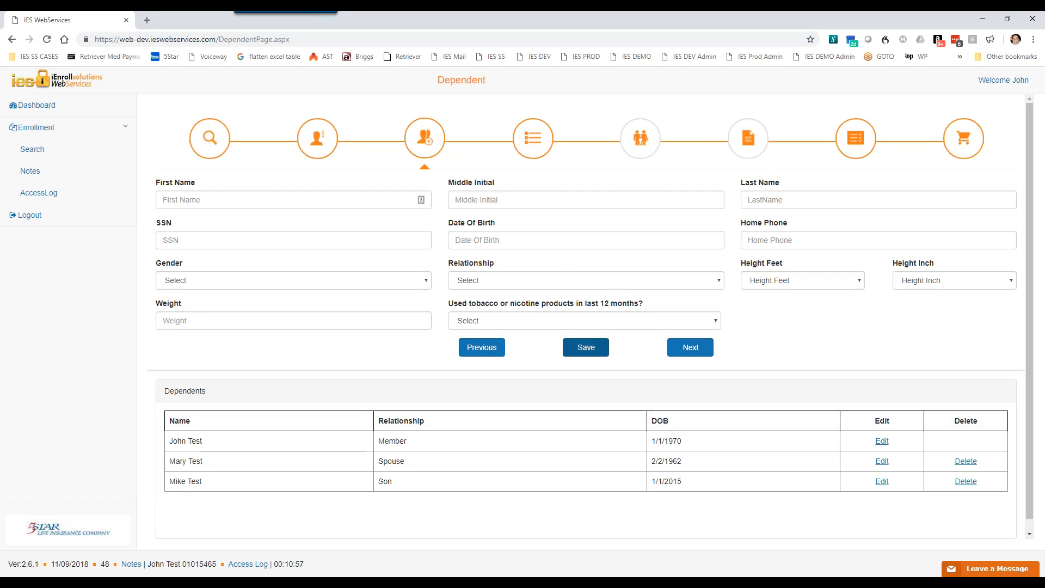
Step: Open the Accident product and choose Member and Spouse coverage at LEVEL 2, with the actively-at-work statement selected
click(699, 351)
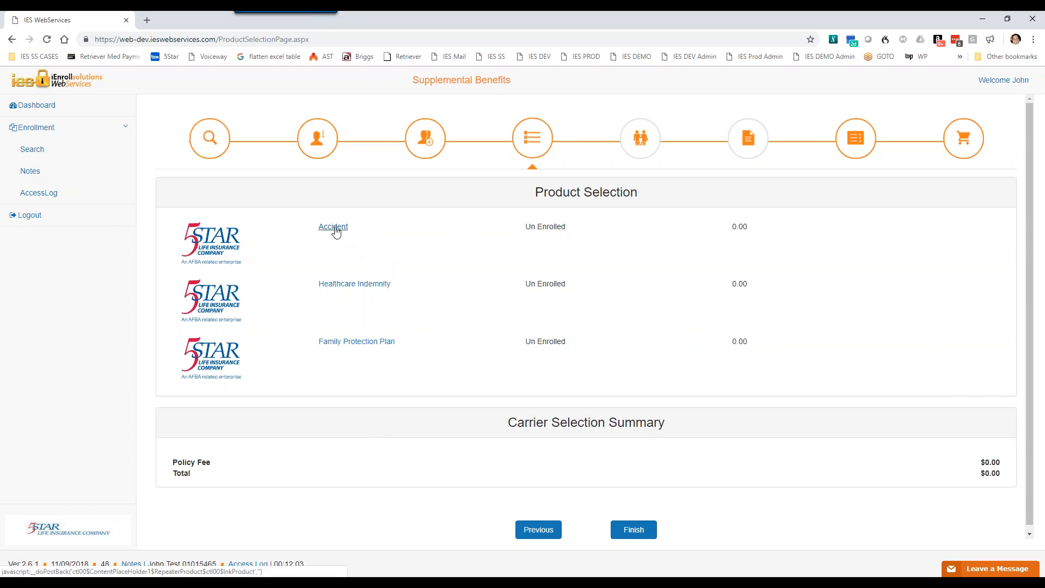
click(333, 227)
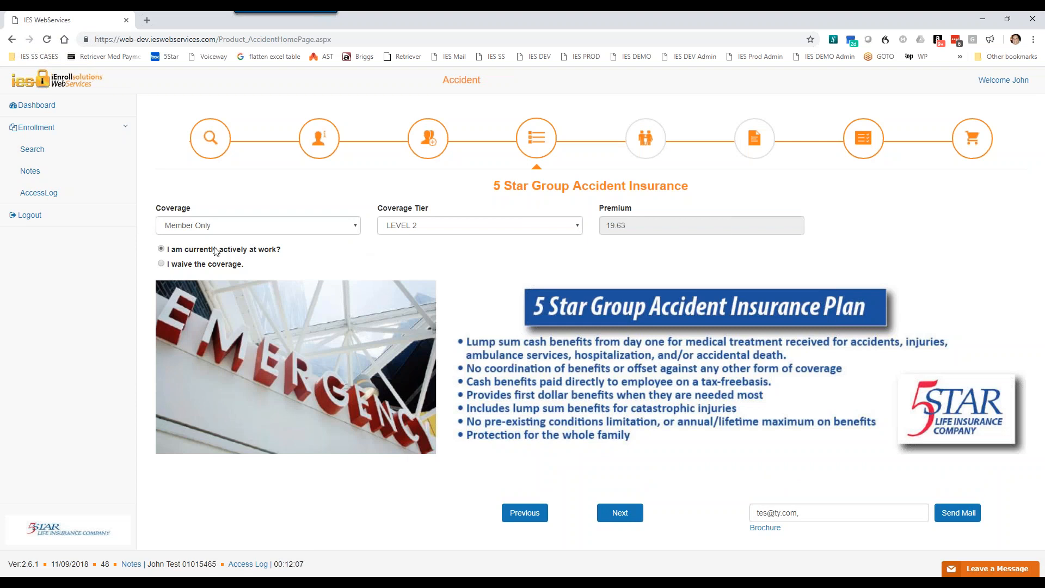
click(356, 229)
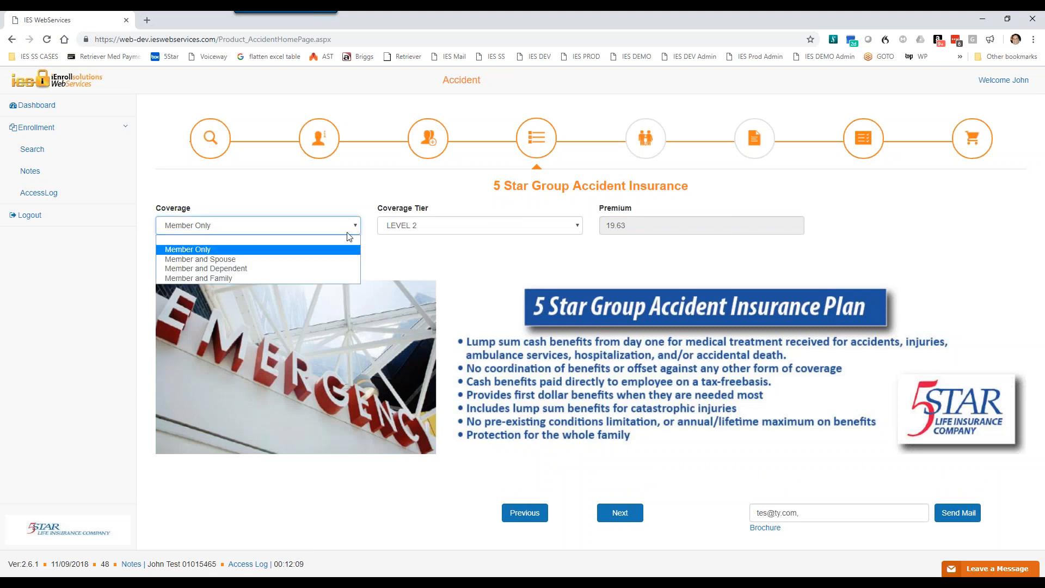
click(231, 260)
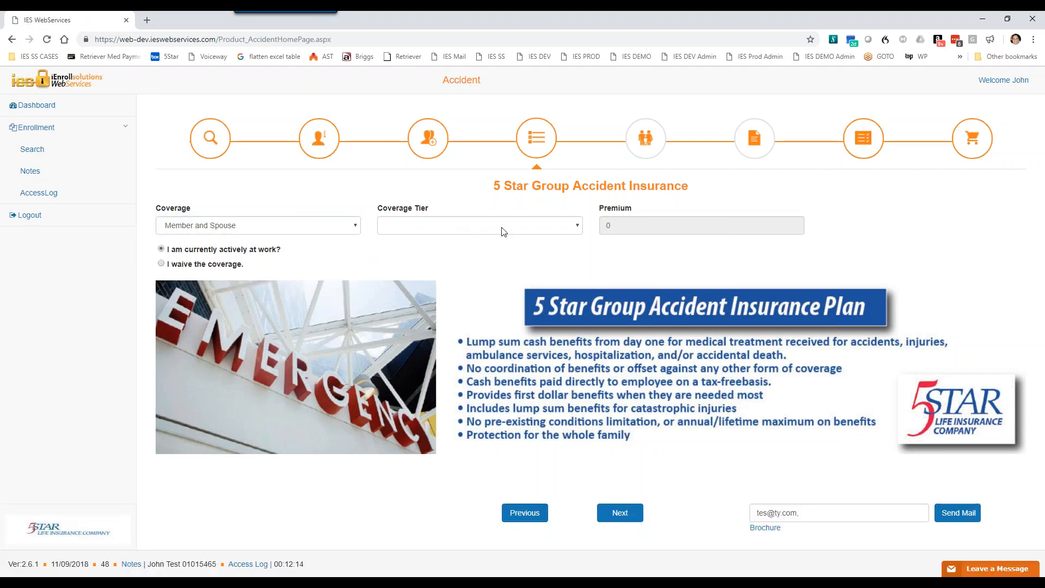
click(475, 226)
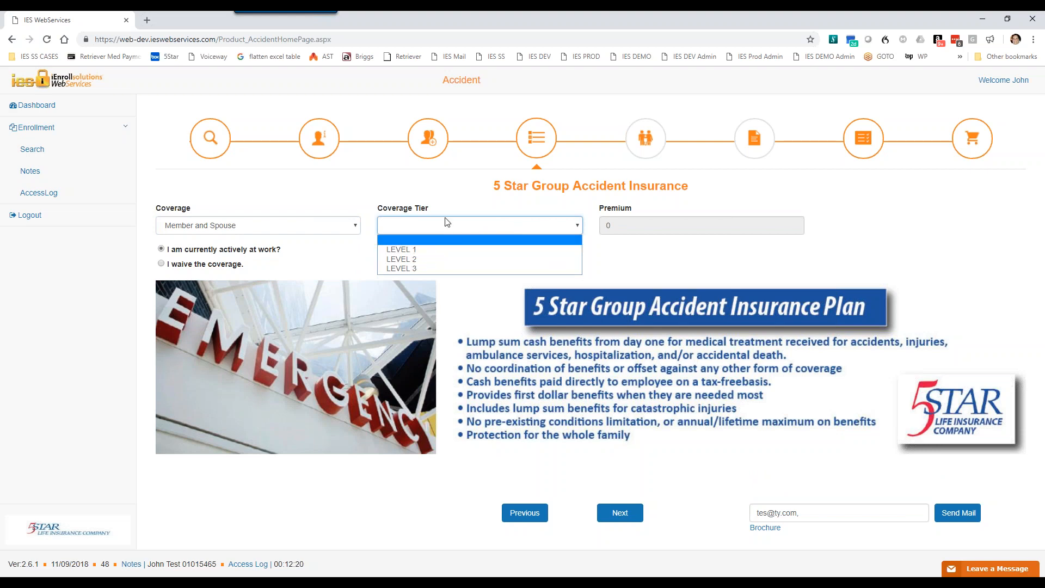
click(418, 260)
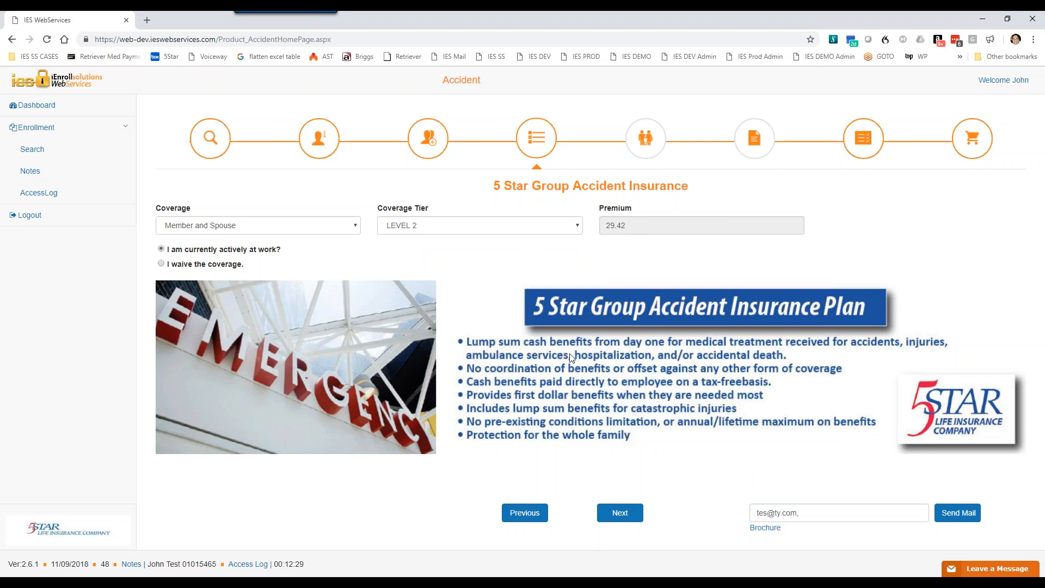
click(162, 265)
click(162, 249)
Step: Open the accident plan brochure, look through both pages and close it
click(766, 528)
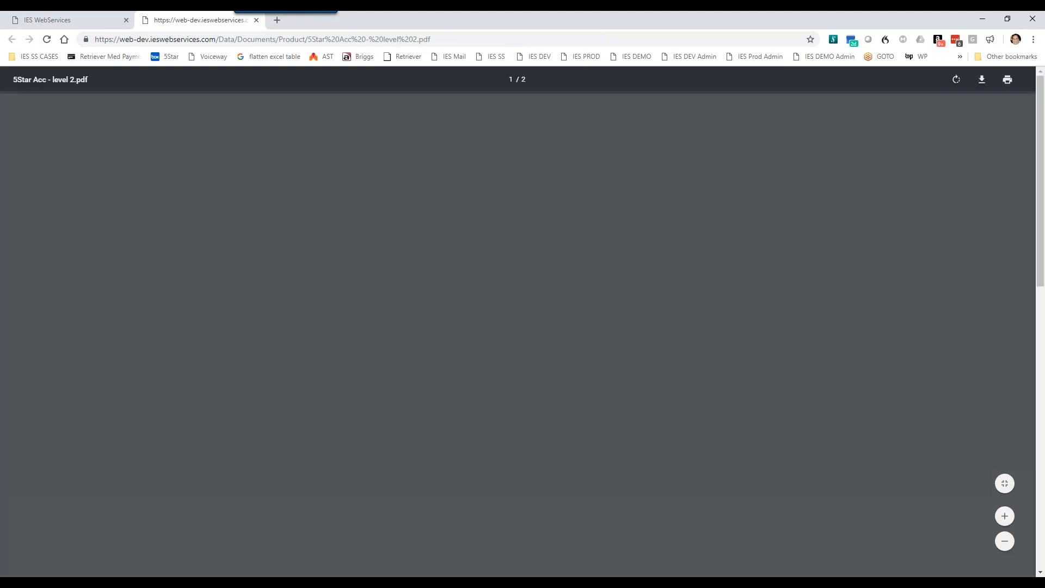
scroll(578, 341, down, 12)
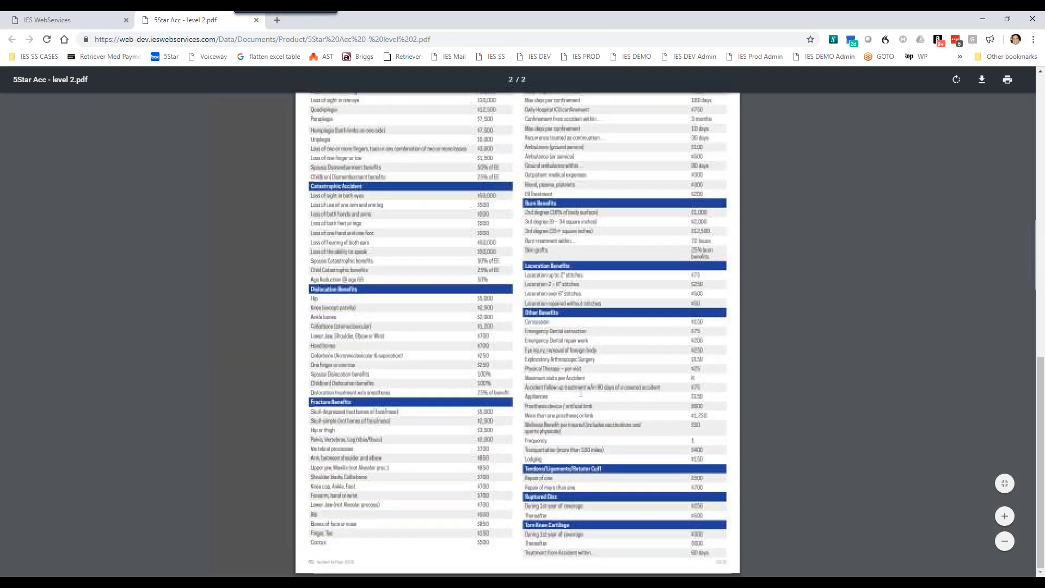
scroll(592, 431, up, 12)
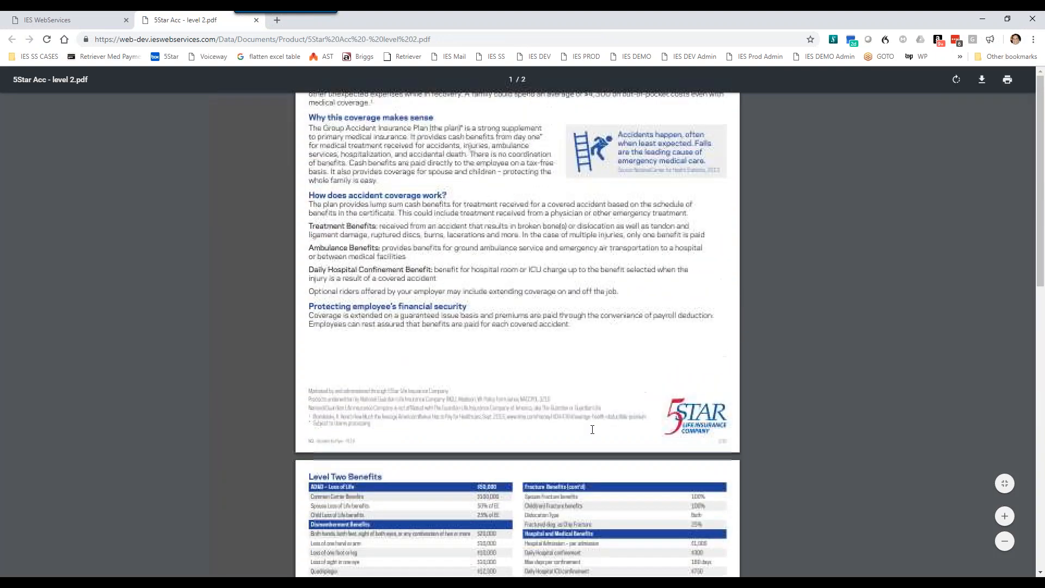
click(256, 20)
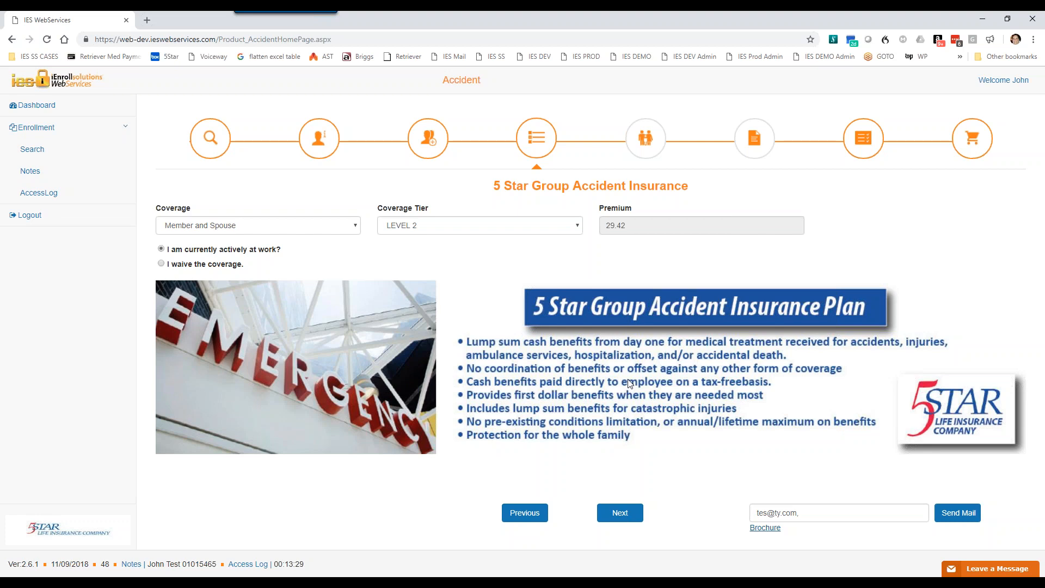
click(810, 516)
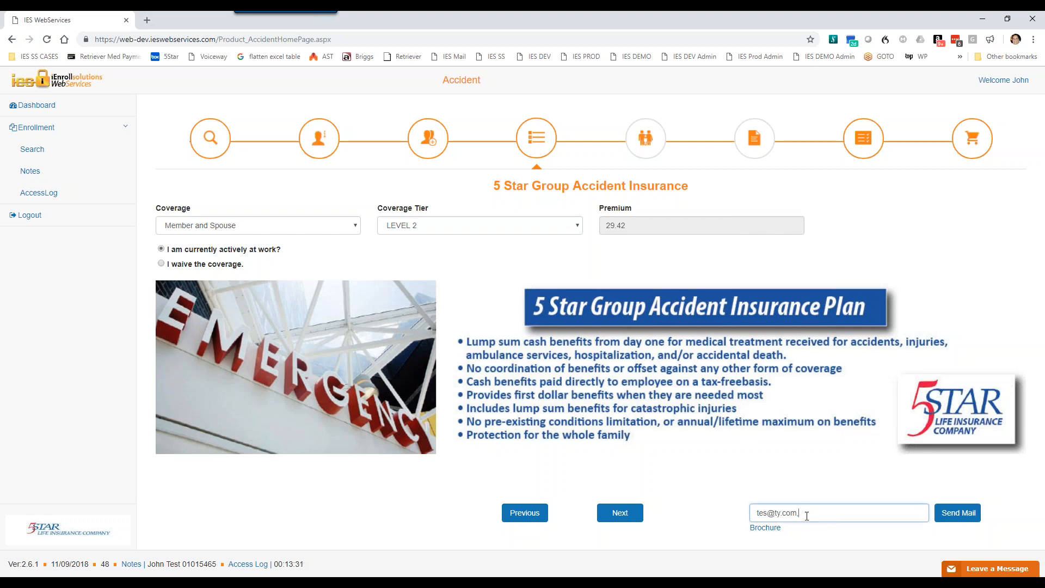
drag(805, 515, 757, 514)
click(685, 458)
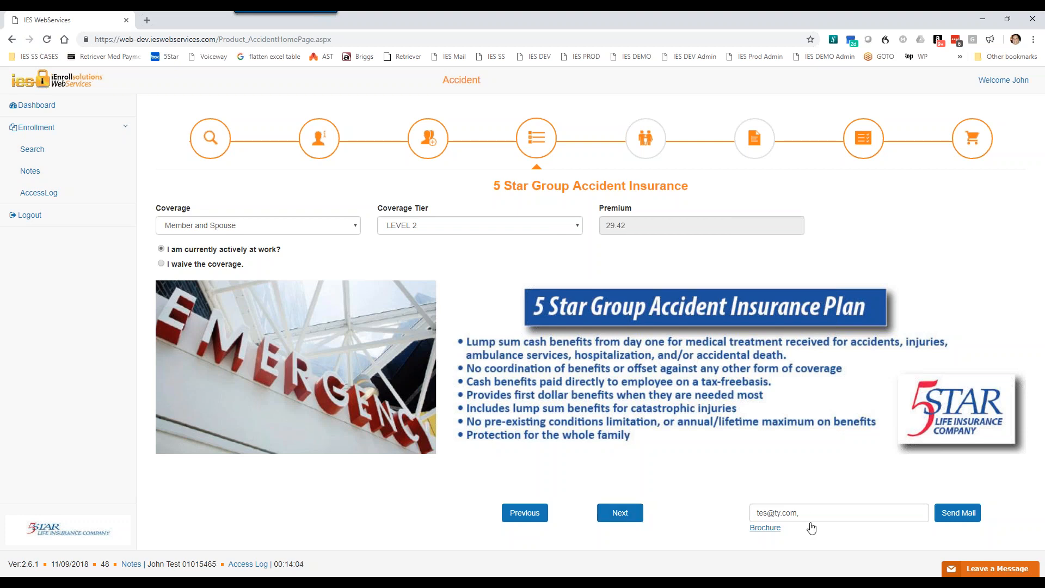
Step: Continue to the beneficiaries and add the member as a 100% Primary beneficiary with the relationship Estate
click(625, 516)
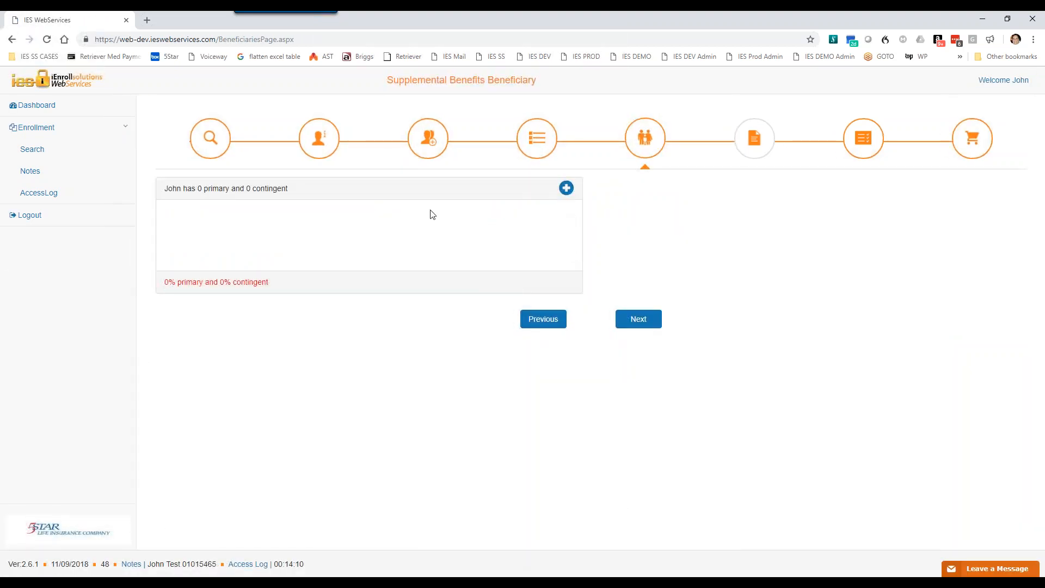
click(566, 188)
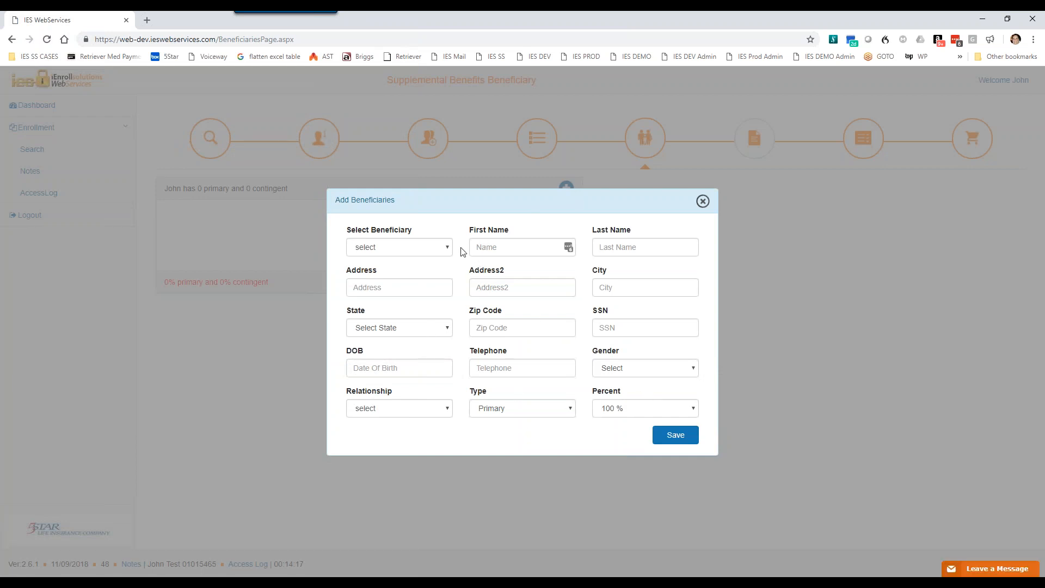
click(448, 248)
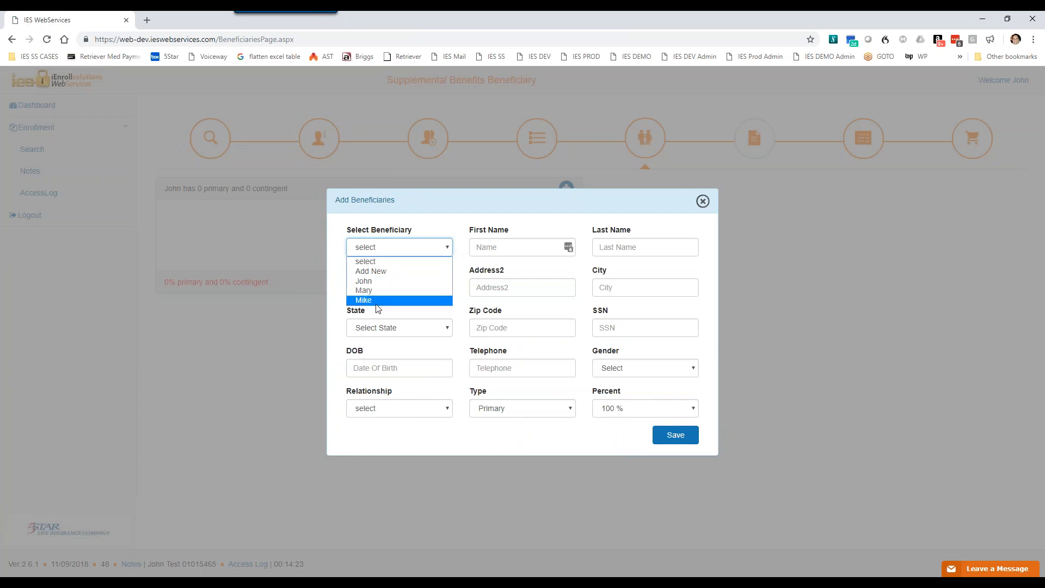
click(384, 278)
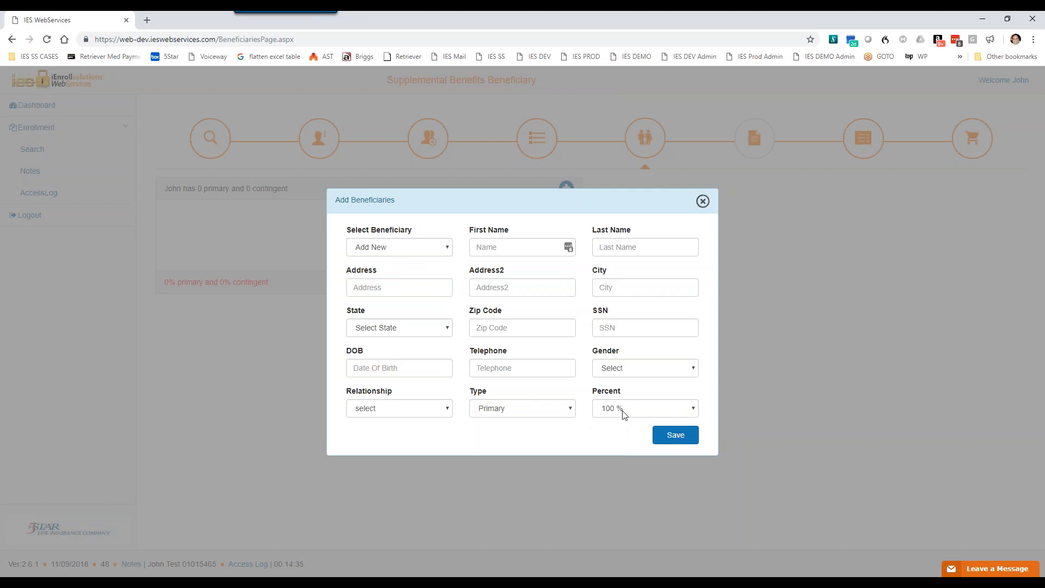
click(448, 250)
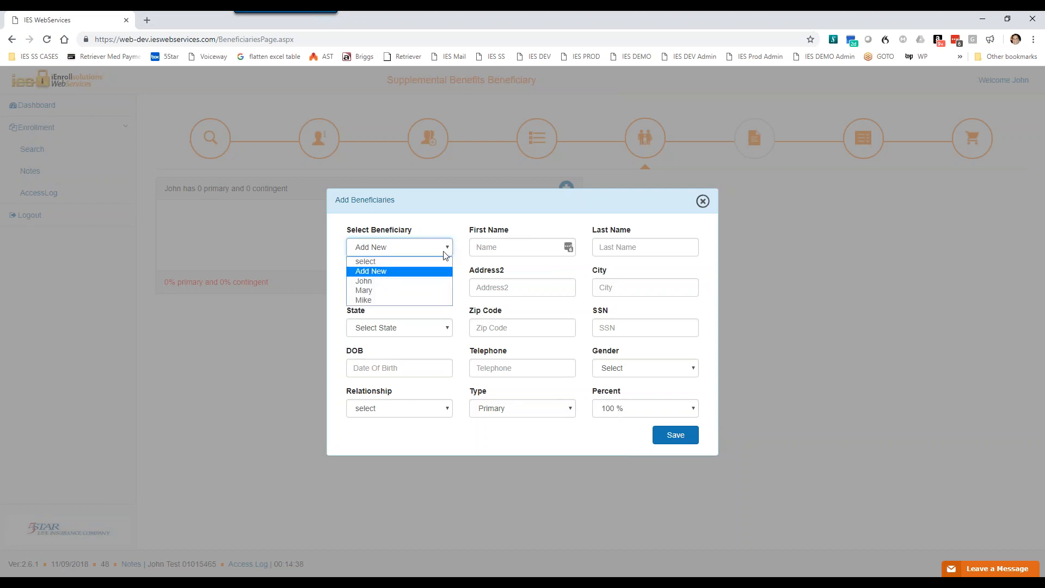
click(386, 281)
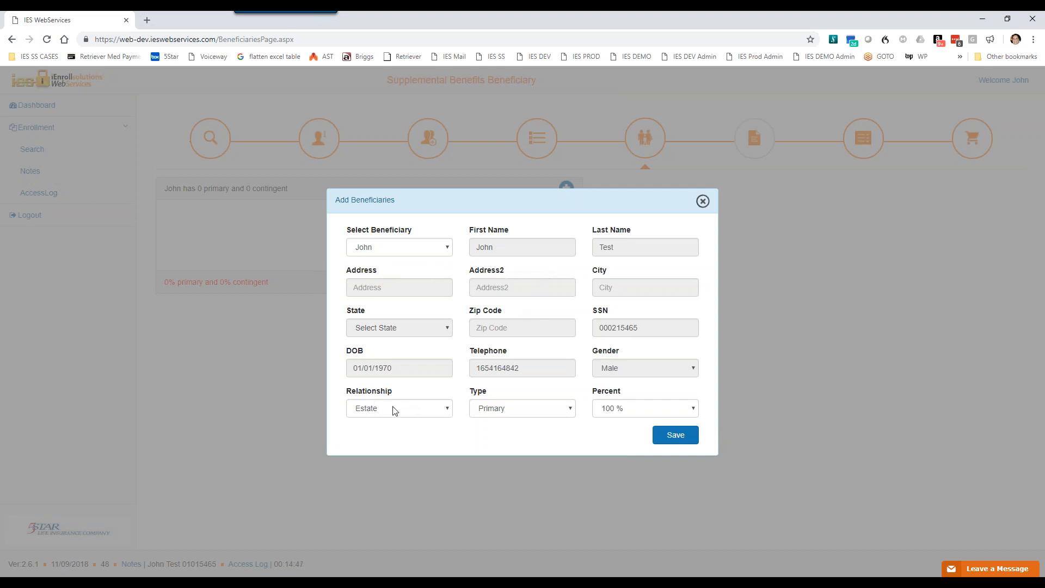
click(683, 440)
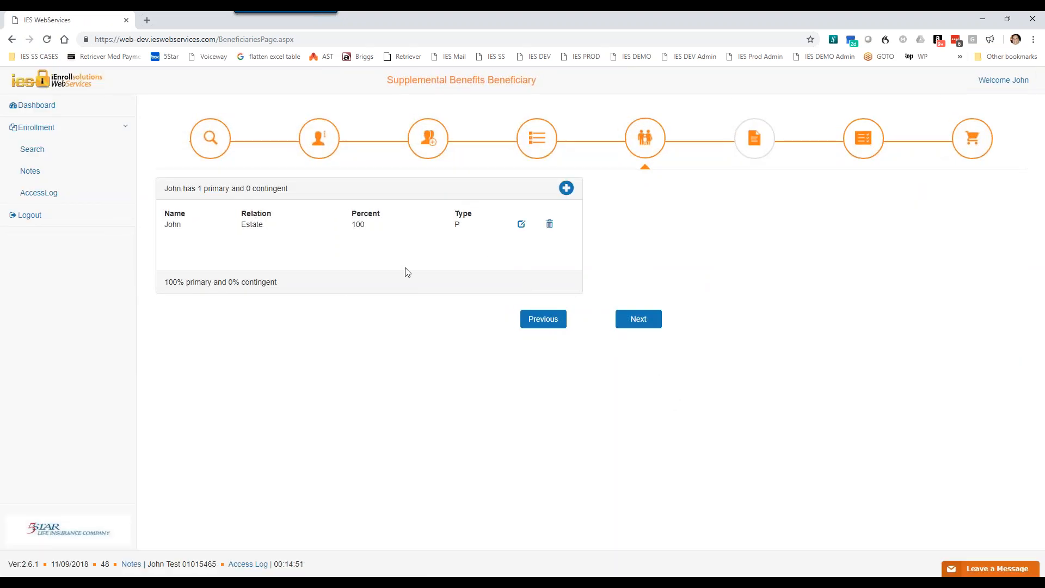
Step: Continue to the Accident product's disclaimer and accept it
click(635, 324)
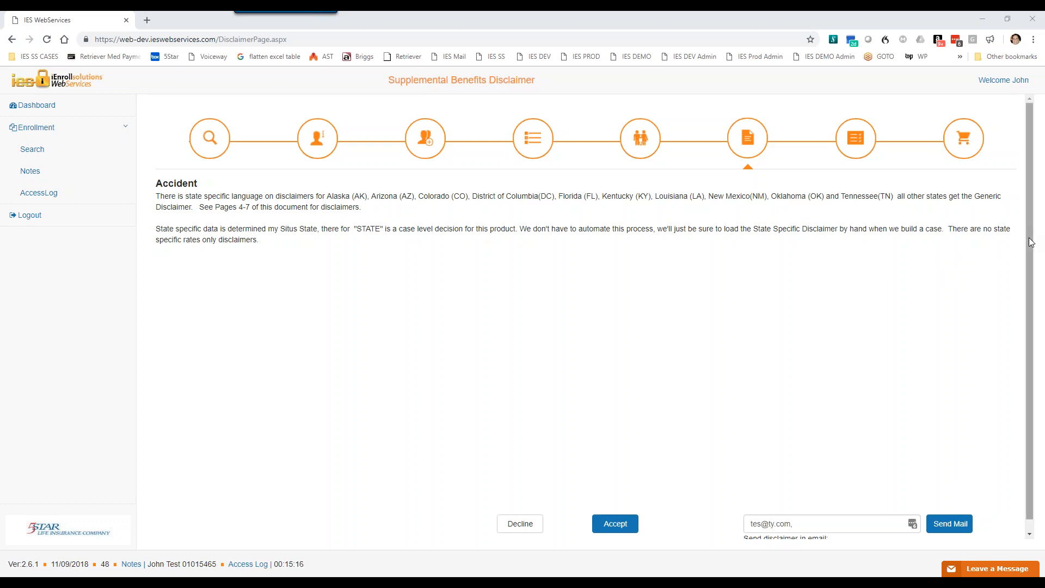
scroll(1031, 266, down, 1)
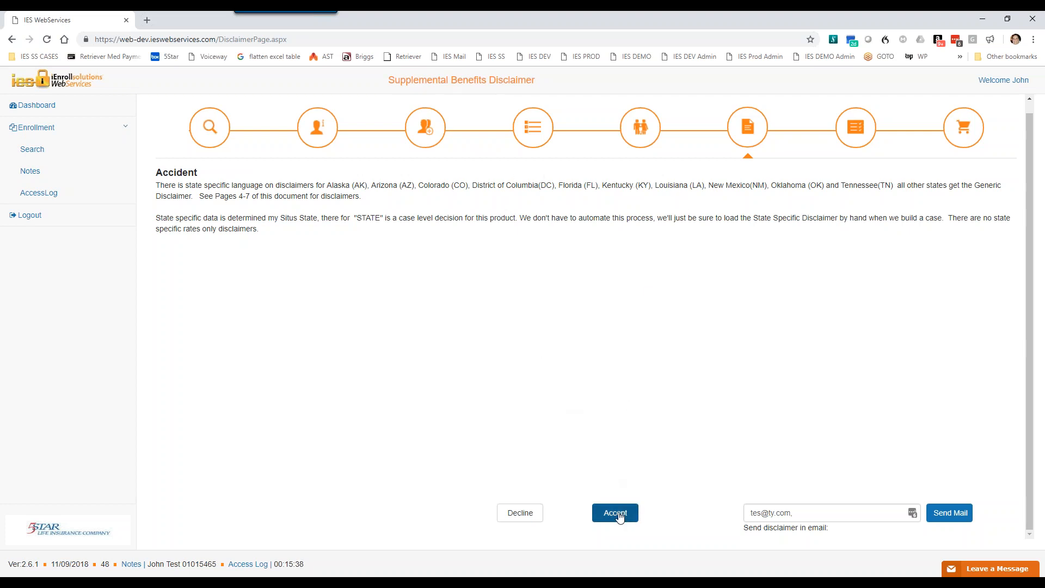
click(618, 515)
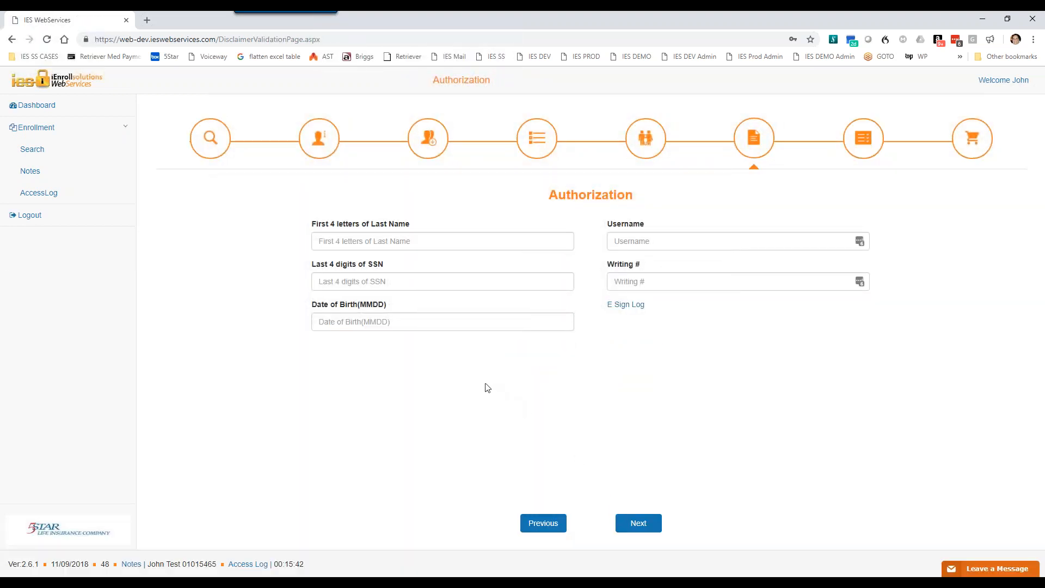
click(361, 244)
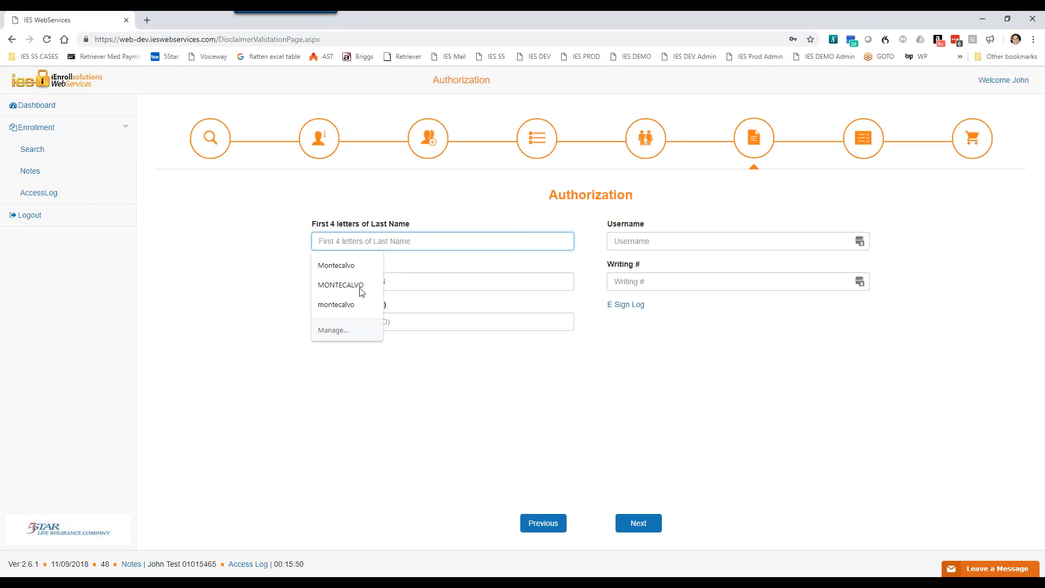
click(409, 391)
click(353, 282)
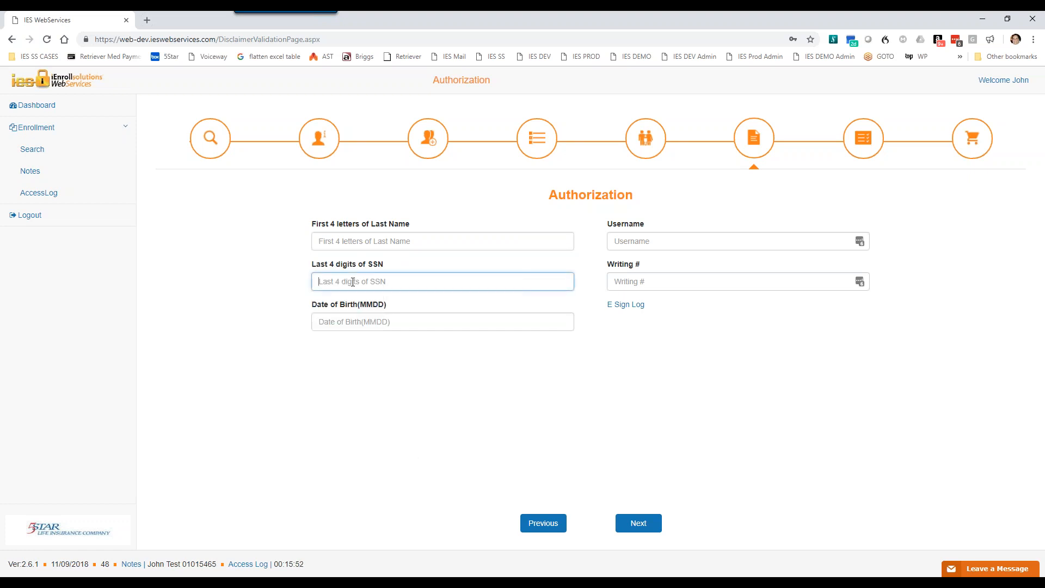
click(352, 325)
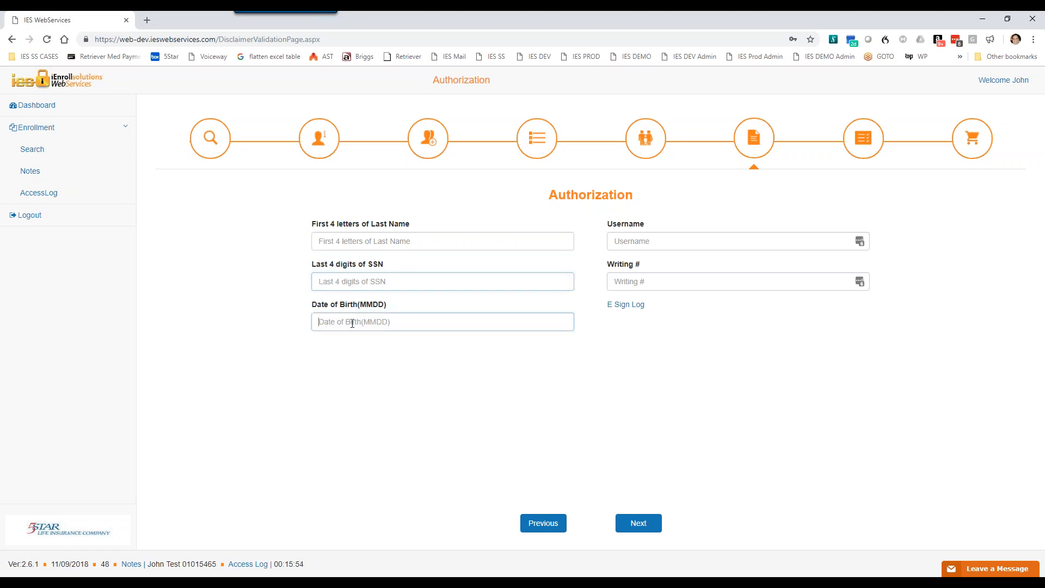
click(352, 242)
click(442, 407)
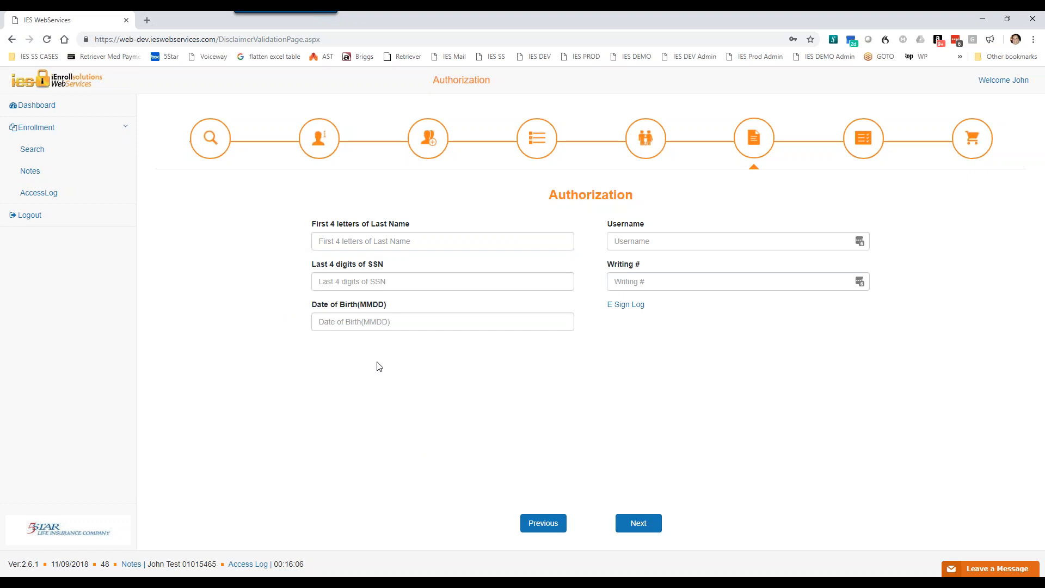
Step: Enter the first four letters of the enrollee's last name in the authorization form
drag(181, 565, 166, 565)
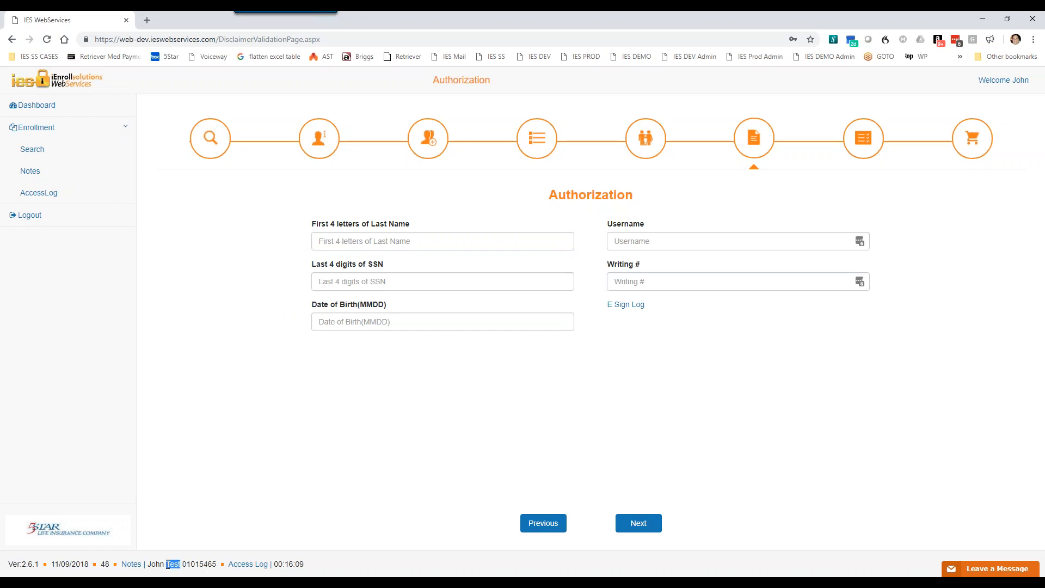
click(344, 242)
text(tst)
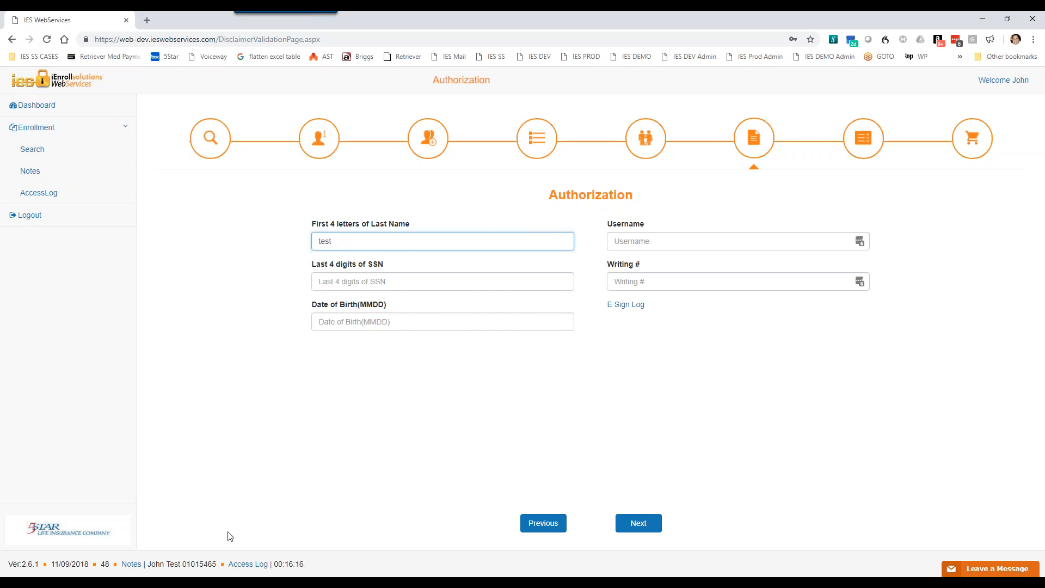
Step: Enter the last four digits of the enrollee's SSN and the birth month and day for authorization
drag(216, 563, 201, 561)
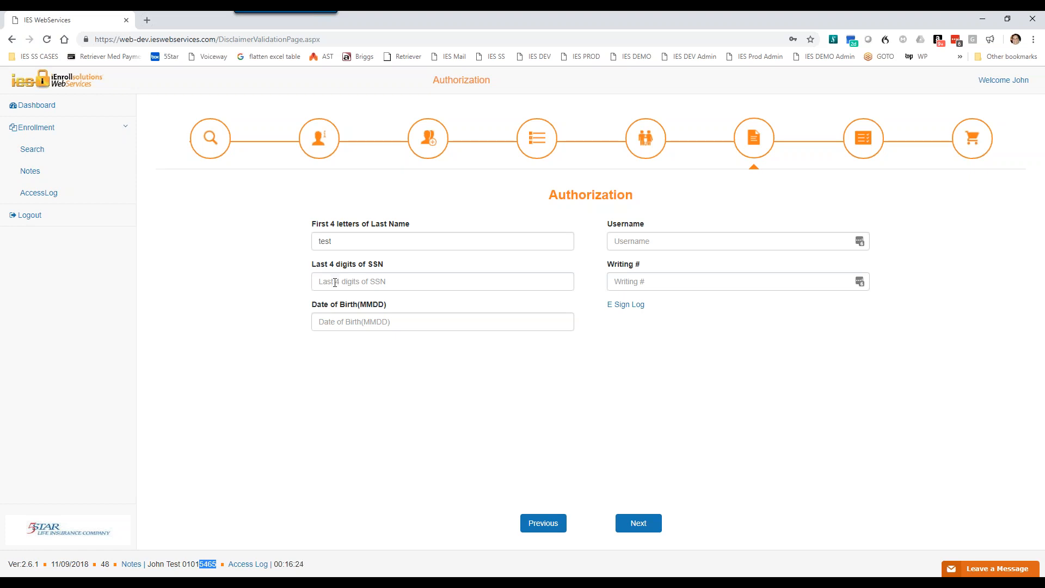
click(335, 282)
text(5465)
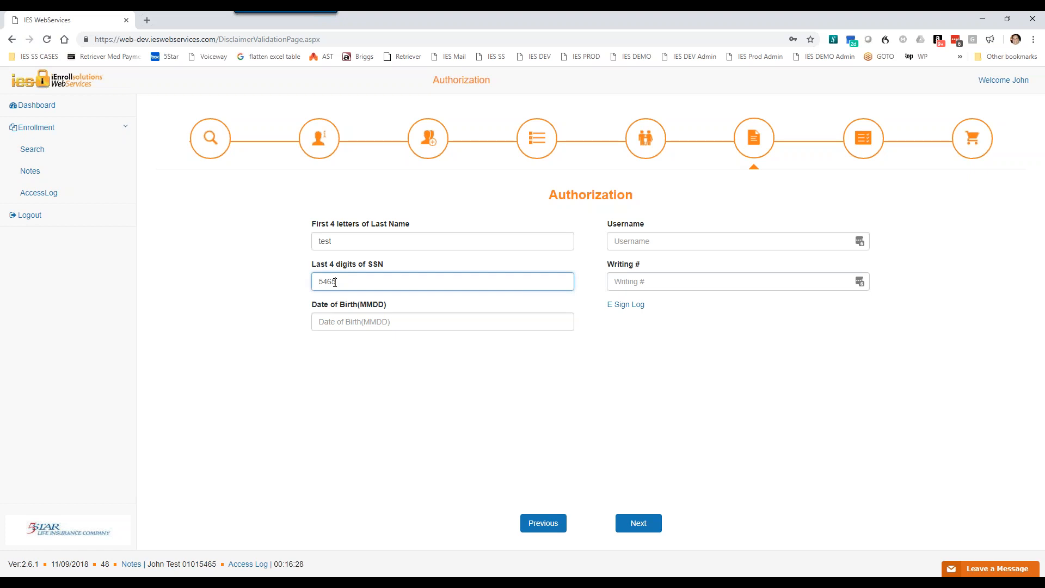
key(Tab)
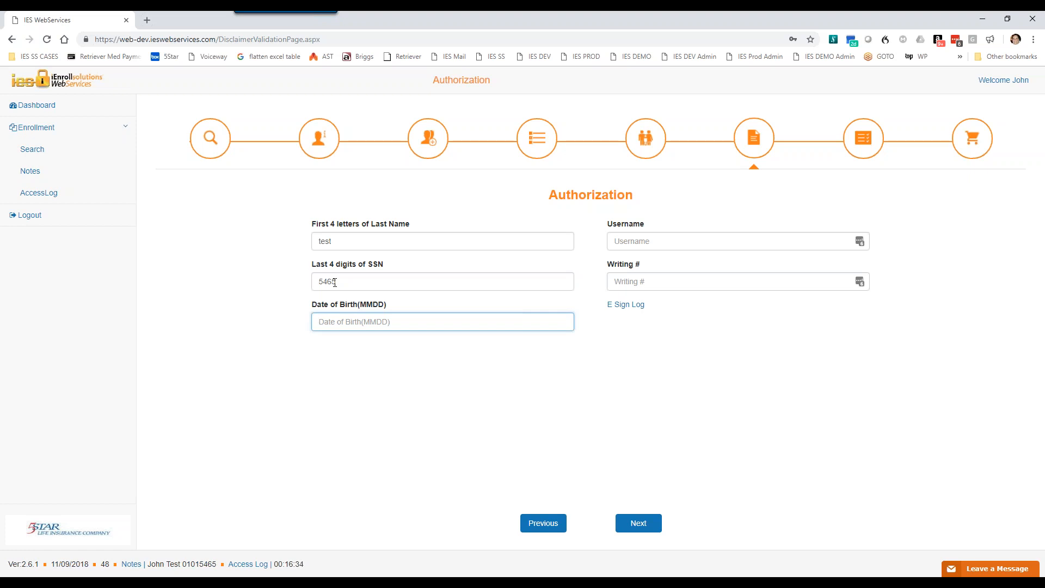
text(0101)
key(Tab)
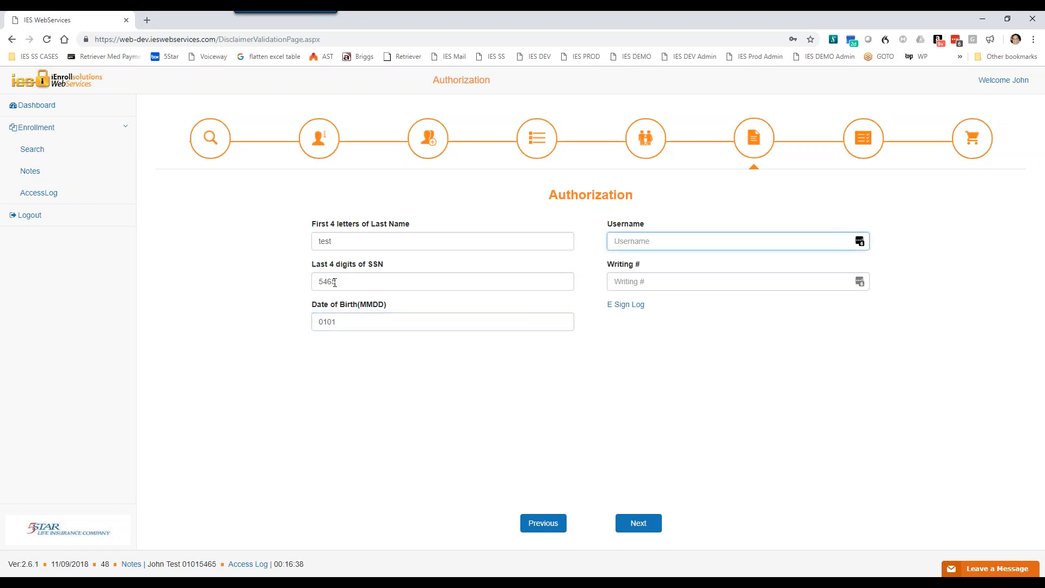
Step: Enter the agent's username in the authorization form
text(johnagent)
key(Tab)
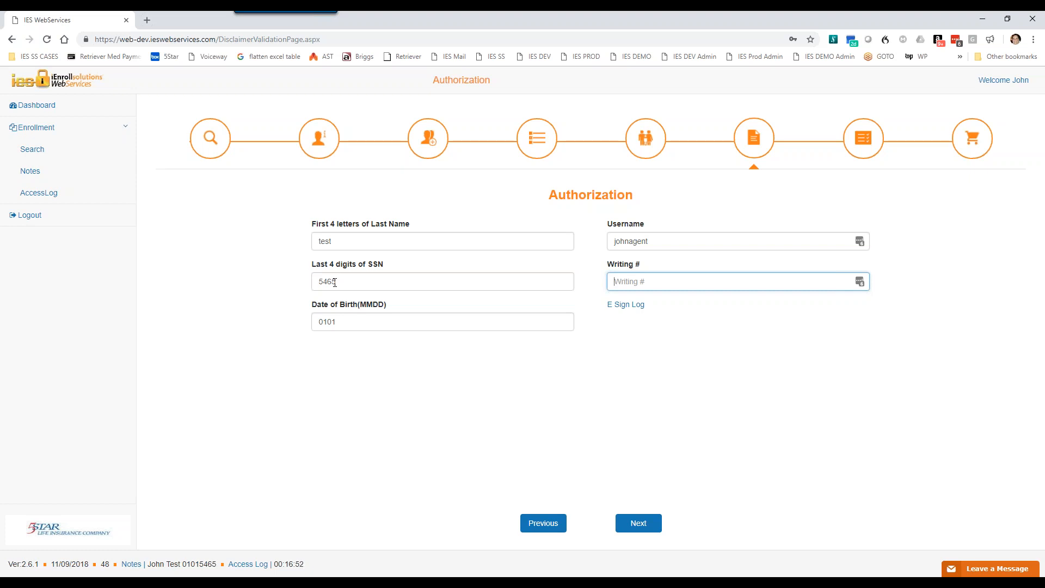
Step: Enter the agent's writing number, submit the authorization for Accident coverage and decline the browser's offer to update the saved password
text(••••••)
double_click(624, 279)
click(642, 282)
click(641, 524)
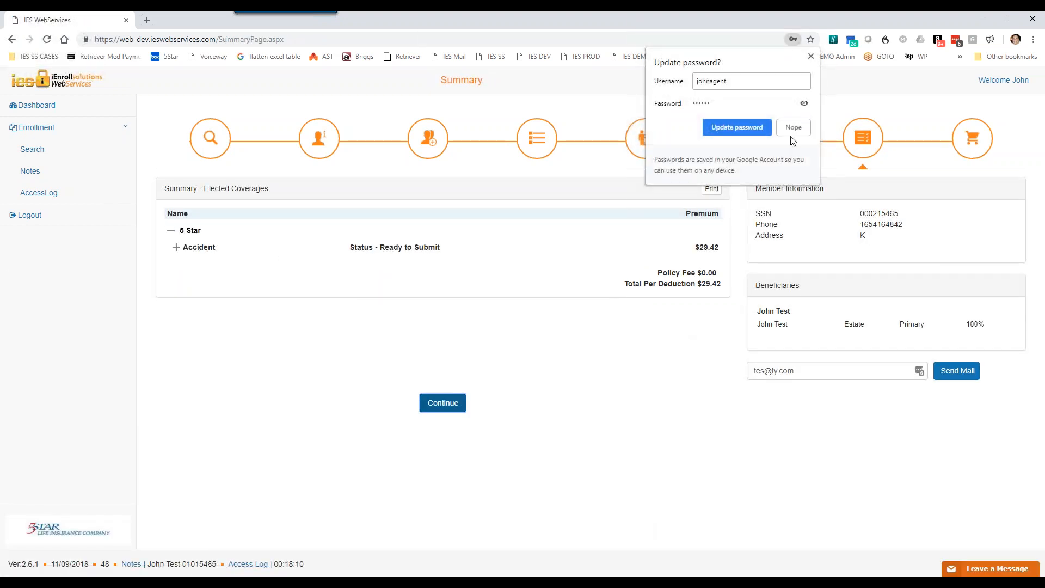
click(794, 131)
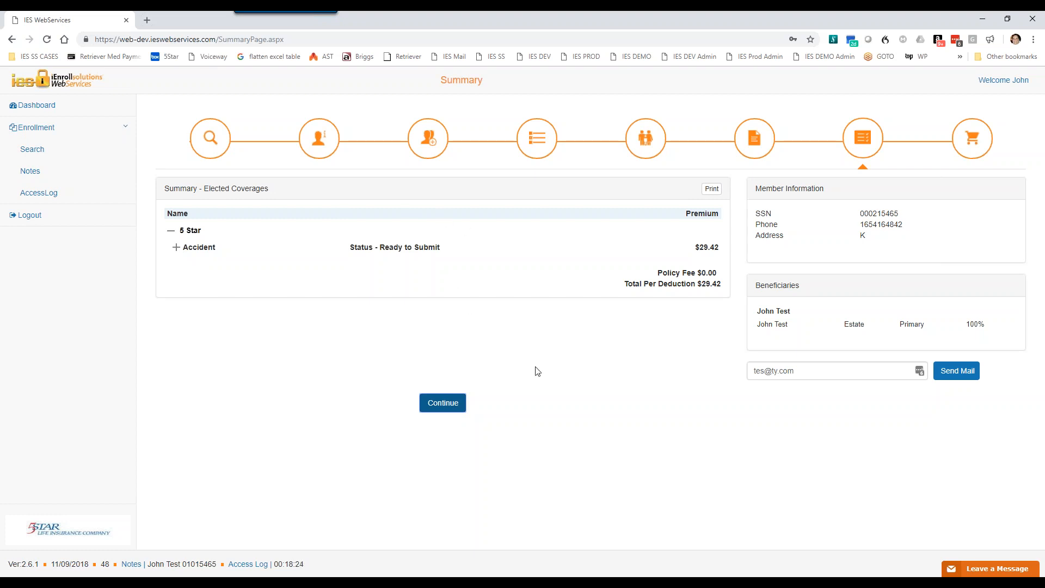
Step: Check the Accident coverage's details and effective date in the summary, then continue to the Healthcare Indemnity product
click(175, 249)
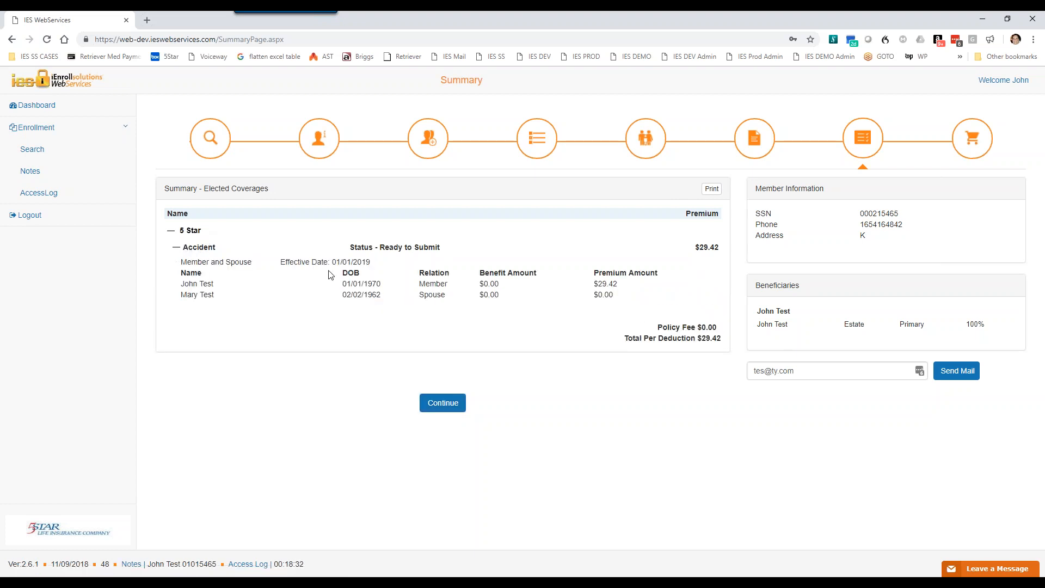
drag(371, 264, 330, 262)
click(442, 403)
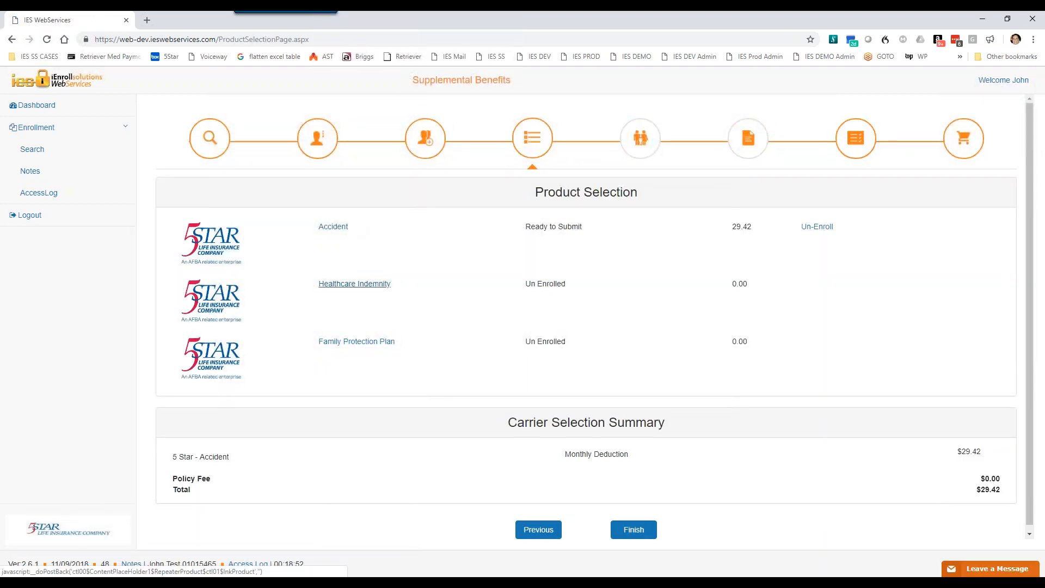
click(354, 284)
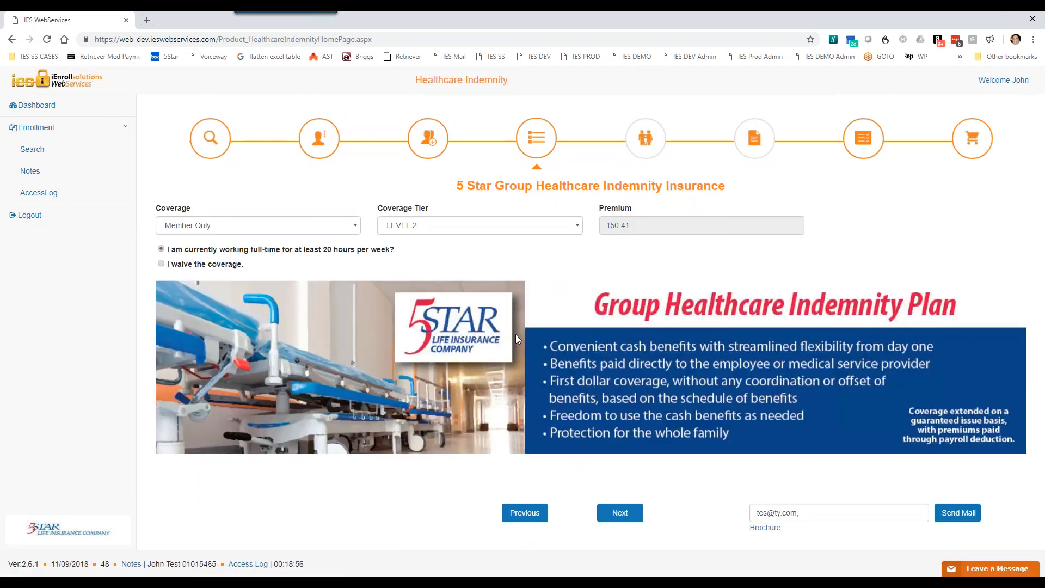
click(346, 230)
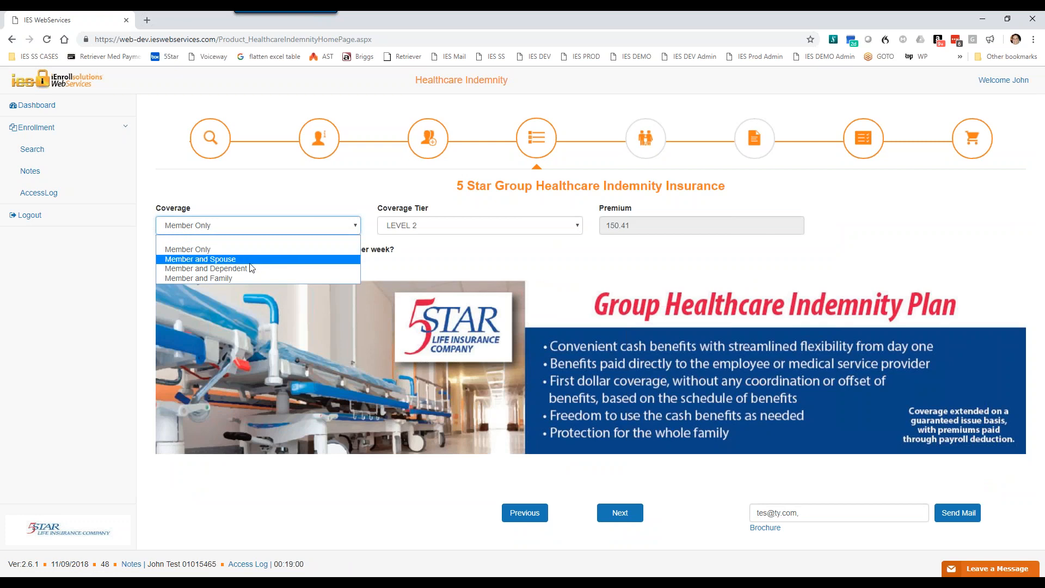
click(212, 251)
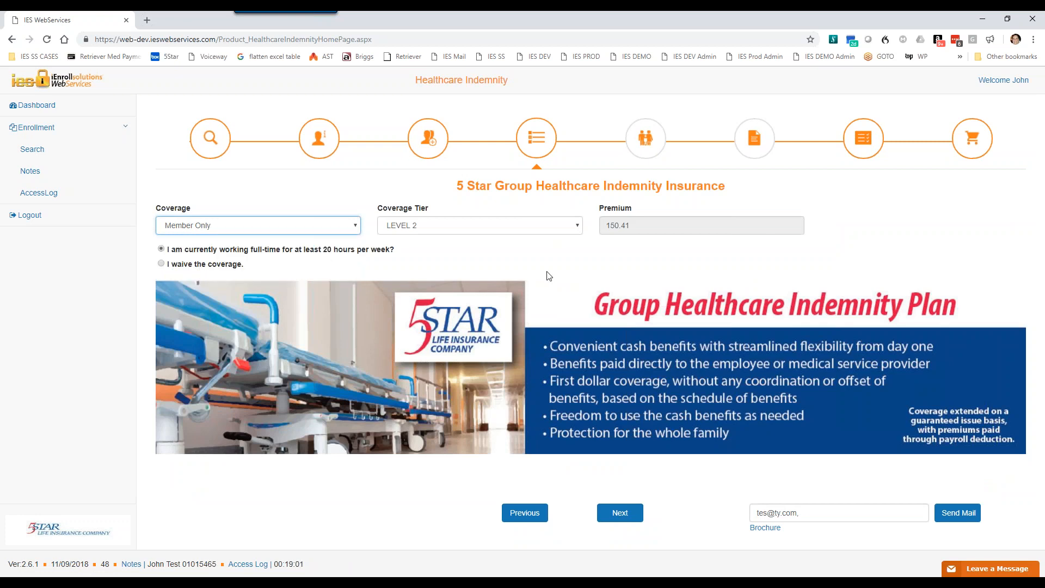
click(482, 229)
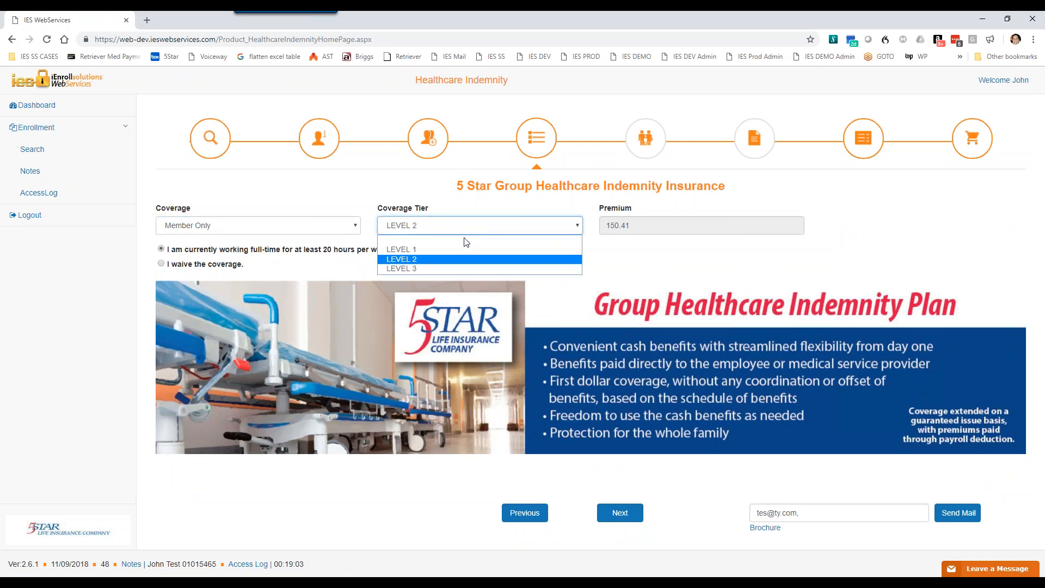
click(423, 261)
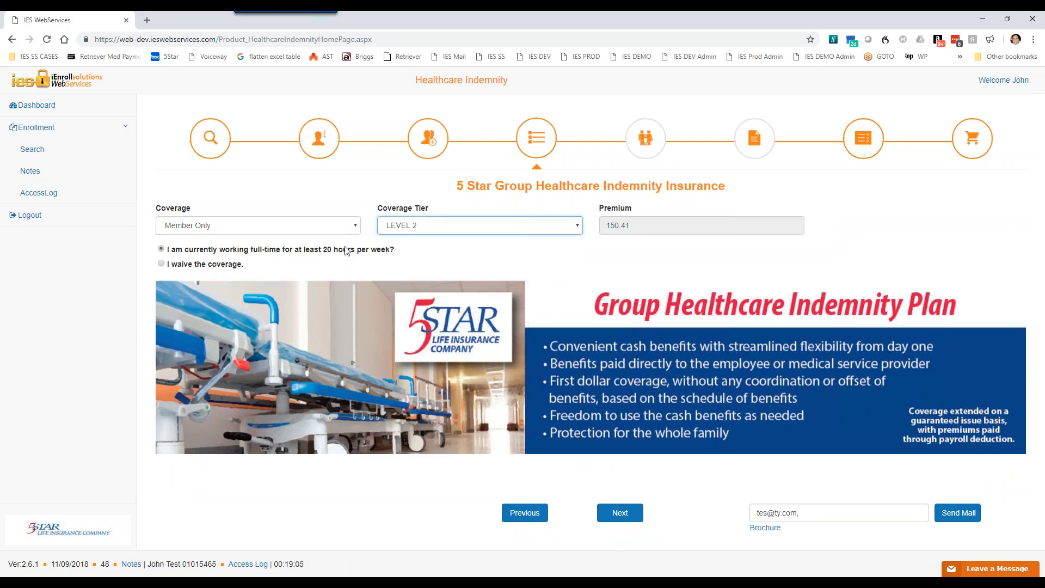
Step: Elect Healthcare Indemnity for Member and Spouse with the LEVEL 2 coverage tier and continue to the beneficiaries
click(357, 227)
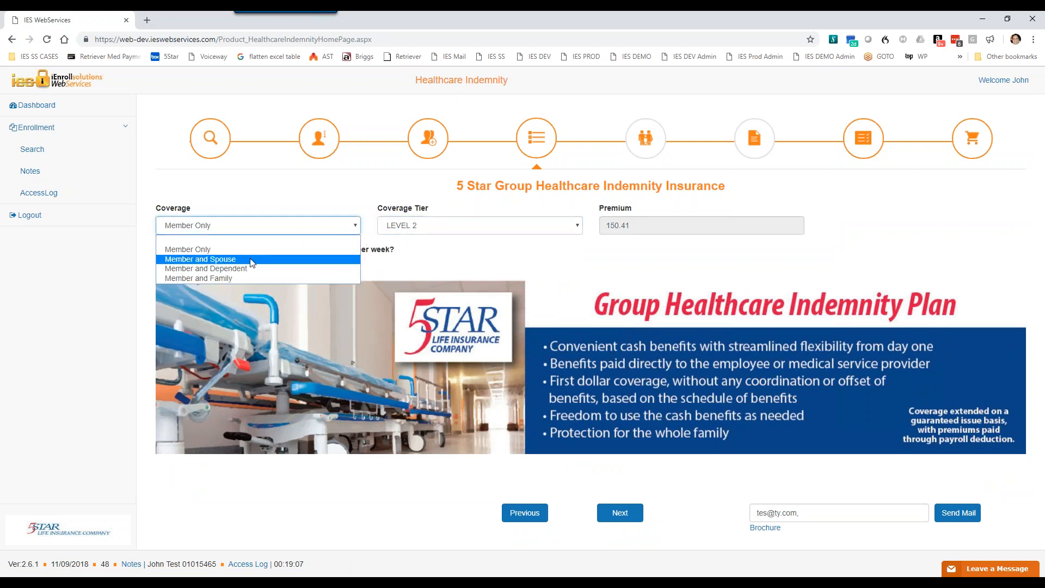
click(348, 255)
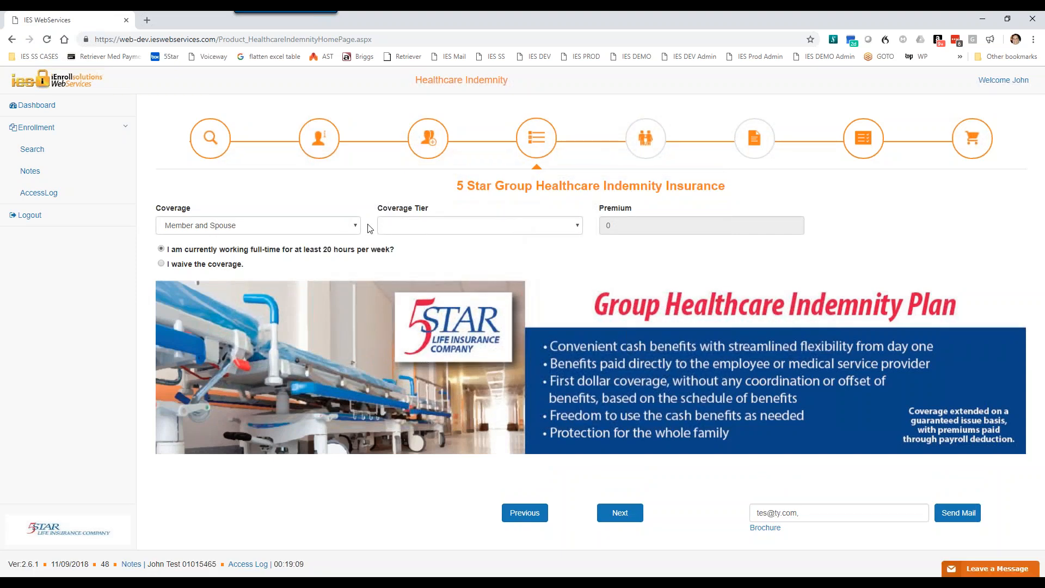
click(460, 229)
click(425, 256)
click(623, 517)
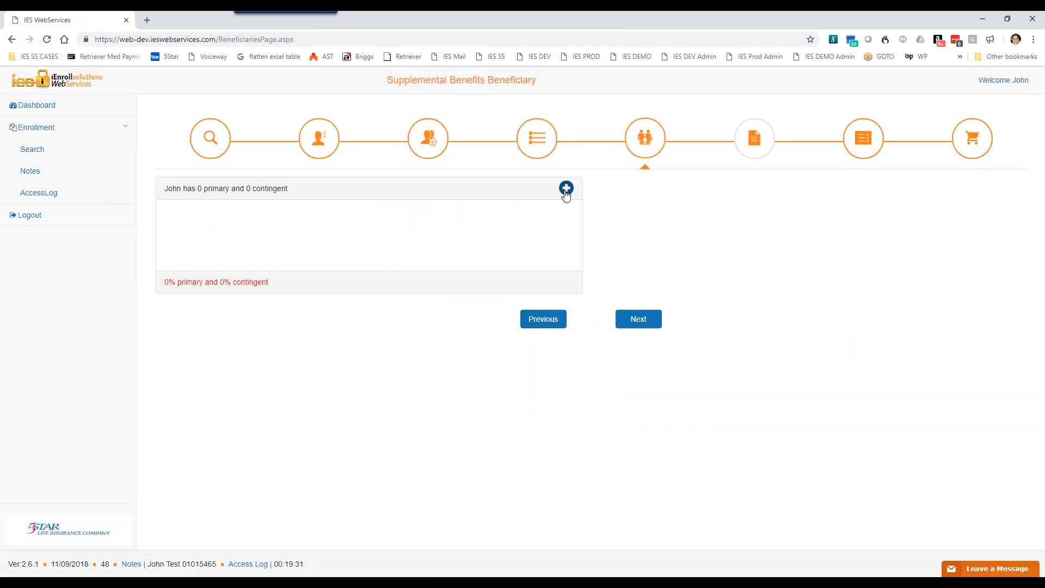
Step: Add the enrolled member as the Healthcare Indemnity beneficiary with relationship Estate, type Primary and 100 %
click(566, 188)
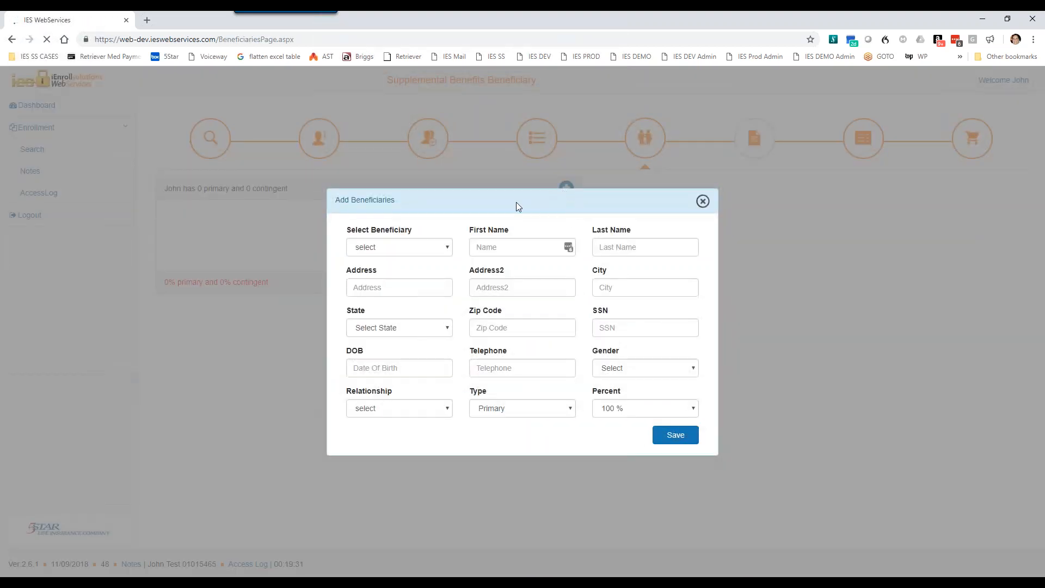
click(445, 249)
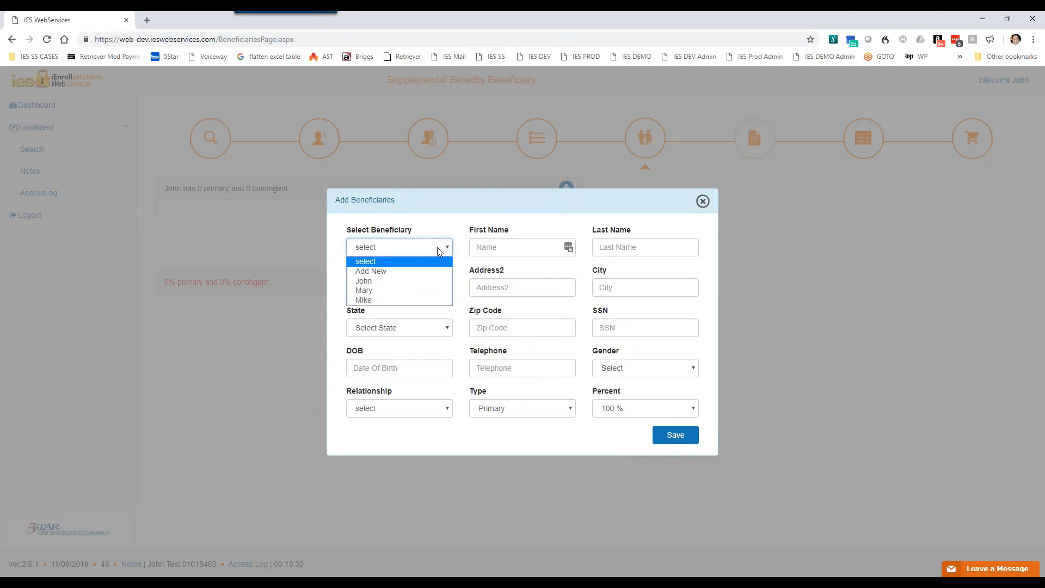
click(375, 282)
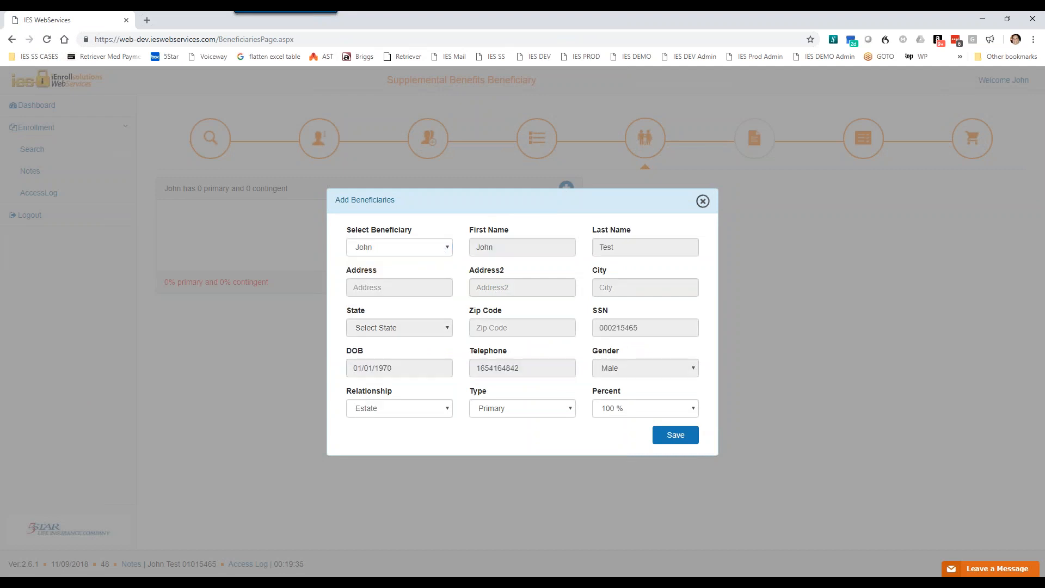
click(679, 439)
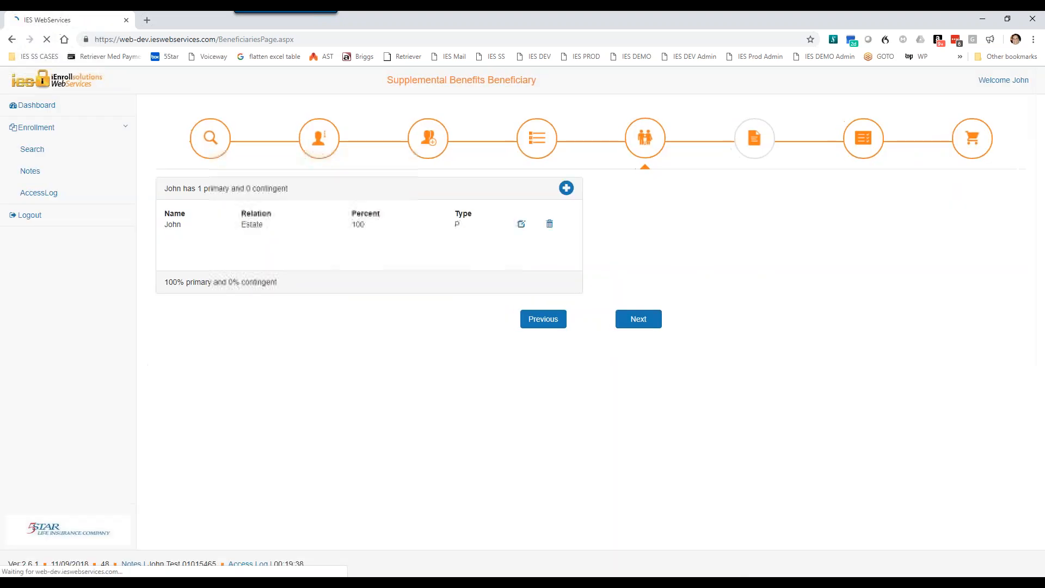
Step: Continue to the Healthcare Indemnity disclaimer and accept it
click(648, 326)
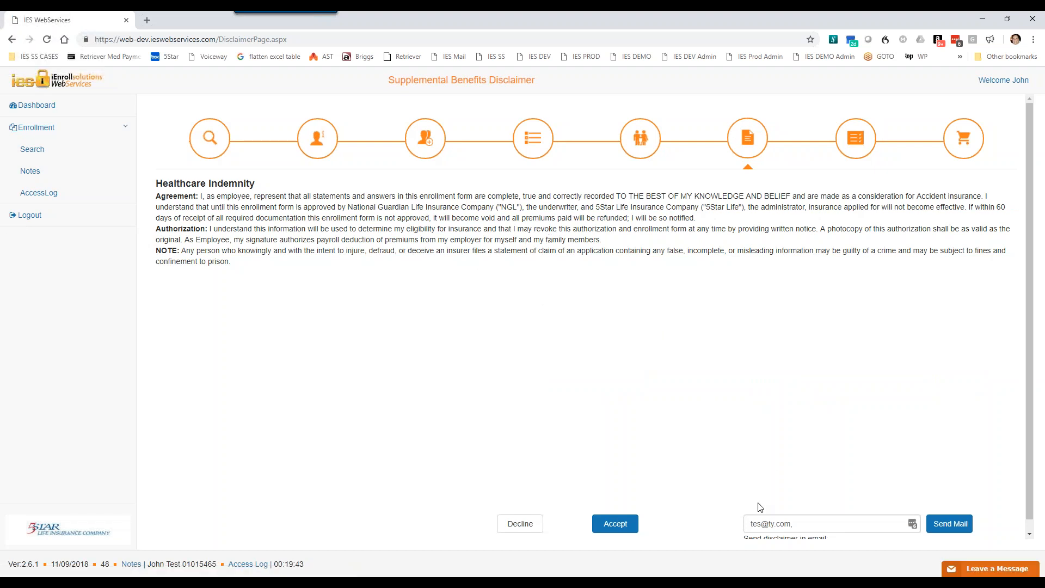
scroll(828, 498, down, 1)
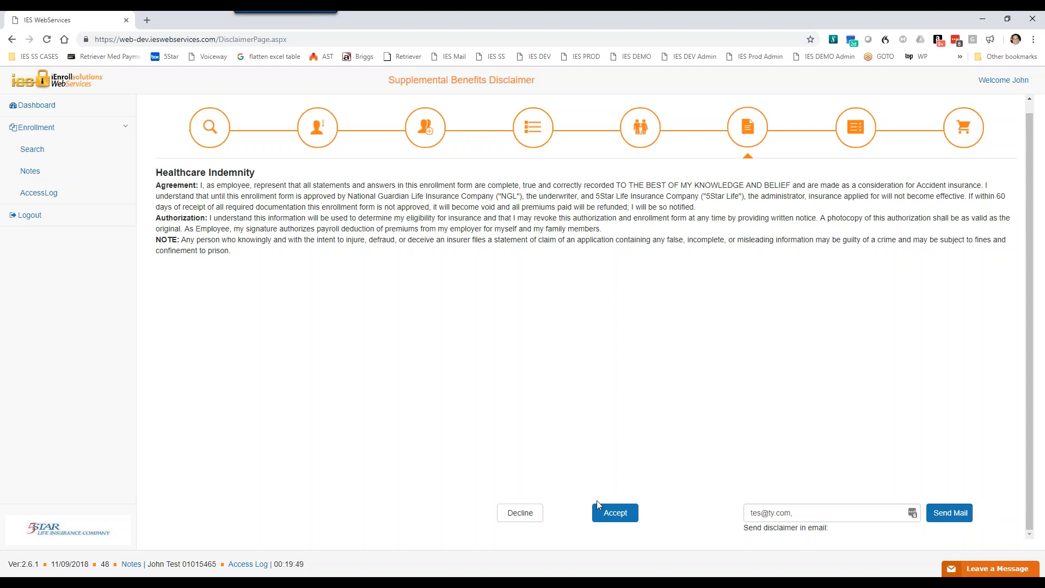
click(616, 513)
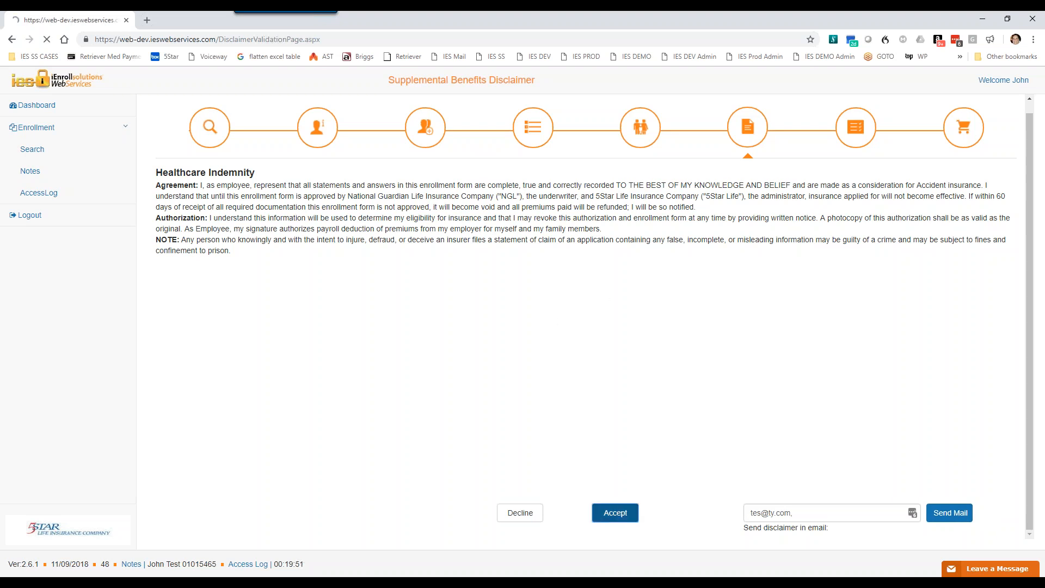
Step: Fill in the first four letters of the enrollee's last name, last four SSN digits, and birth month and day for authorization
click(409, 242)
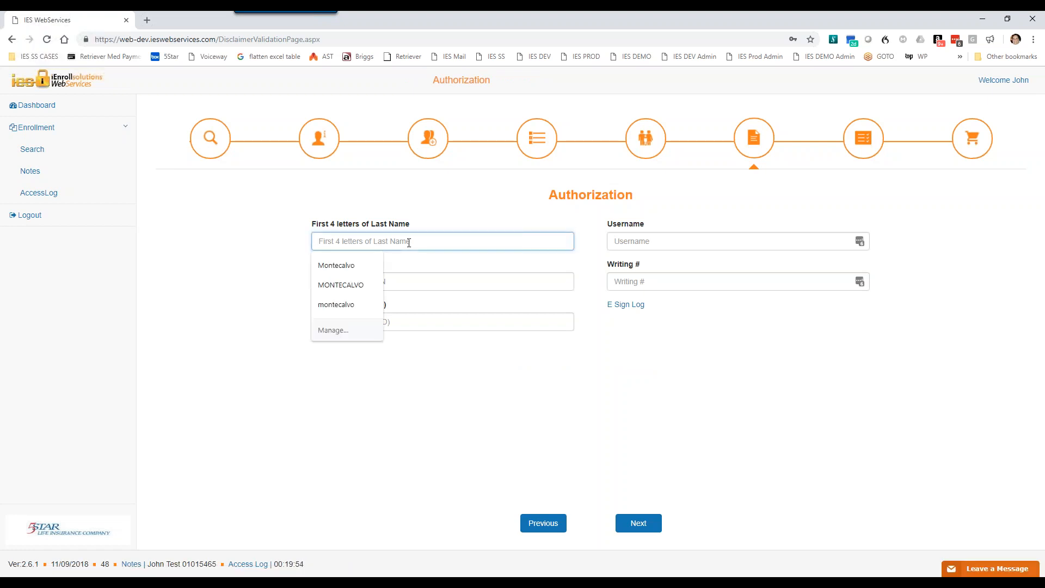
text(test)
key(Tab)
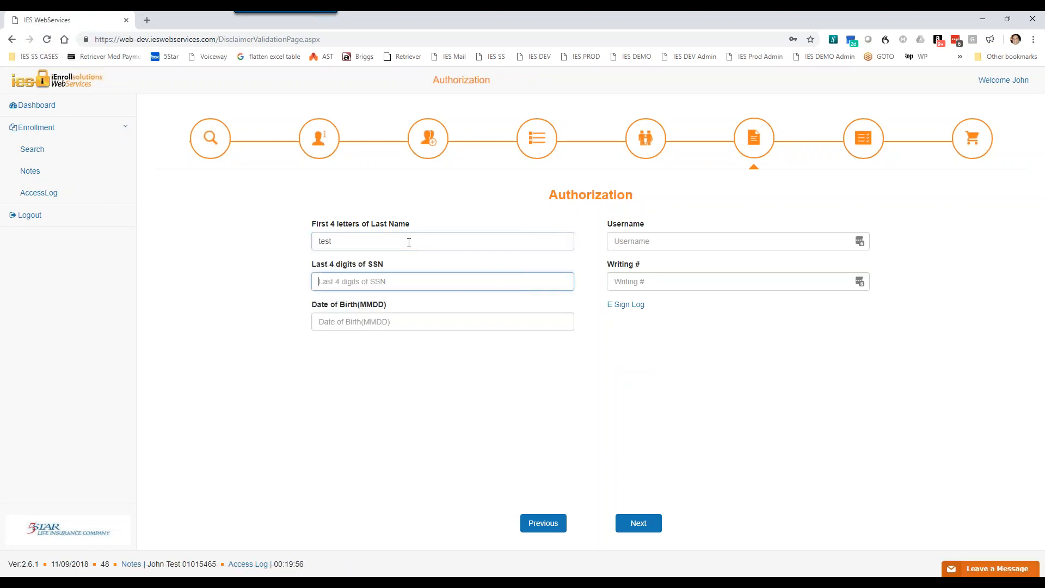
text(5465)
key(Tab)
text(0101)
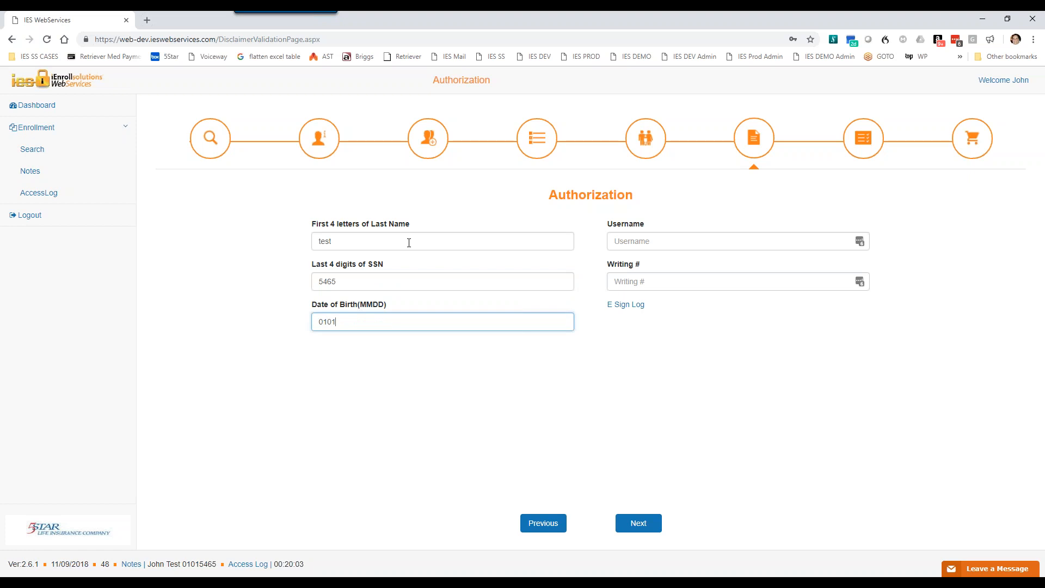
key(Tab)
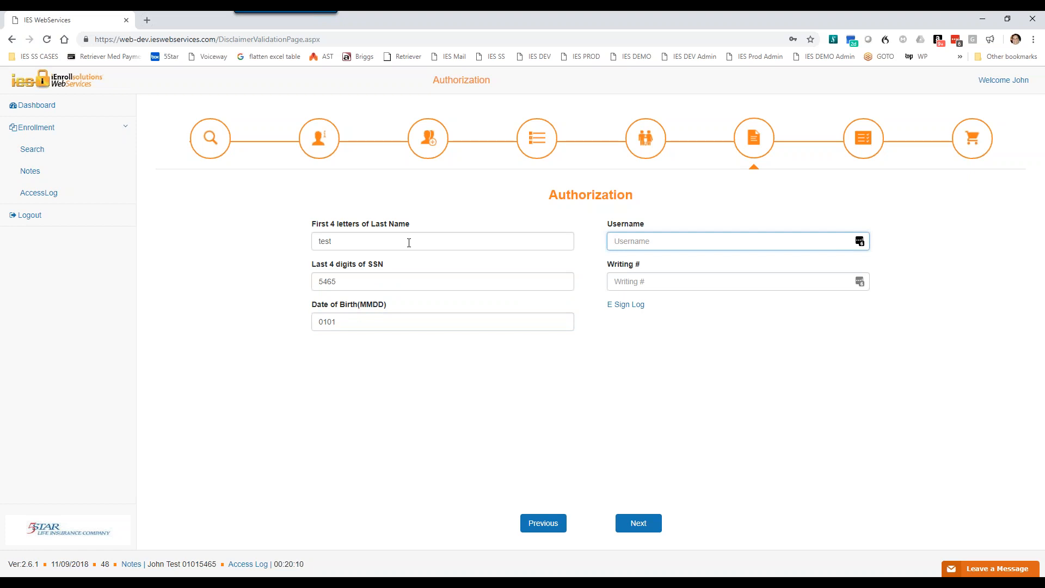
Step: Enter the agent's username and writing number and submit the Healthcare Indemnity authorization
text(johnagent)
key(Tab)
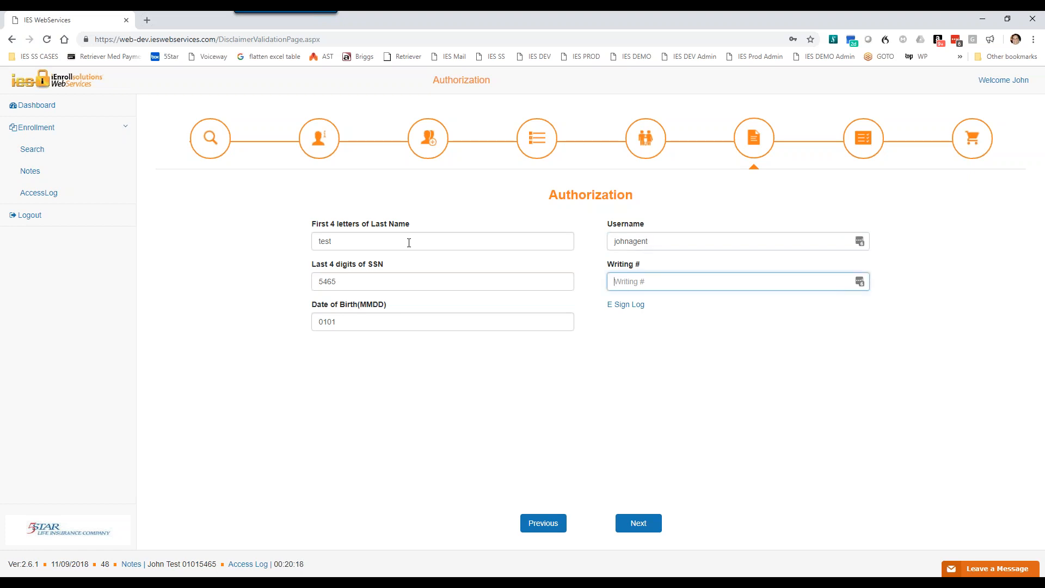
text(12345)
click(641, 525)
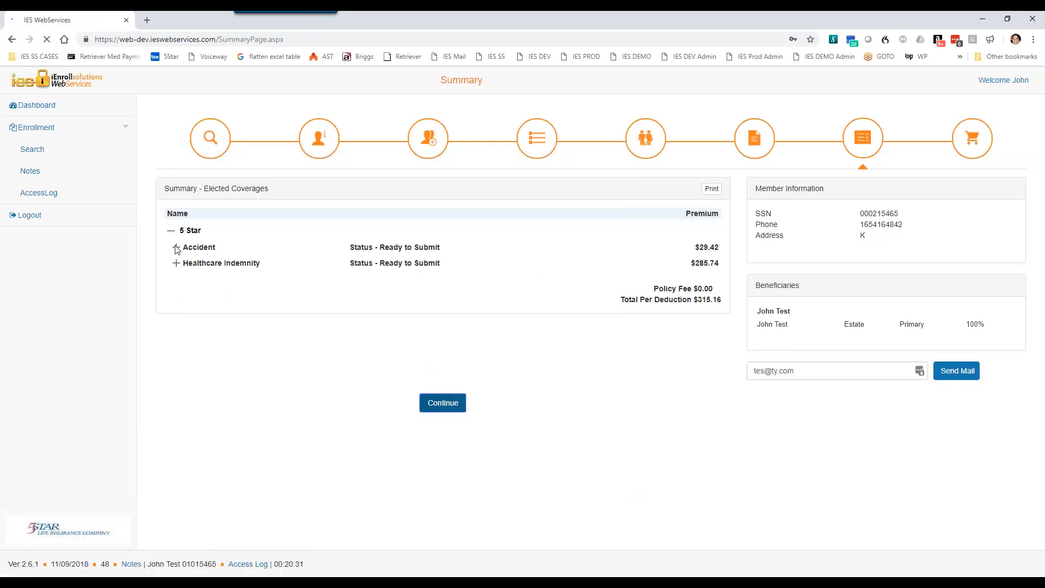
Step: Expand the Accident and Healthcare Indemnity details in the coverage summary and continue to product selection
click(177, 248)
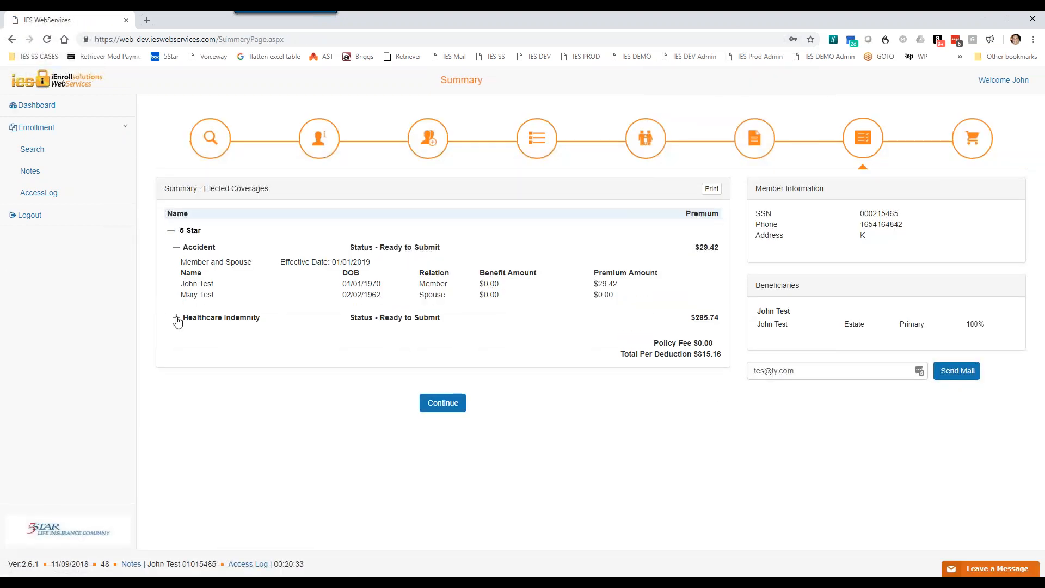
click(177, 320)
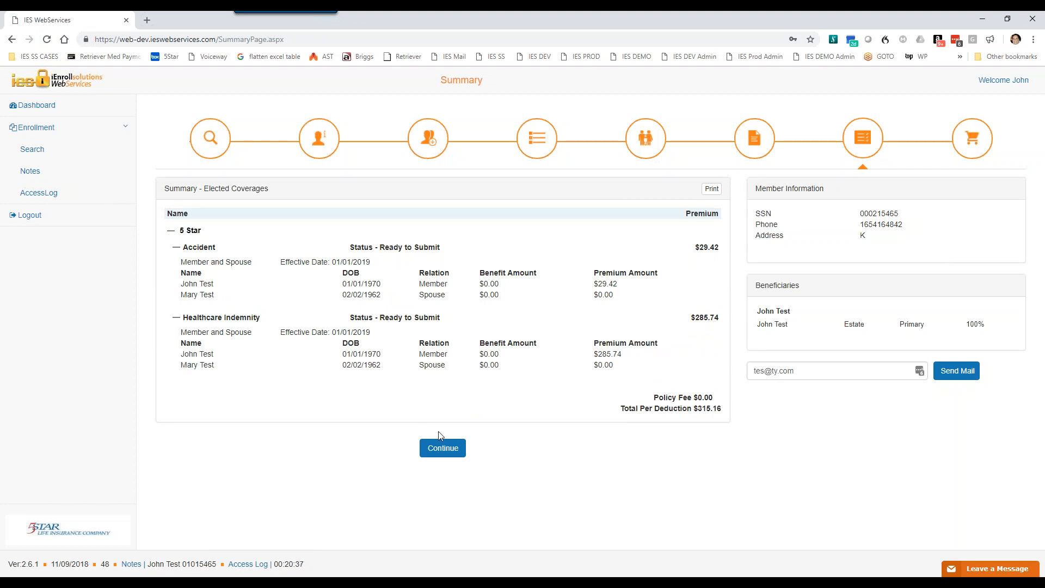
click(450, 458)
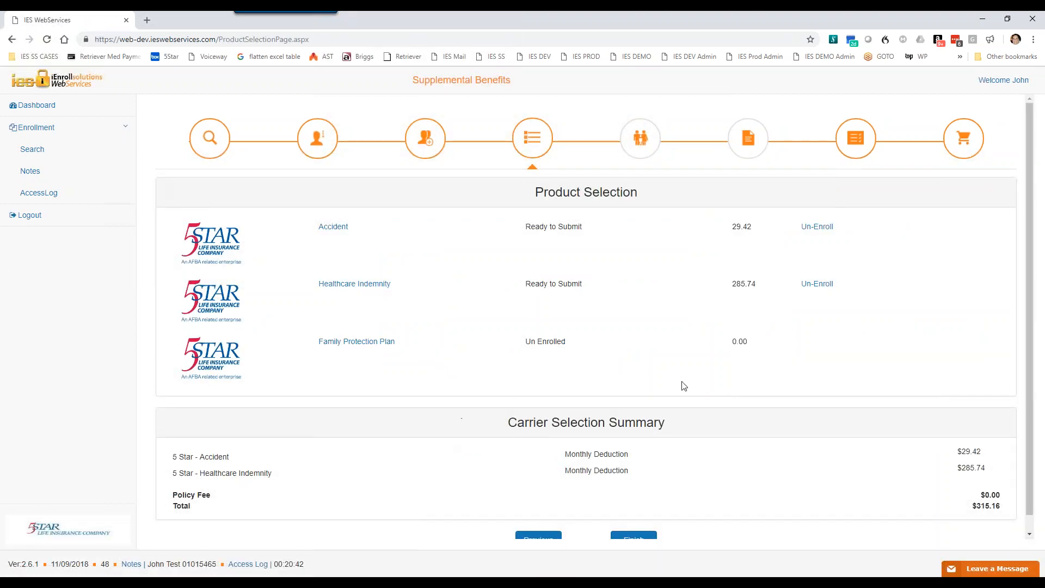
Step: Choose the Family Protection Plan with Member and Spouse coverage and the Benefit Amount Purchase rate type, and continue to the benefit amounts
click(357, 343)
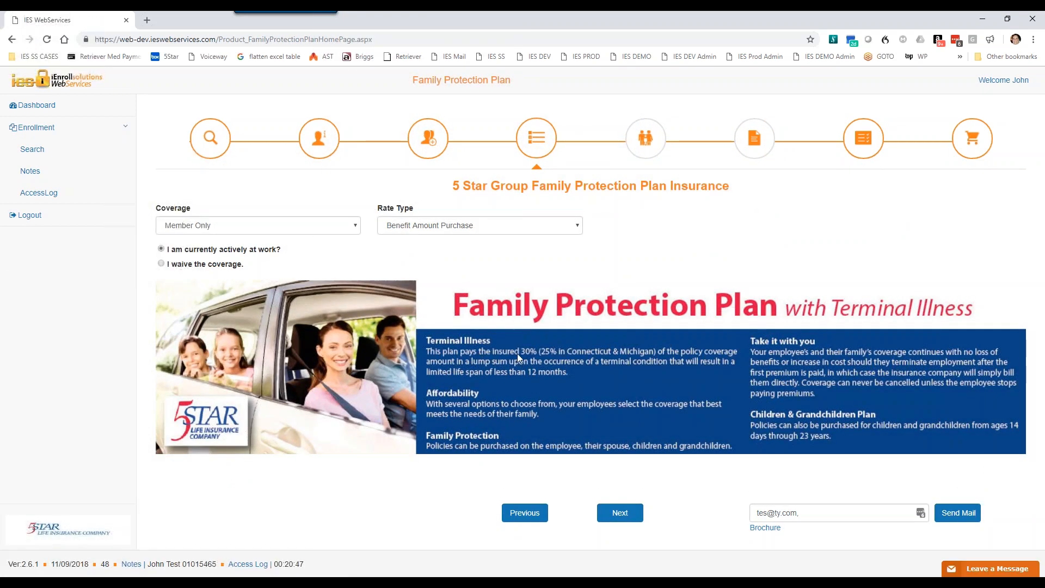
click(328, 229)
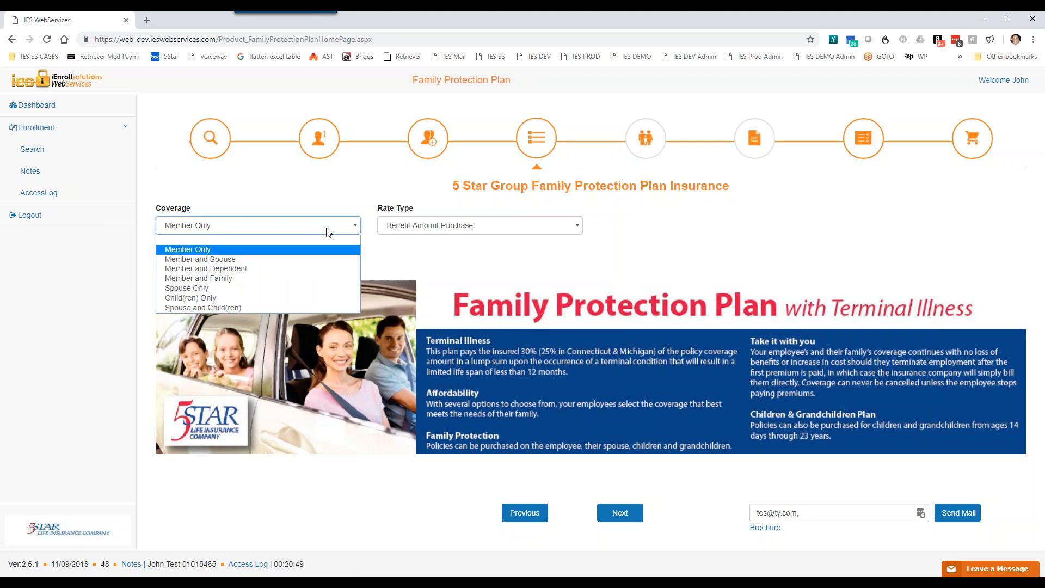
click(243, 260)
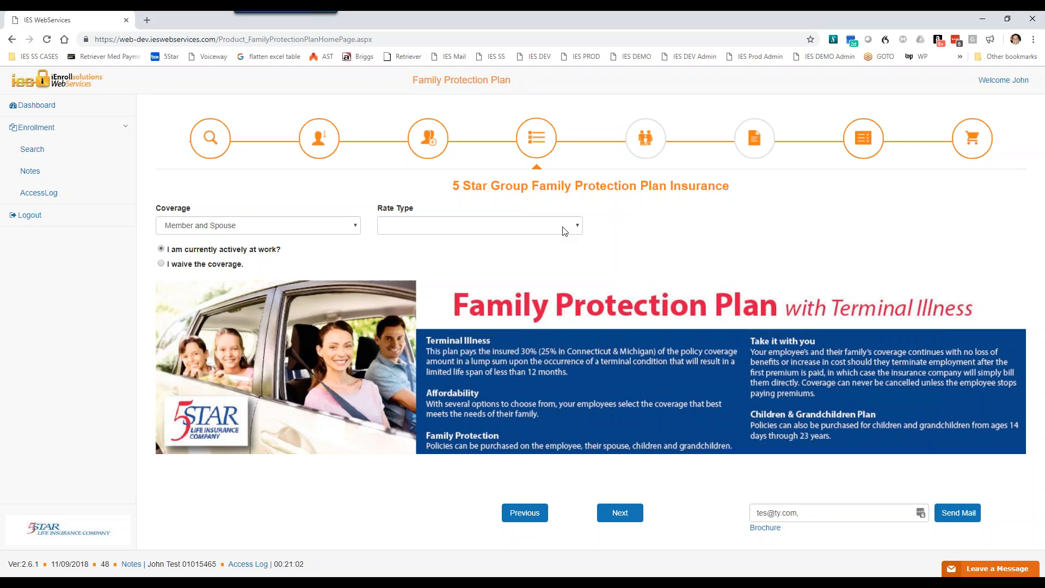
click(564, 231)
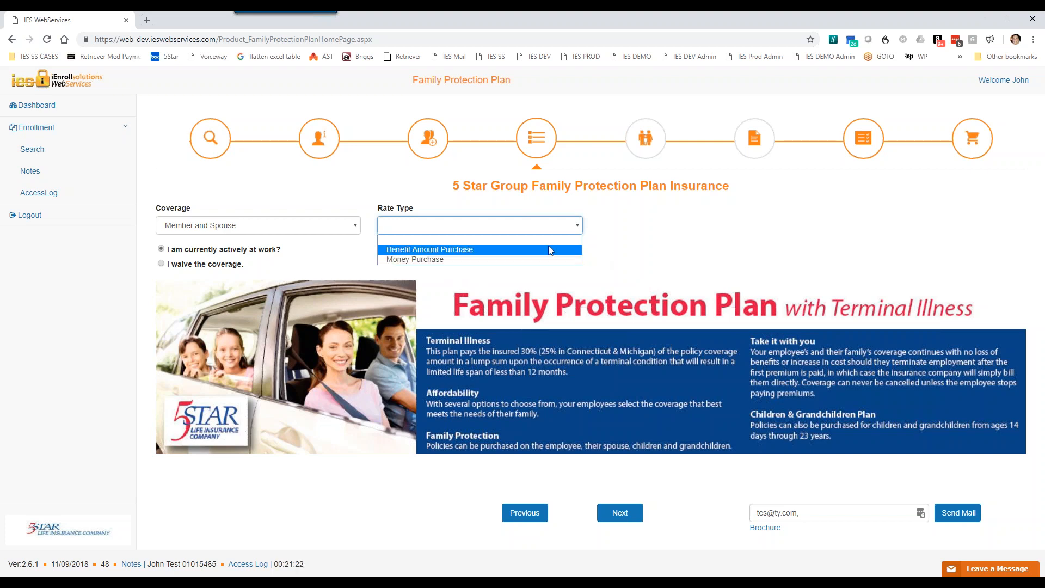
click(440, 250)
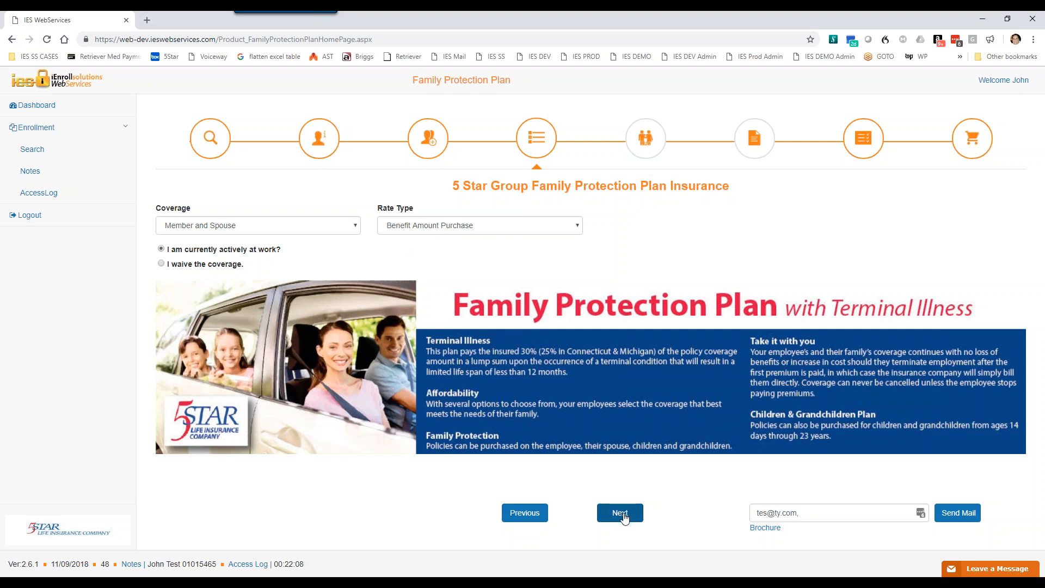
click(624, 517)
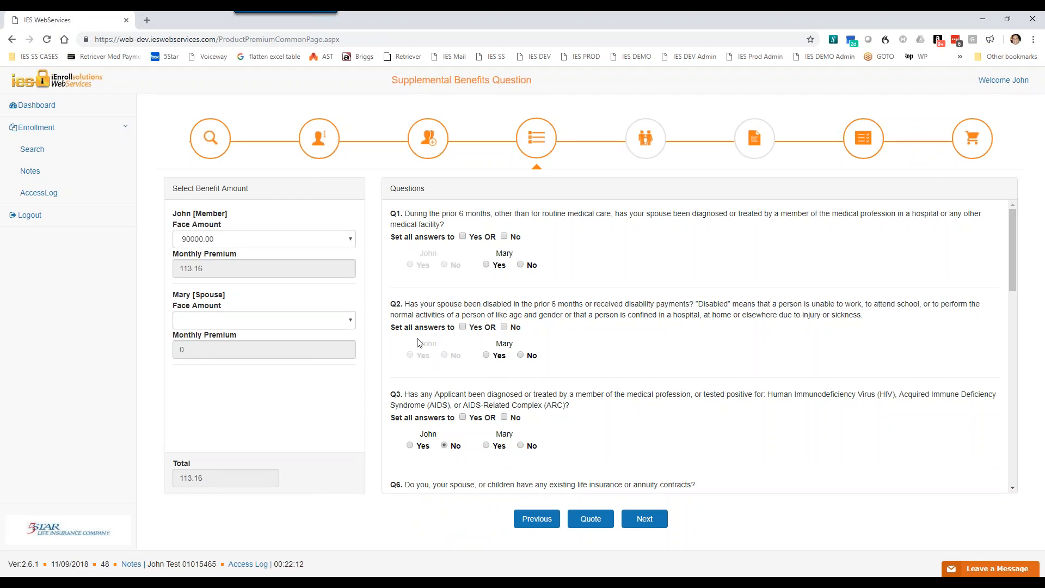
Step: Set the member's face amount to 60000.00 and the spouse's face amount to 30000.00
click(349, 243)
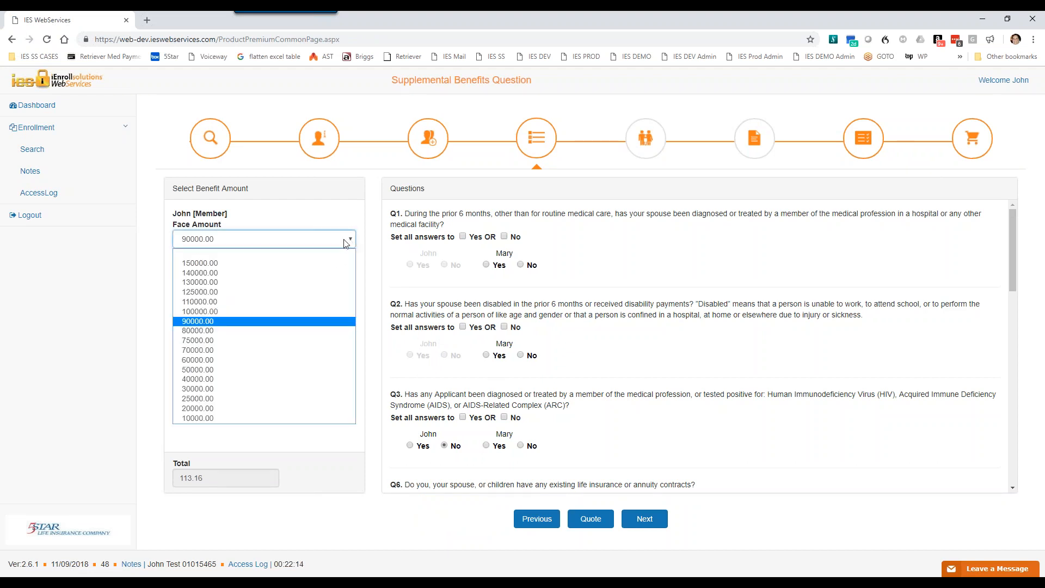
click(207, 360)
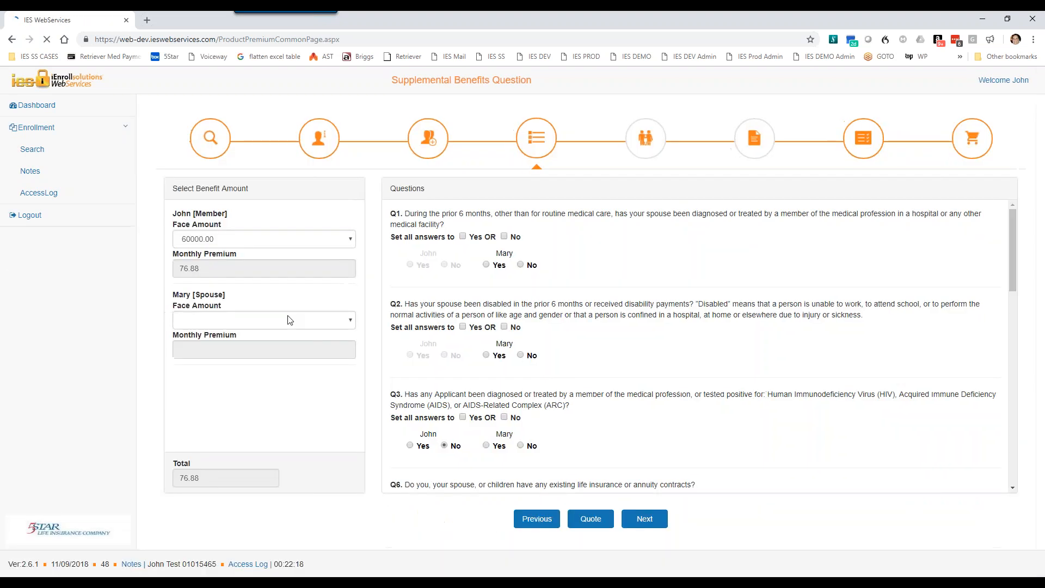
click(297, 322)
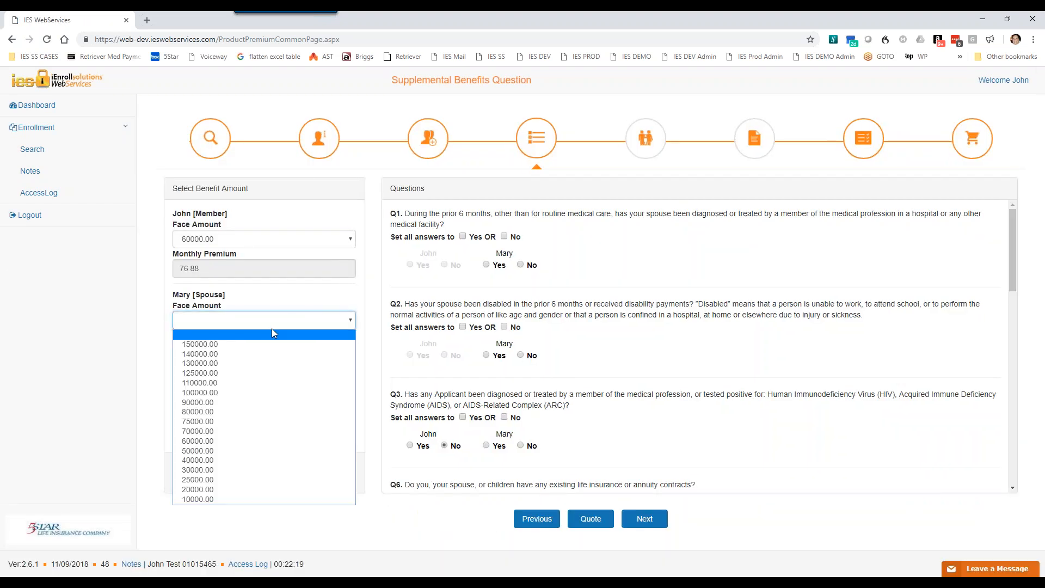
click(204, 471)
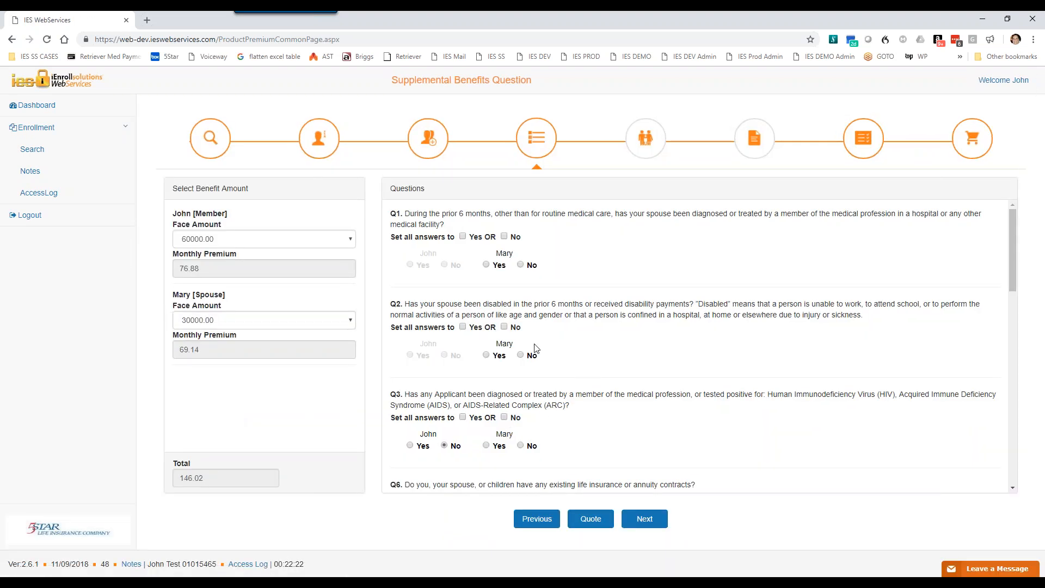
Step: Examine the health questions from Q1 through Q23 and the option that sets all applicants' answers at once
scroll(552, 305, down, 12)
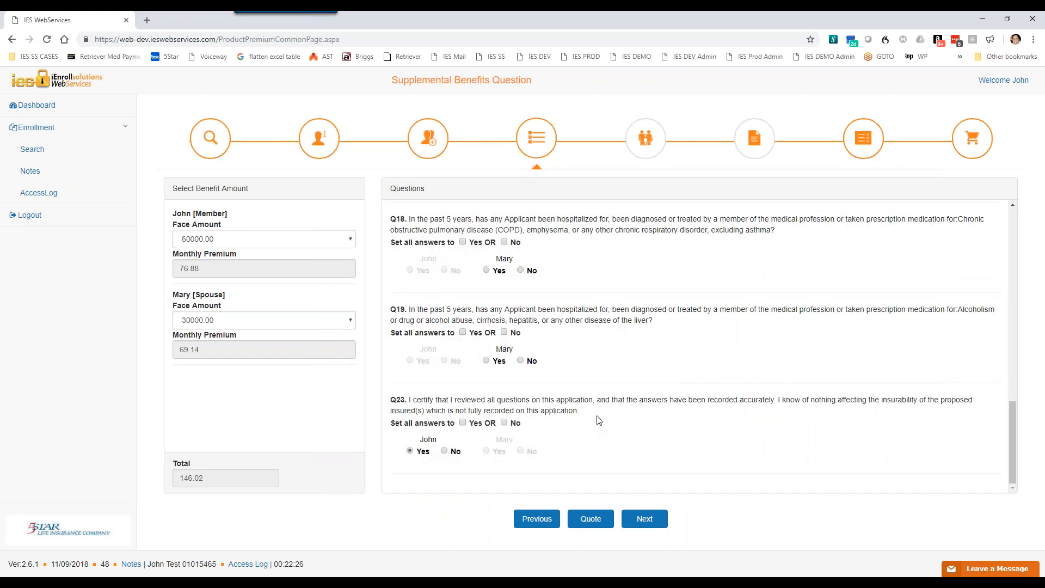
scroll(599, 420, up, 9)
scroll(599, 420, up, 5)
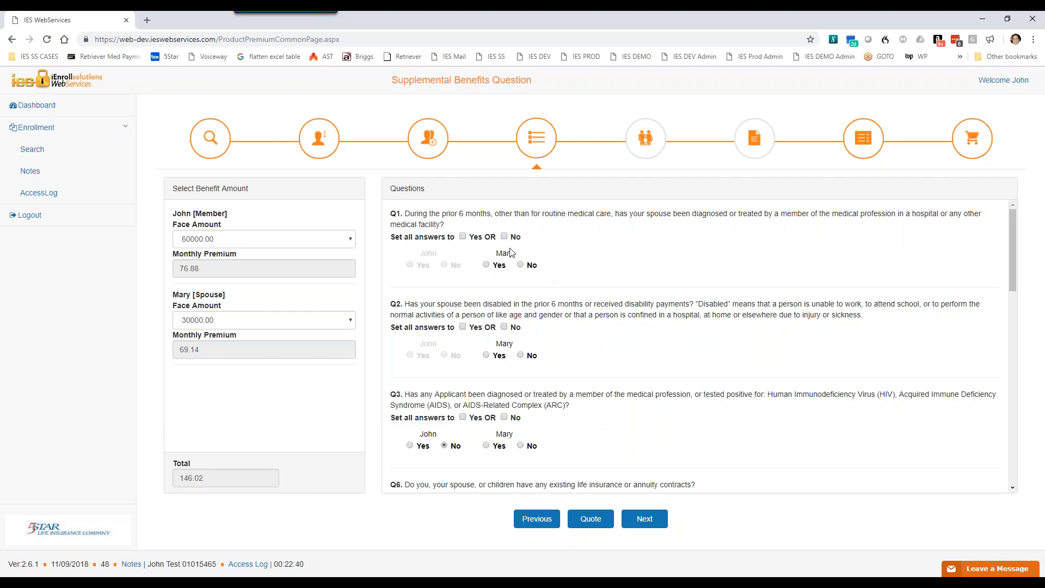
scroll(516, 389, down, 2)
scroll(537, 343, up, 2)
scroll(559, 395, down, 3)
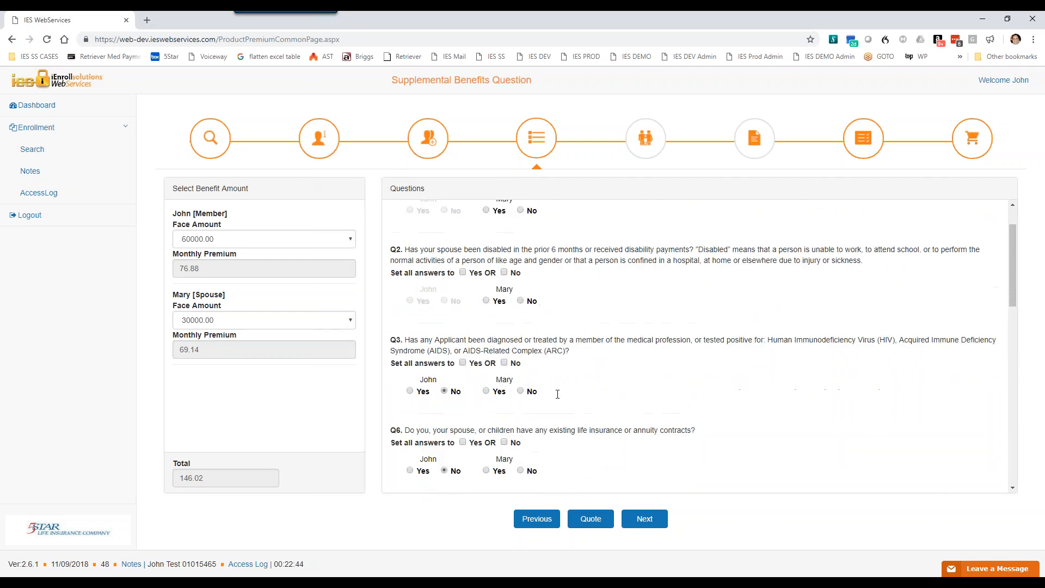
scroll(571, 422, down, 10)
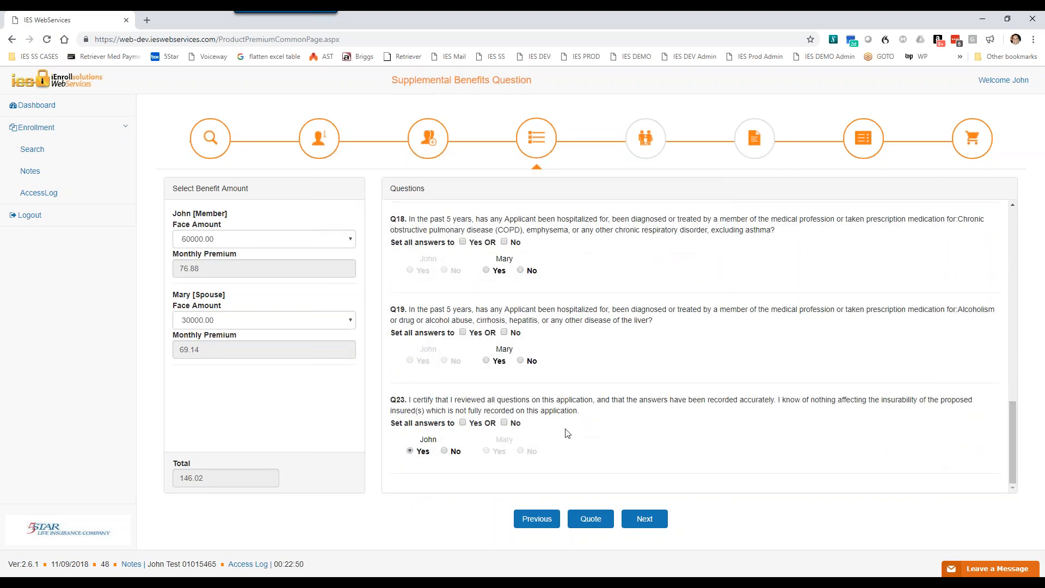
scroll(564, 435, up, 13)
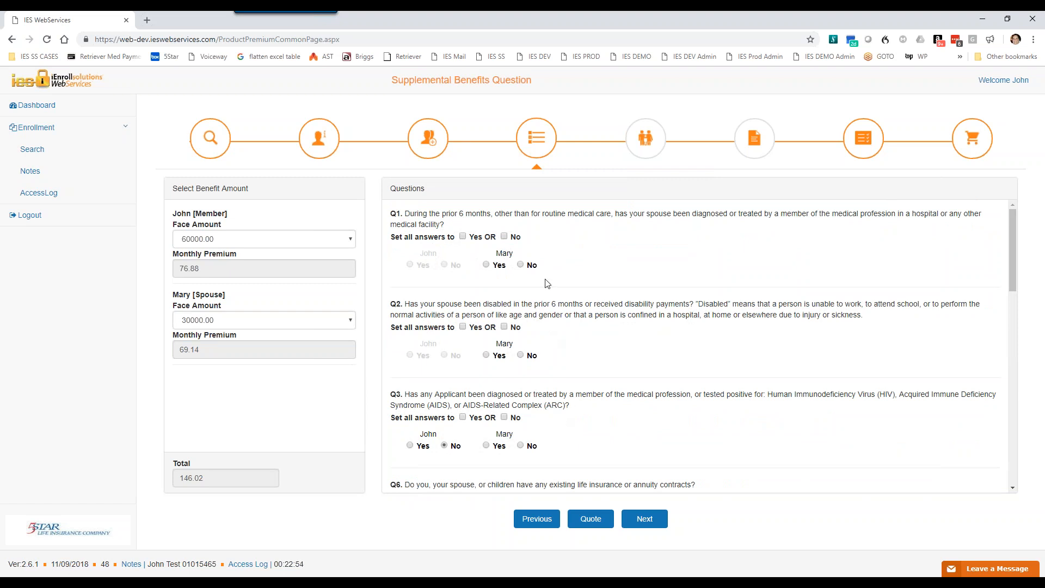
drag(390, 238, 526, 245)
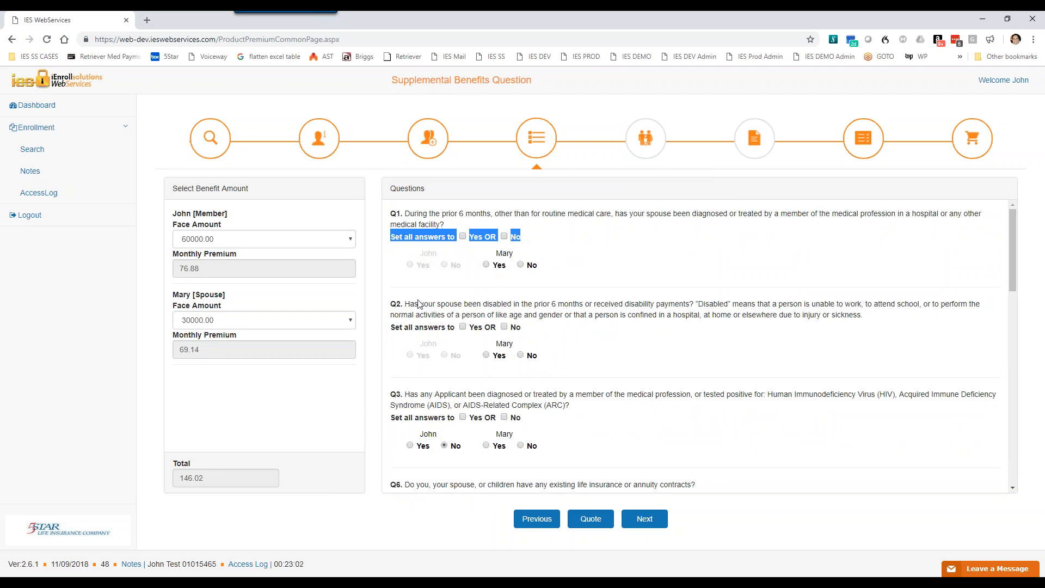
click(606, 366)
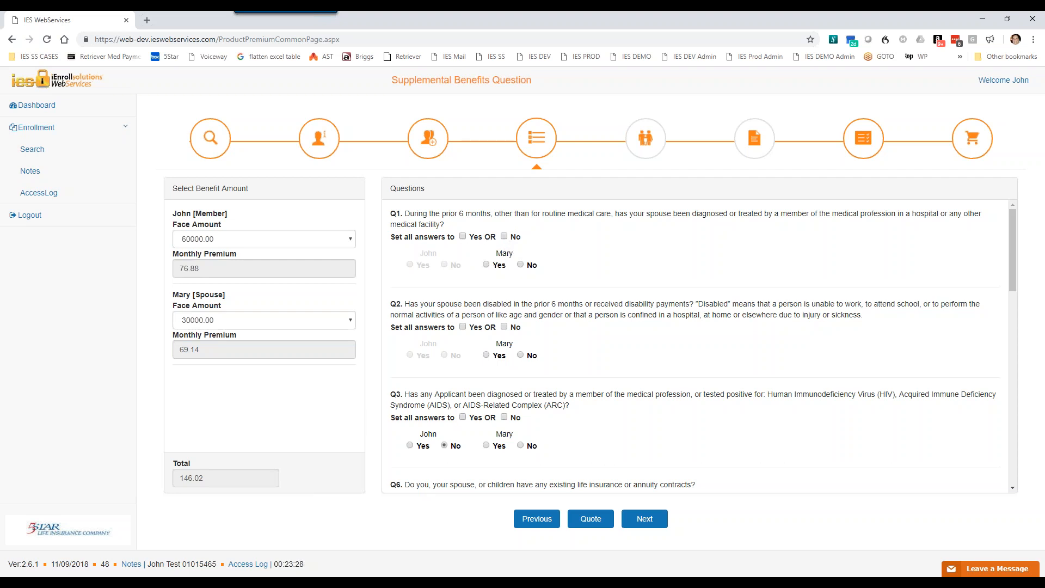
Step: Answer No for the spouse on Q1 and Q2, and set all answers to No on Q3 and Q6
click(520, 265)
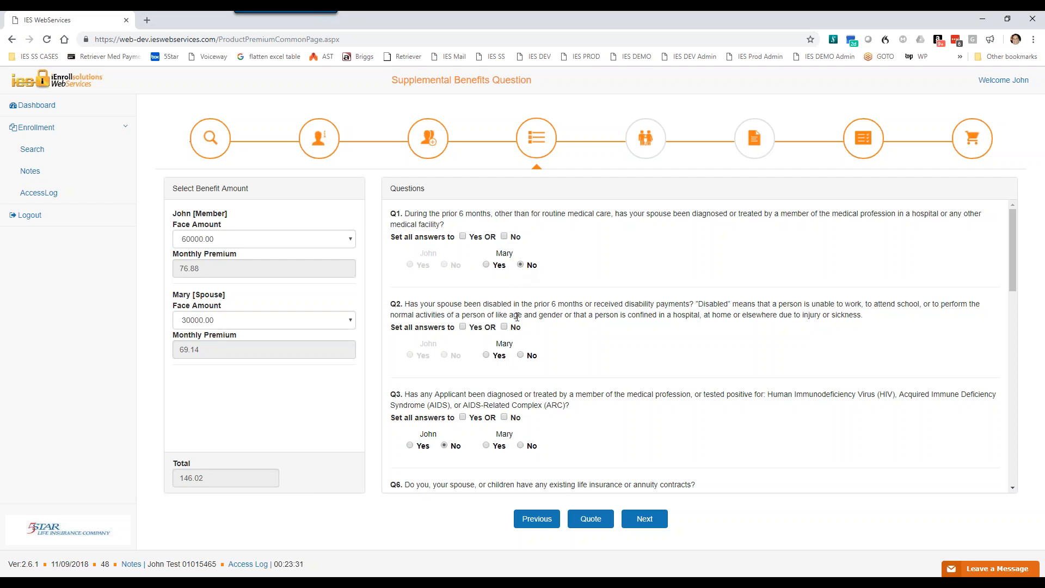
click(520, 355)
scroll(581, 436, down, 2)
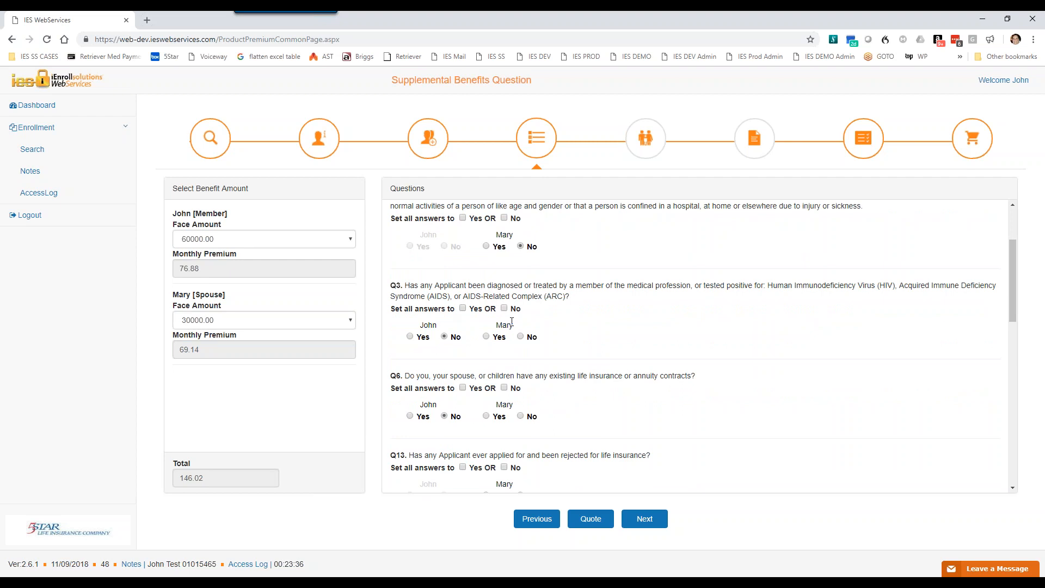
click(504, 308)
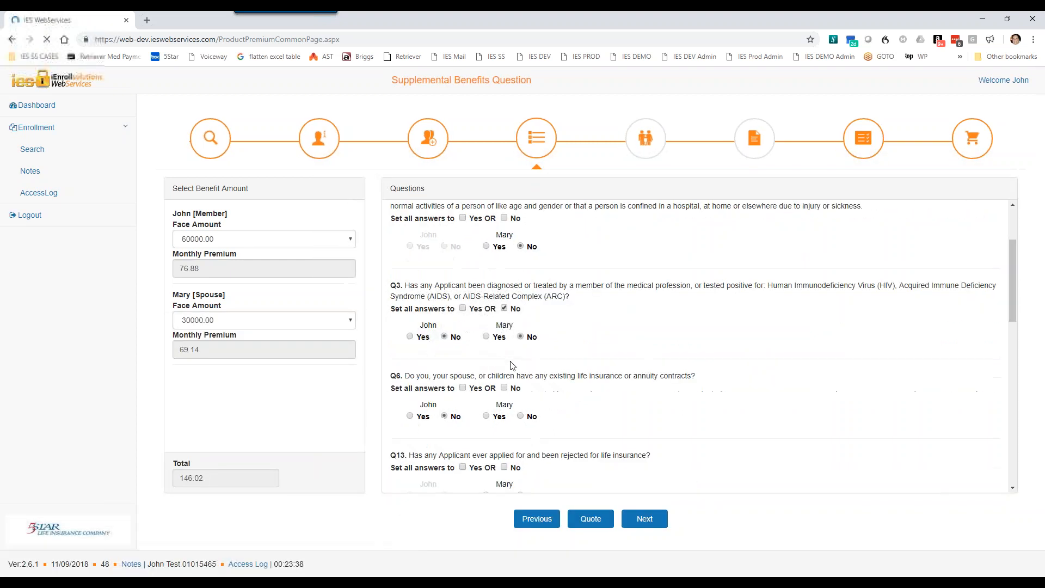
scroll(588, 369, down, 2)
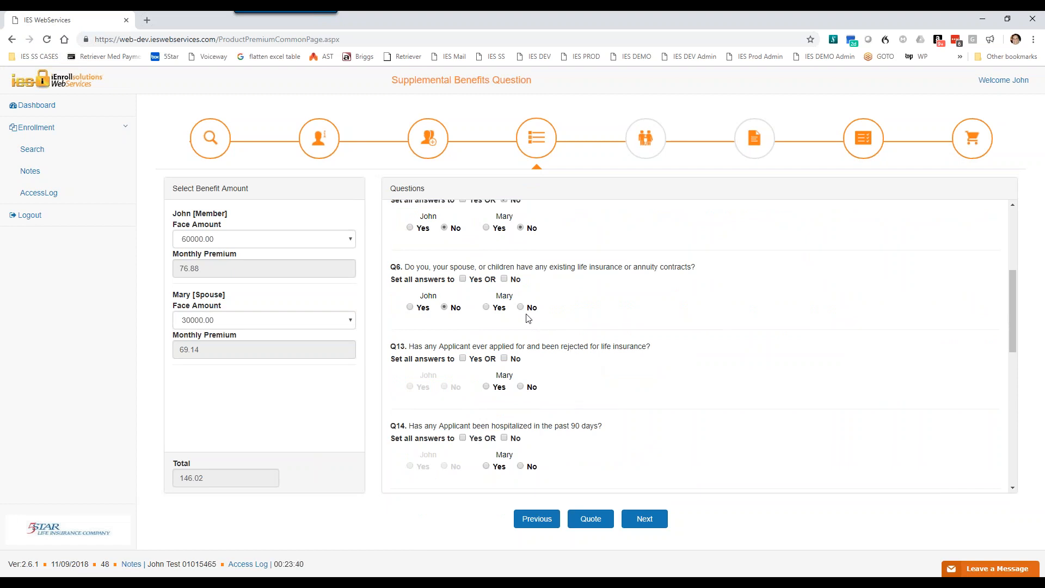
click(504, 279)
Step: Answer No for the spouse on Q13, Q14 and Q19, and set all answers to Yes on the Q23 certification
scroll(569, 416, down, 1)
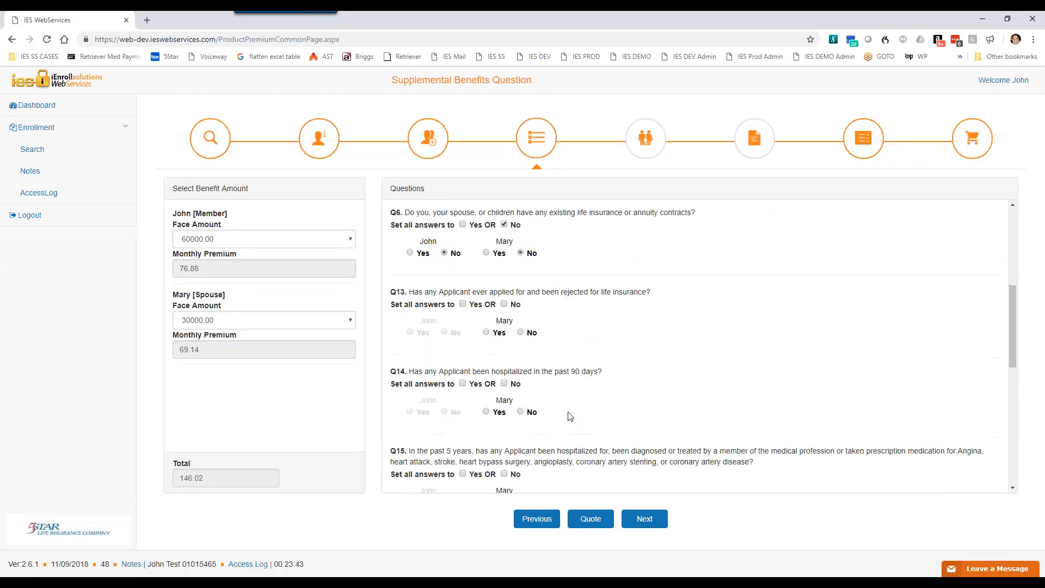
click(520, 333)
click(521, 411)
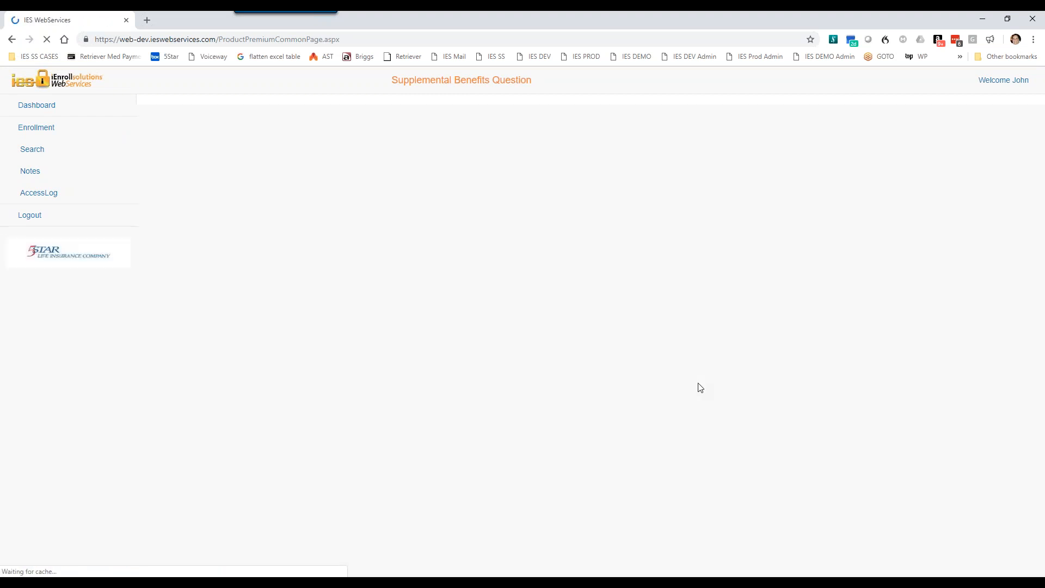
scroll(701, 385, down, 1)
scroll(702, 385, down, 6)
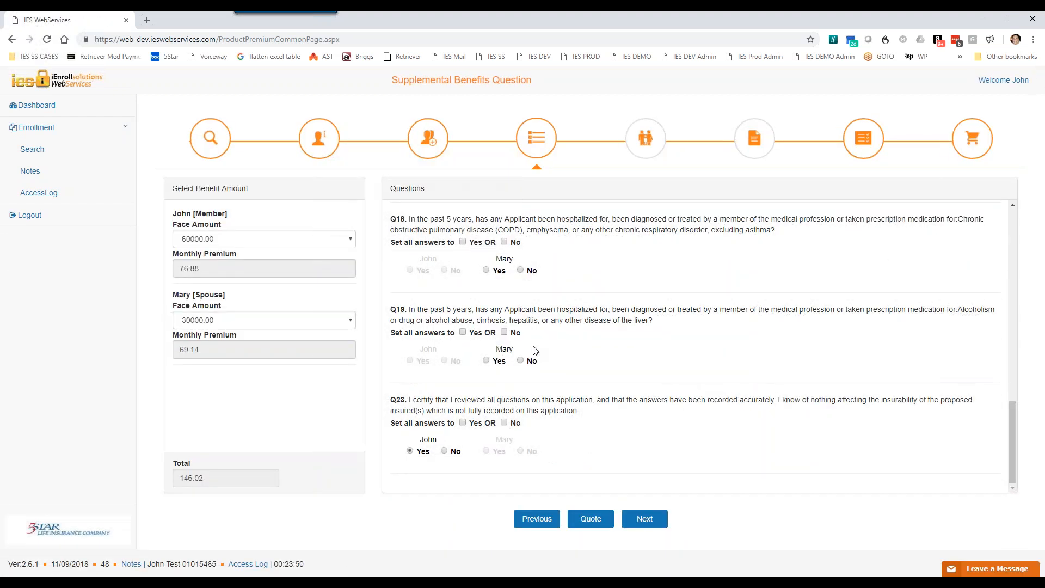
click(521, 361)
Step: Review the answers entered in the questionnaire from Q1 down to the Q23 certification
scroll(867, 425, up, 5)
scroll(838, 413, up, 8)
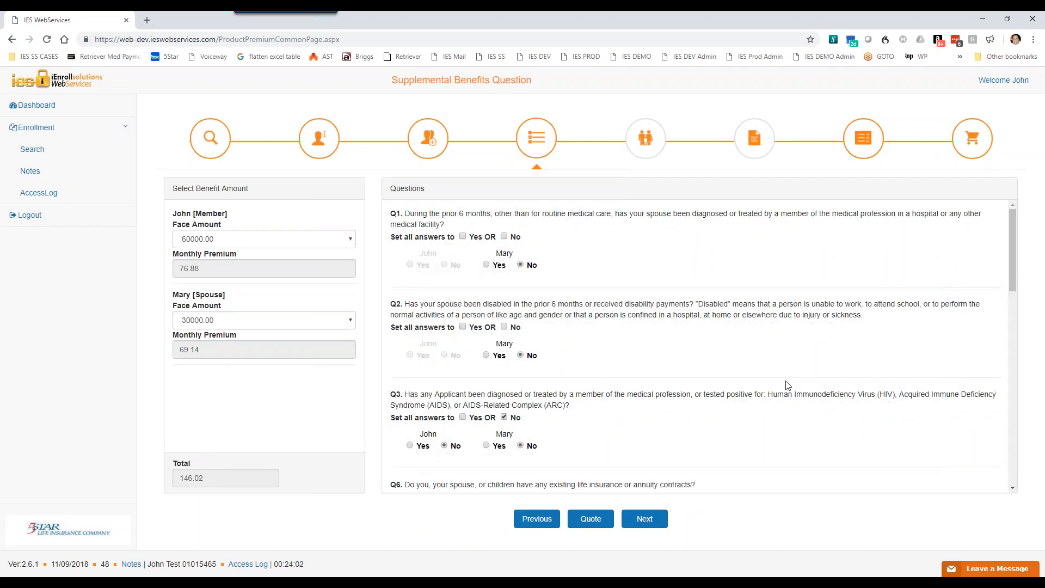
scroll(788, 385, down, 6)
scroll(788, 385, down, 6)
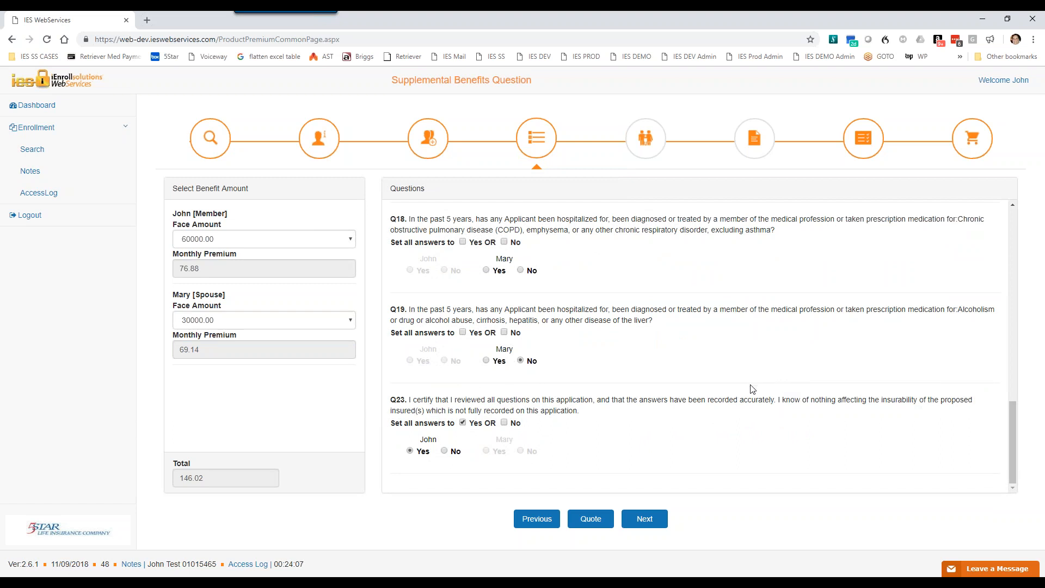
scroll(752, 392, up, 10)
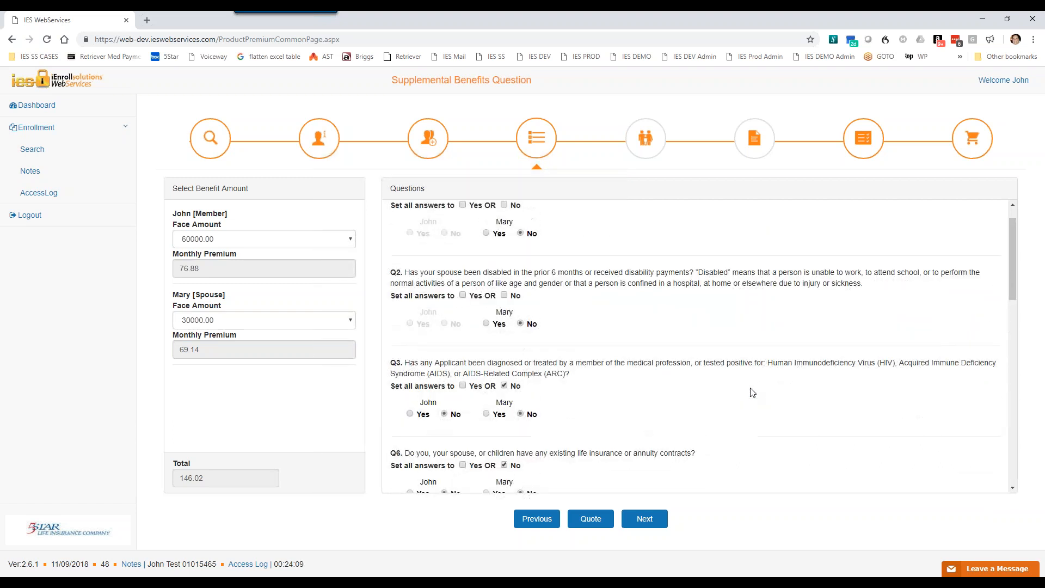
scroll(752, 392, down, 10)
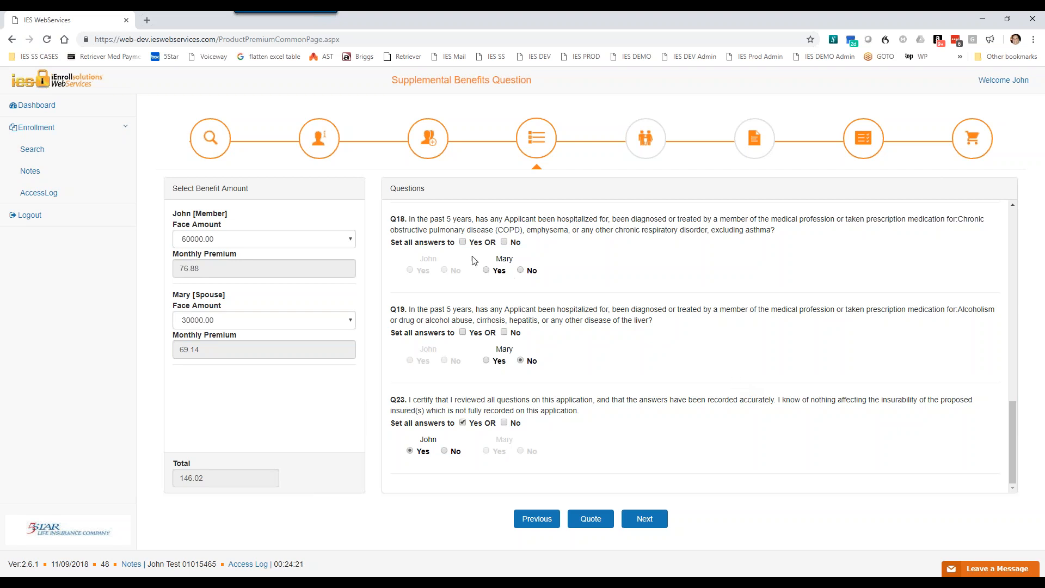
Step: Set the member's face amount to 100000.00 and display the face amounts offered for the spouse
click(349, 244)
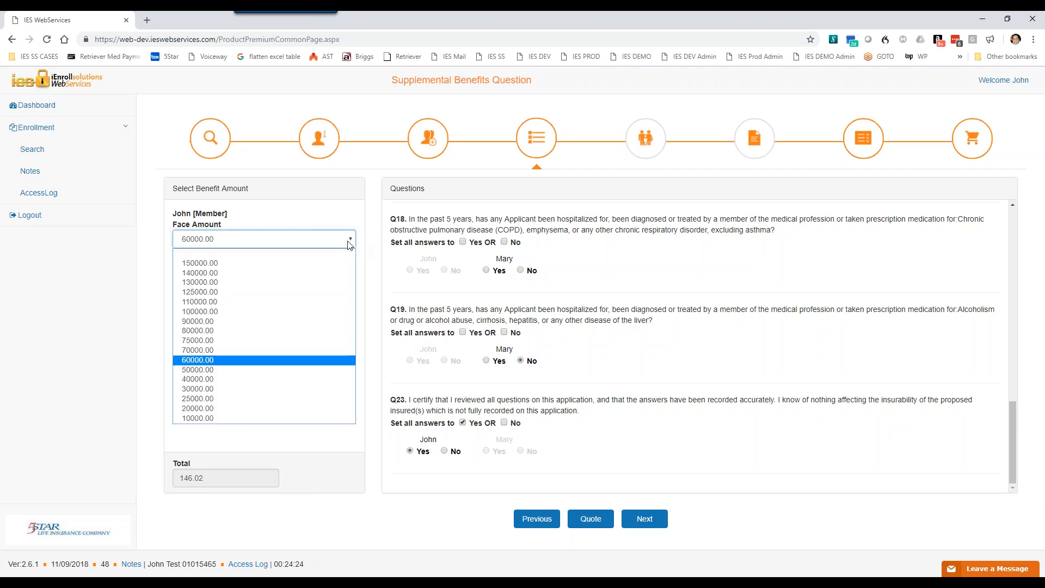
click(223, 310)
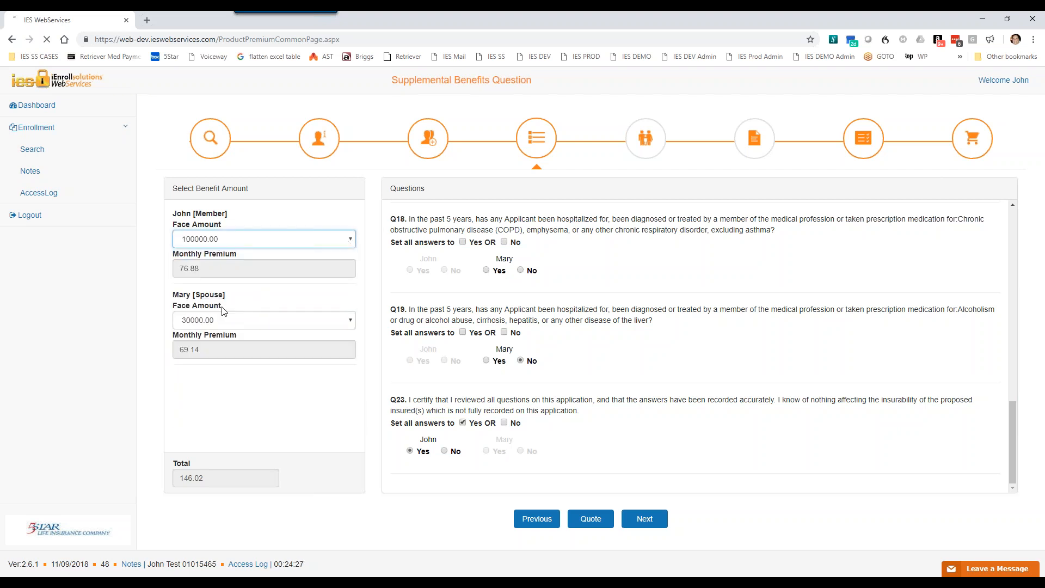
click(334, 322)
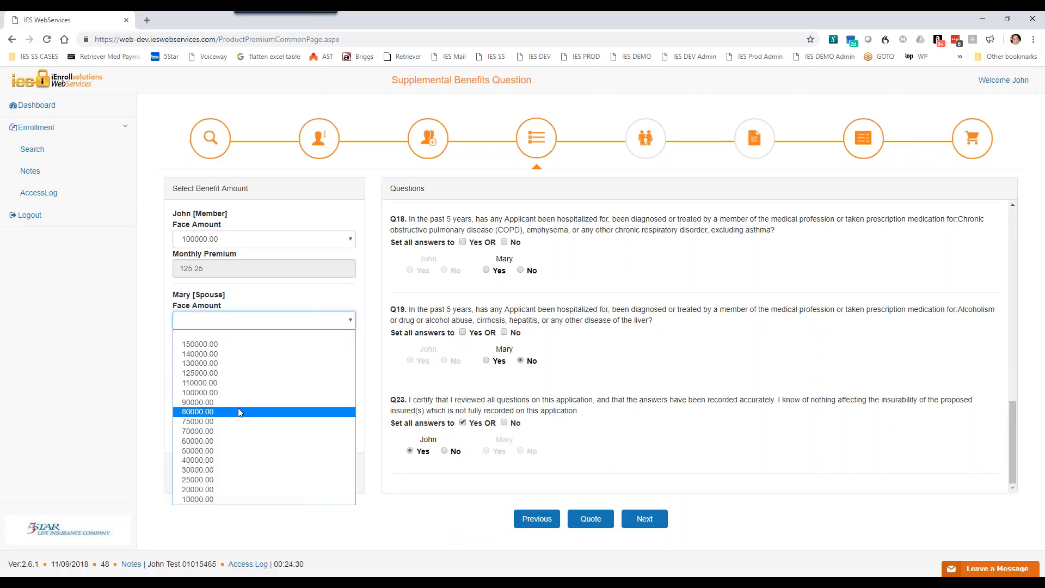
Step: Set the member's face amount to 60000.00 and the spouse's face amount to 50000.00
click(339, 243)
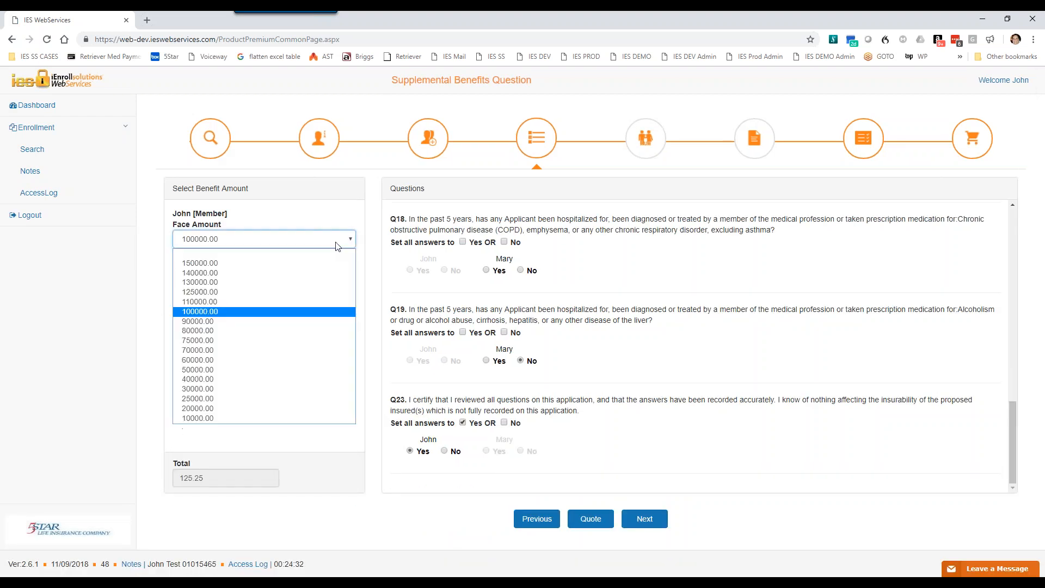
click(207, 361)
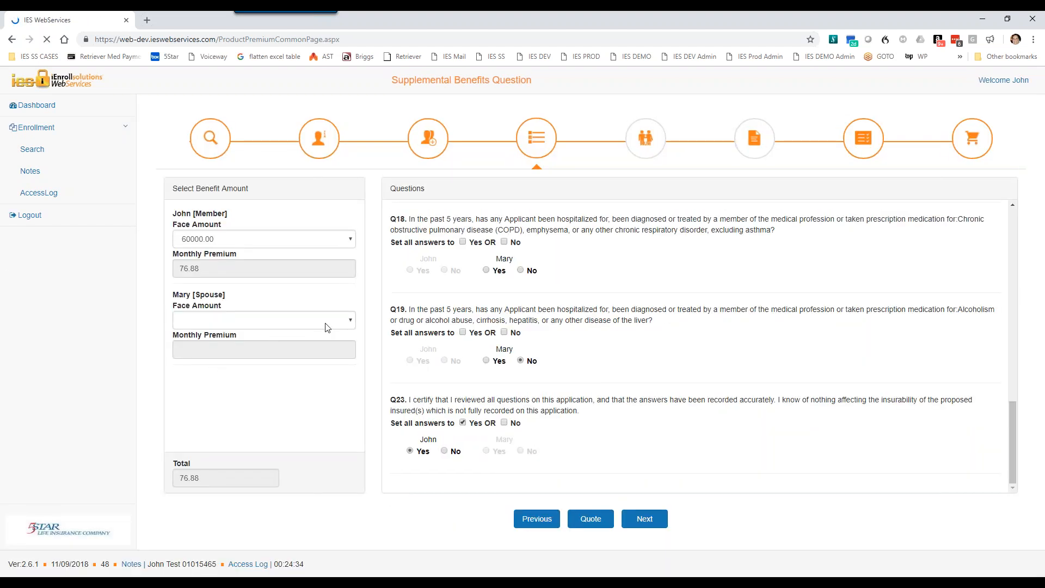
click(325, 324)
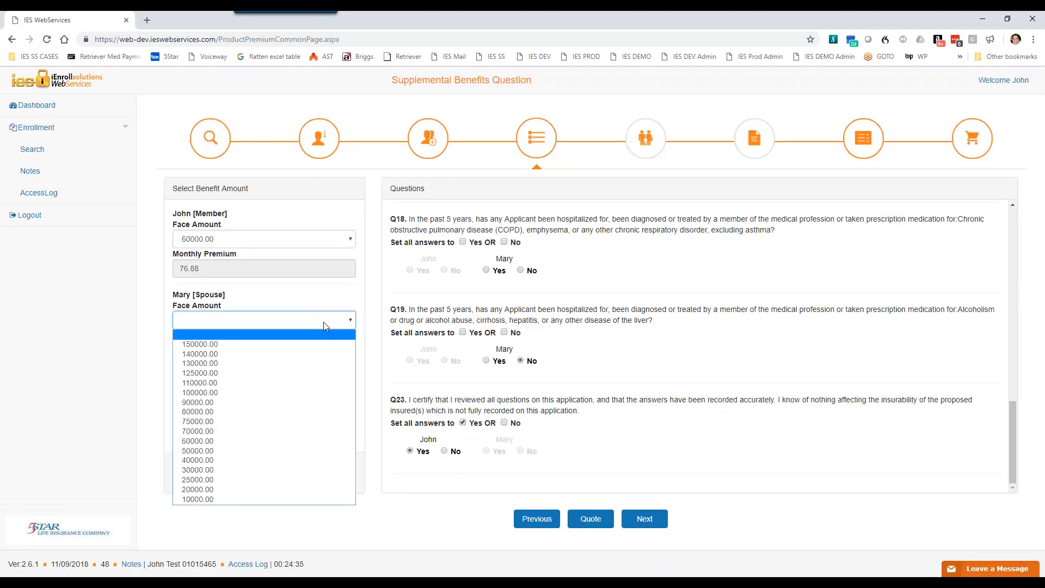
click(211, 451)
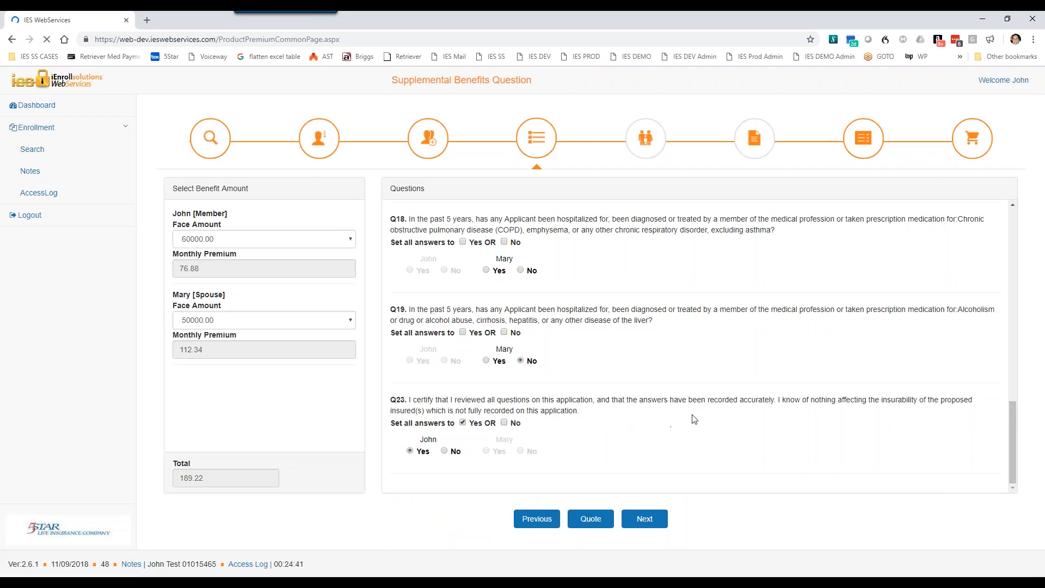
Step: Check the full list of health questions and the recorded member and spouse answers against the selected benefit amounts
scroll(705, 420, up, 12)
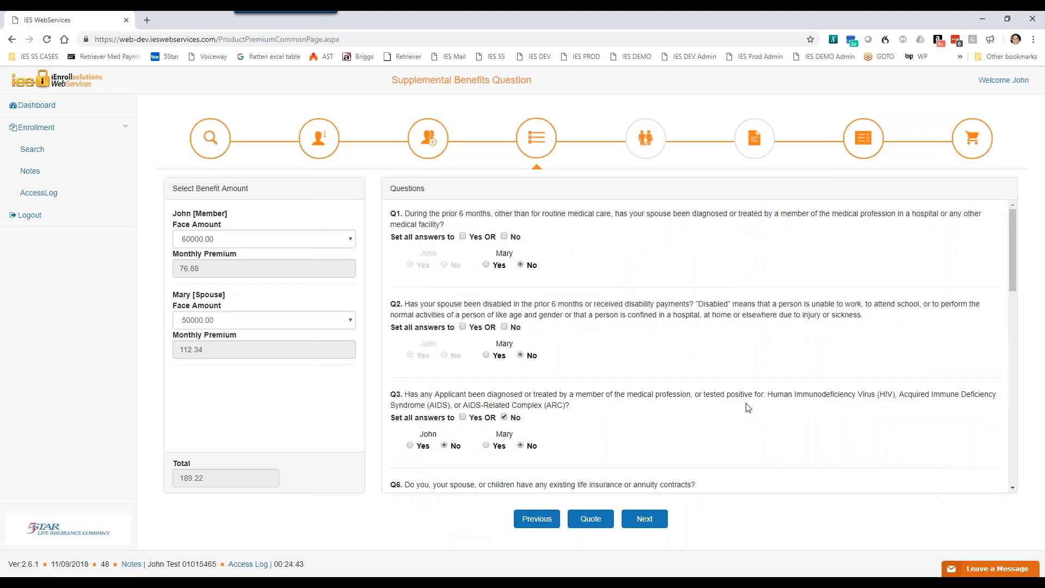
scroll(401, 244, down, 10)
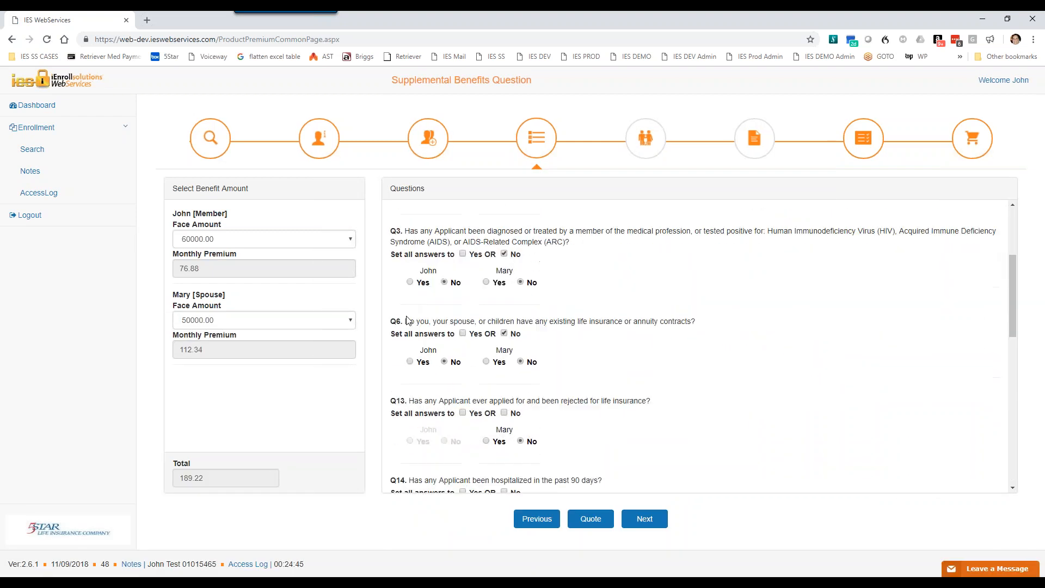
scroll(703, 345, down, 4)
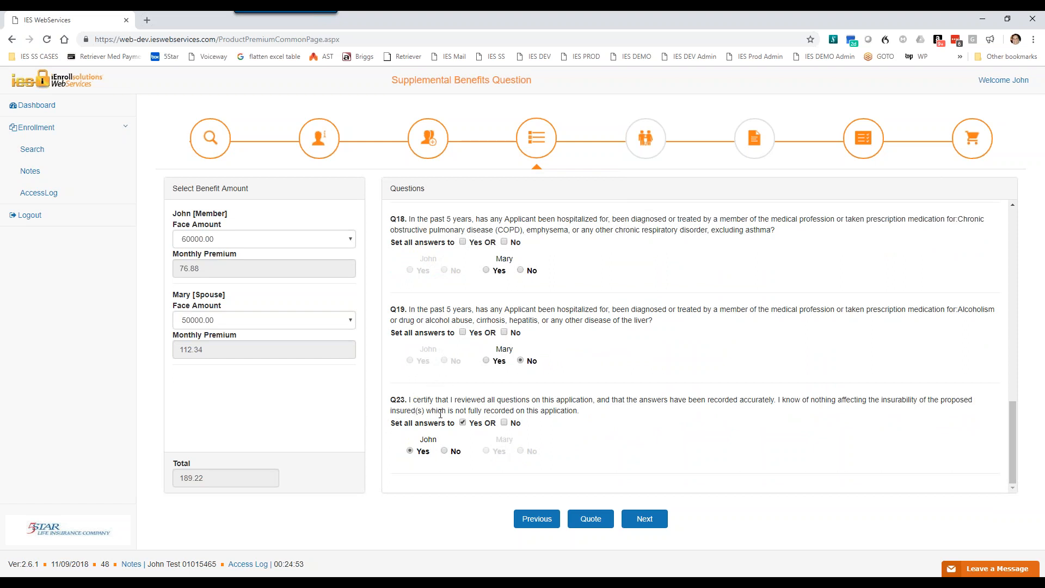
scroll(423, 380, up, 5)
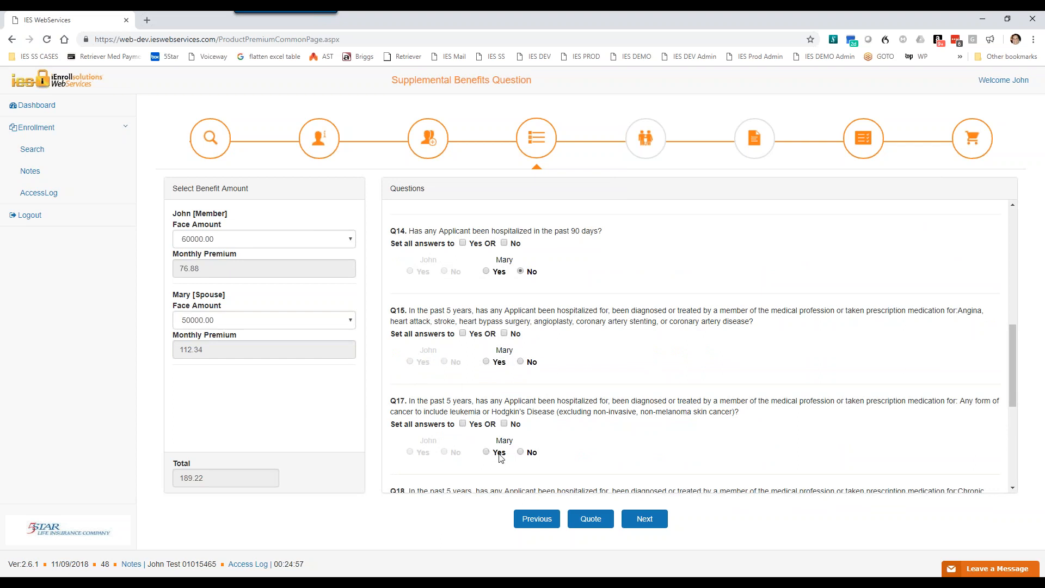
scroll(514, 457, up, 10)
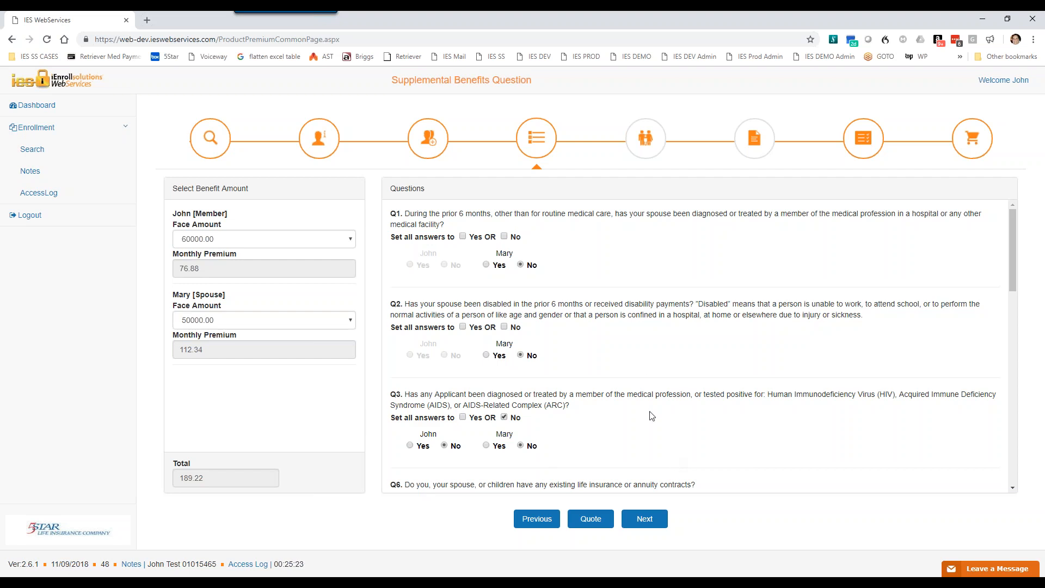
scroll(636, 381, down, 15)
scroll(639, 428, down, 2)
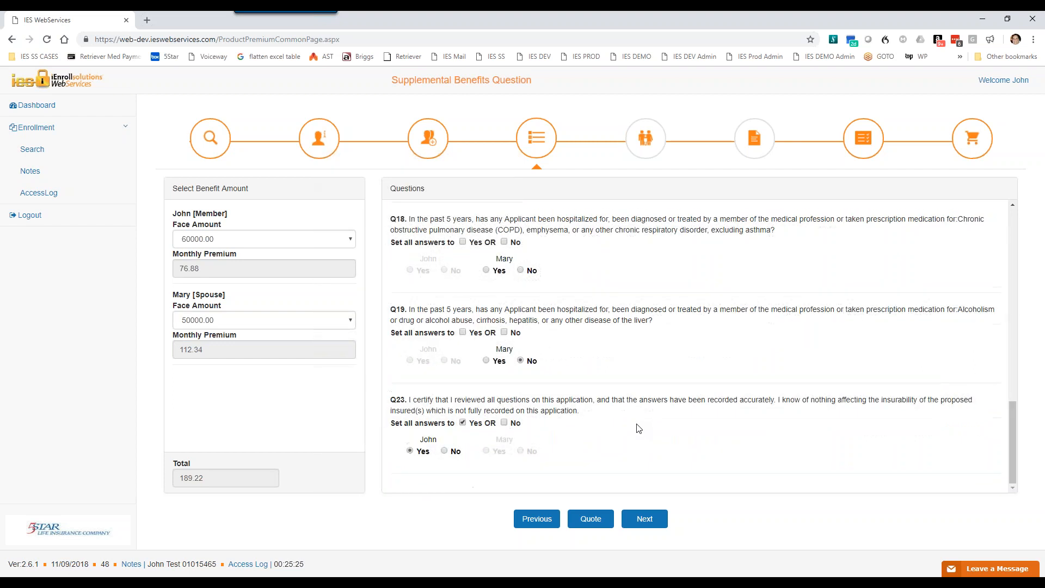
scroll(639, 430, up, 18)
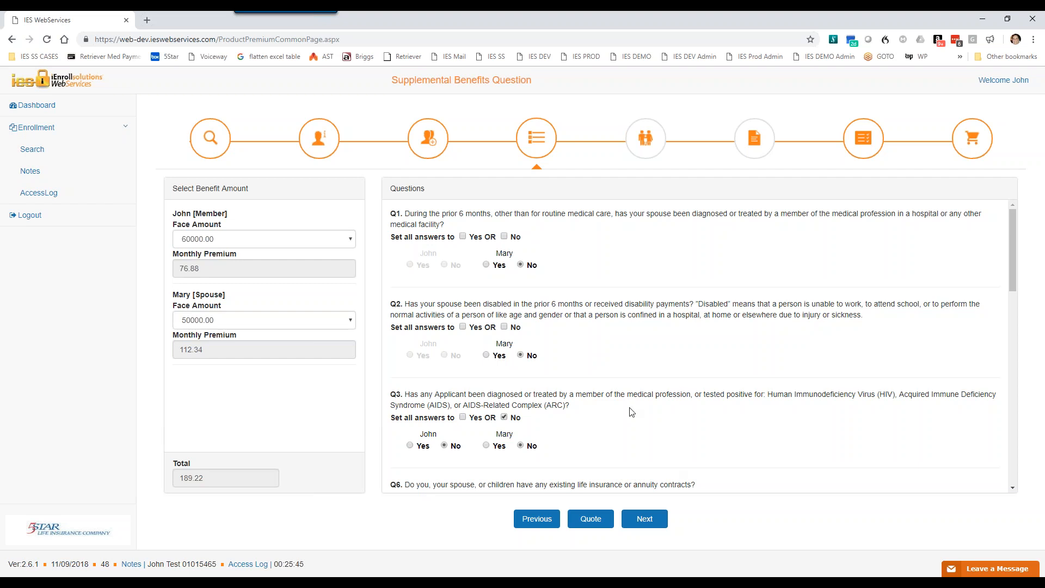
Step: Review the health questions down to the Q23 certification and try to continue to the beneficiary page
scroll(609, 392, down, 9)
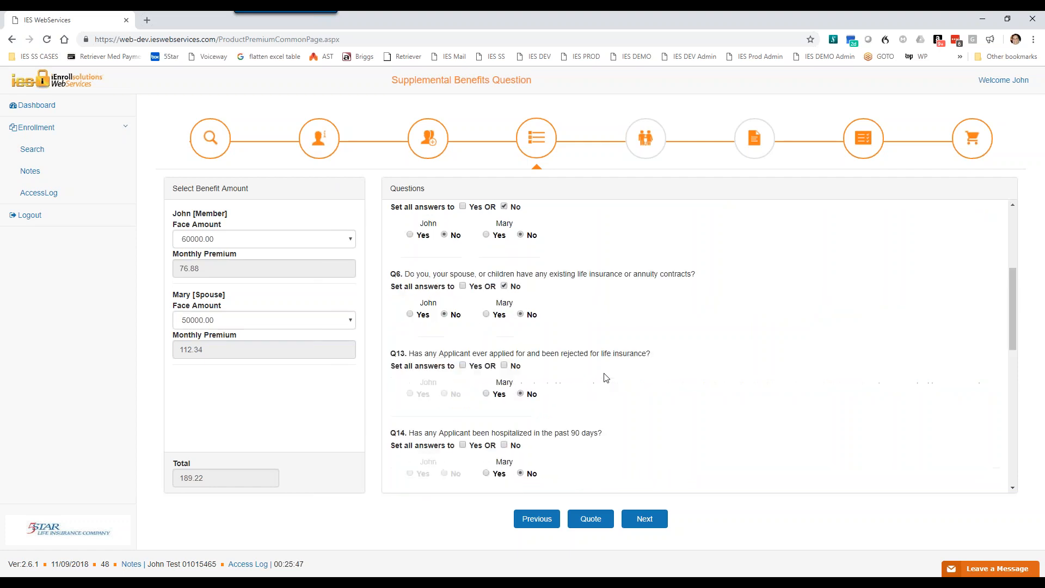
scroll(609, 387, down, 4)
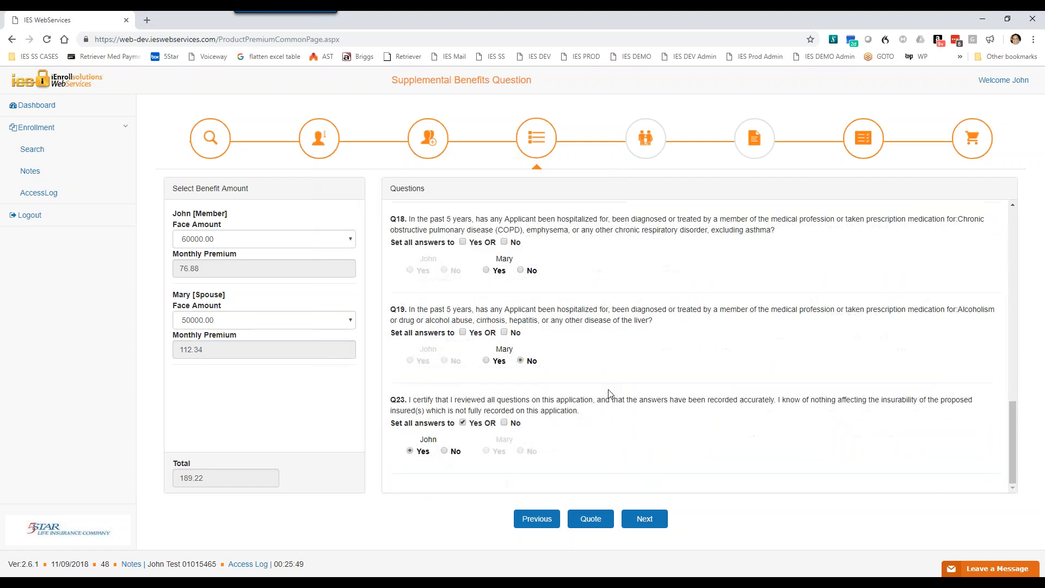
scroll(631, 420, up, 10)
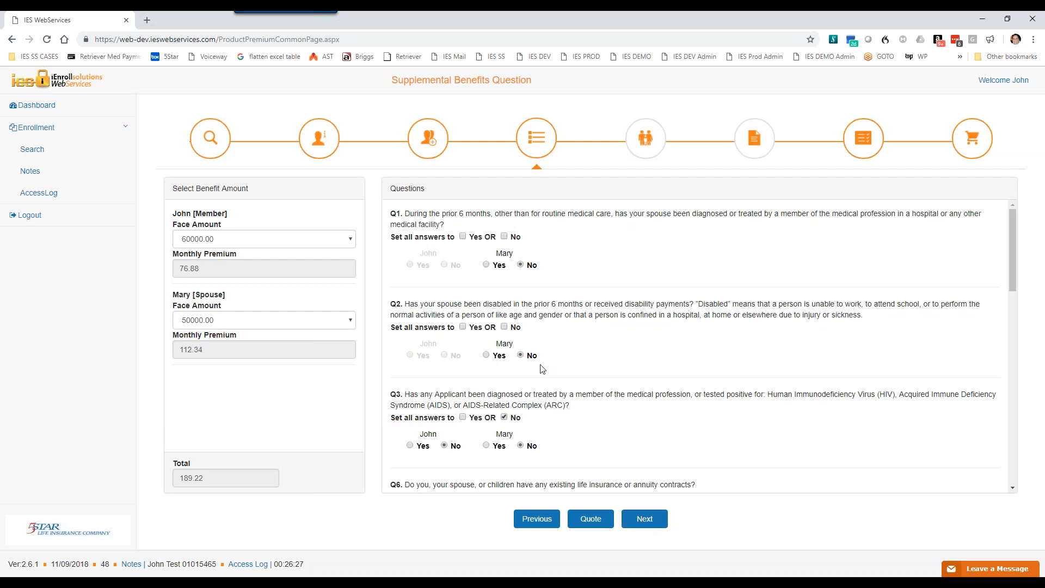
click(645, 518)
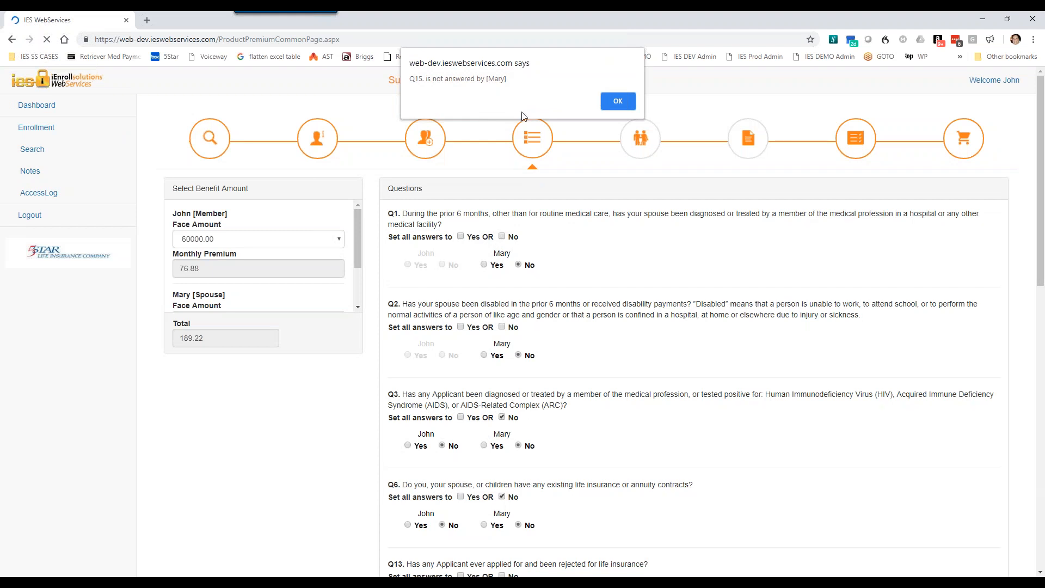
click(618, 103)
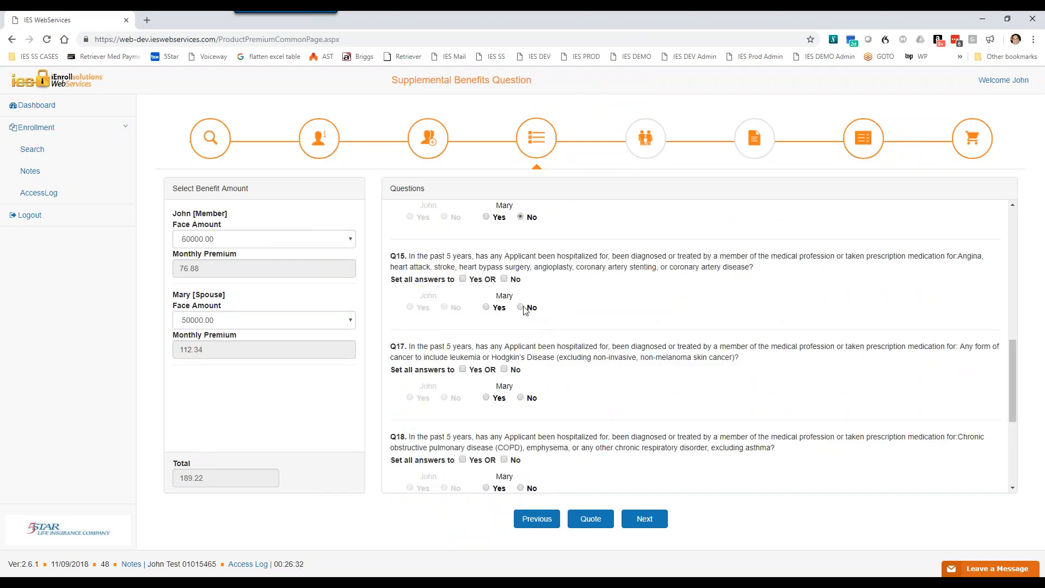
Step: Answer Q15 and Q18 with No for the spouse and try again to continue to the beneficiary page
click(521, 307)
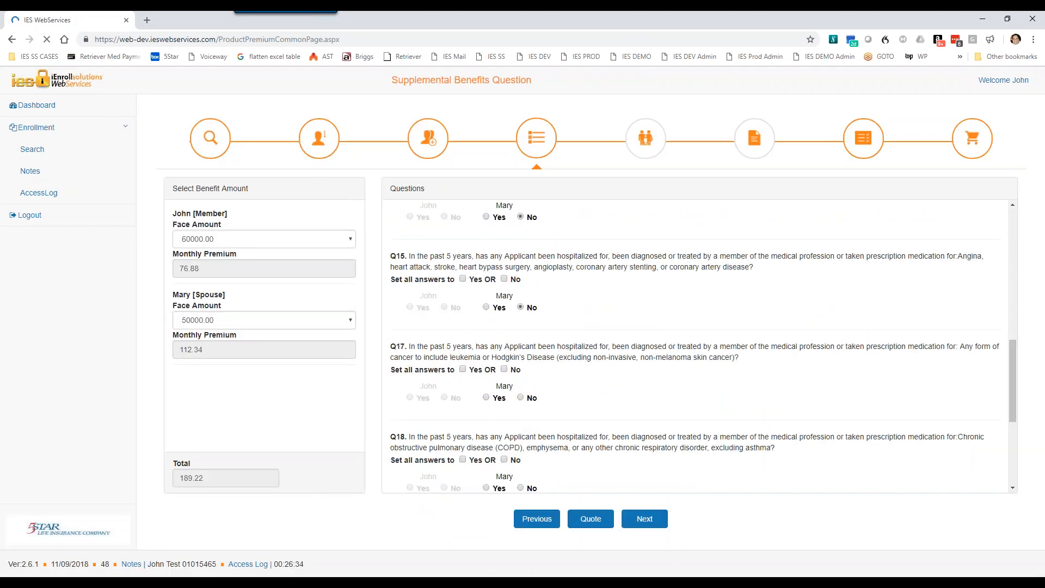
scroll(550, 442, down, 4)
scroll(552, 426, up, 1)
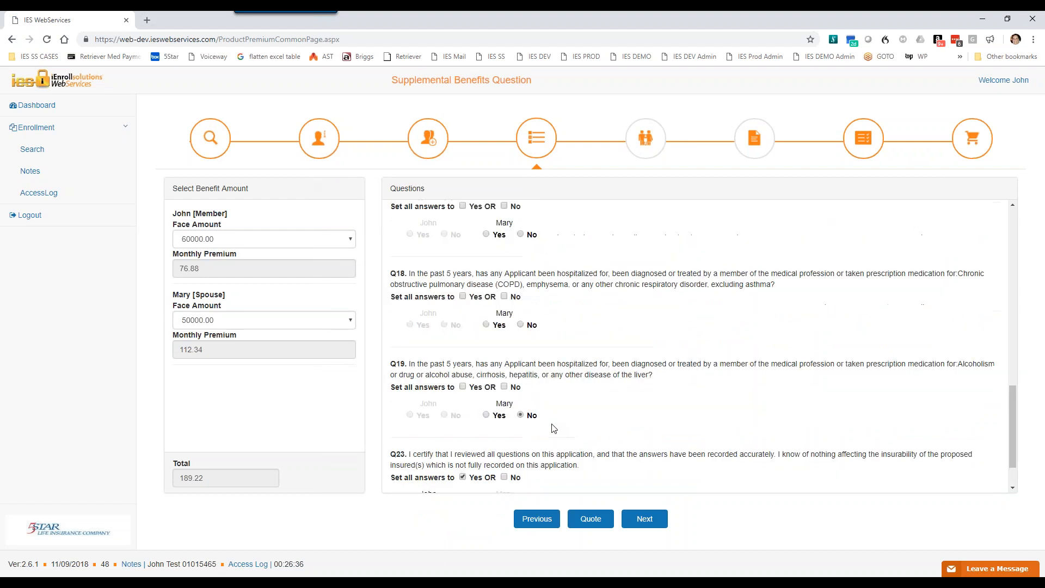
click(521, 325)
click(643, 520)
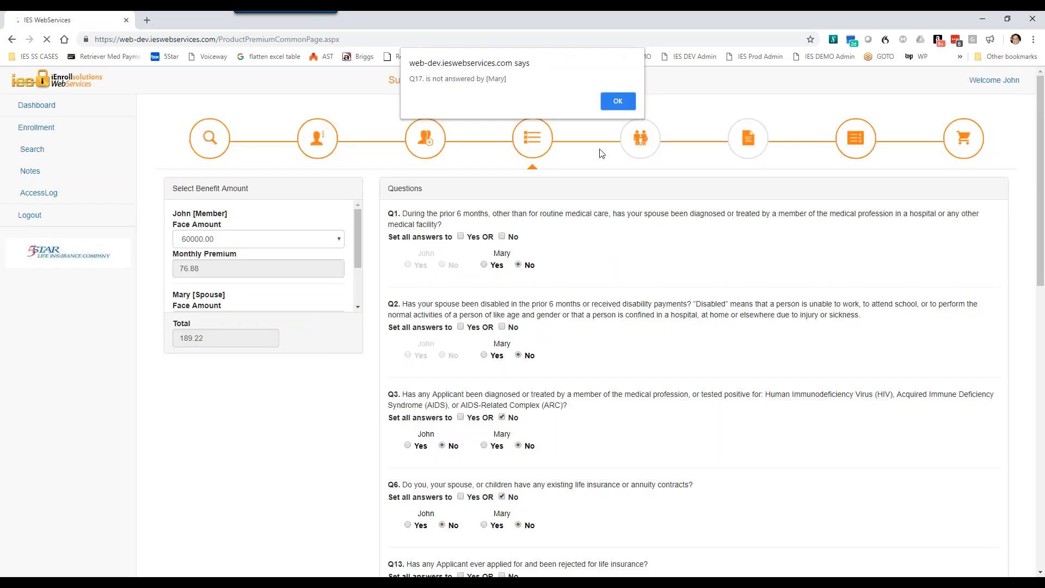
click(614, 100)
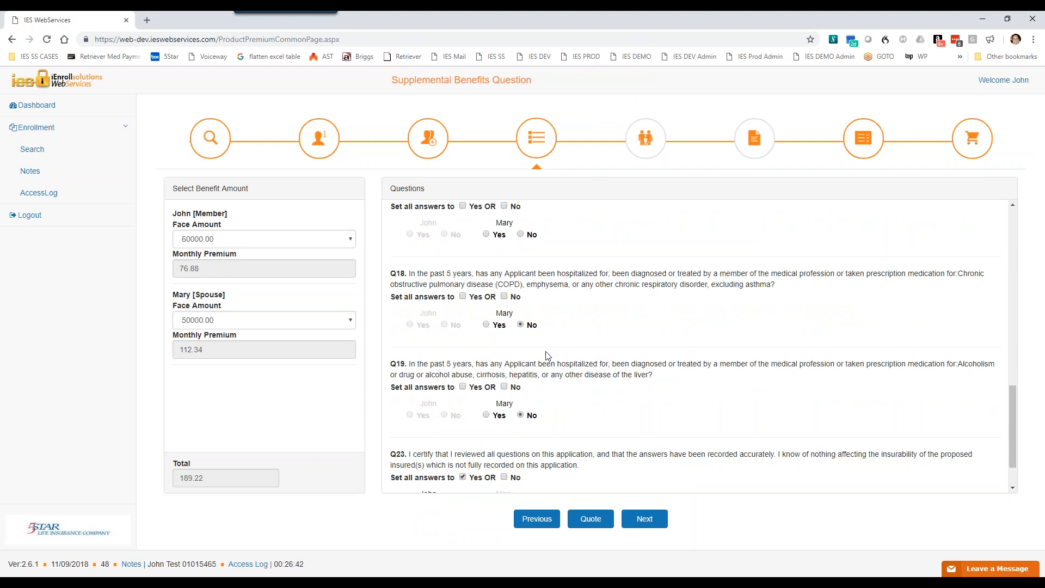
Step: Answer Q17 with No for the spouse, recheck the questionnaire, and continue to the beneficiary page
scroll(552, 355, up, 1)
click(521, 287)
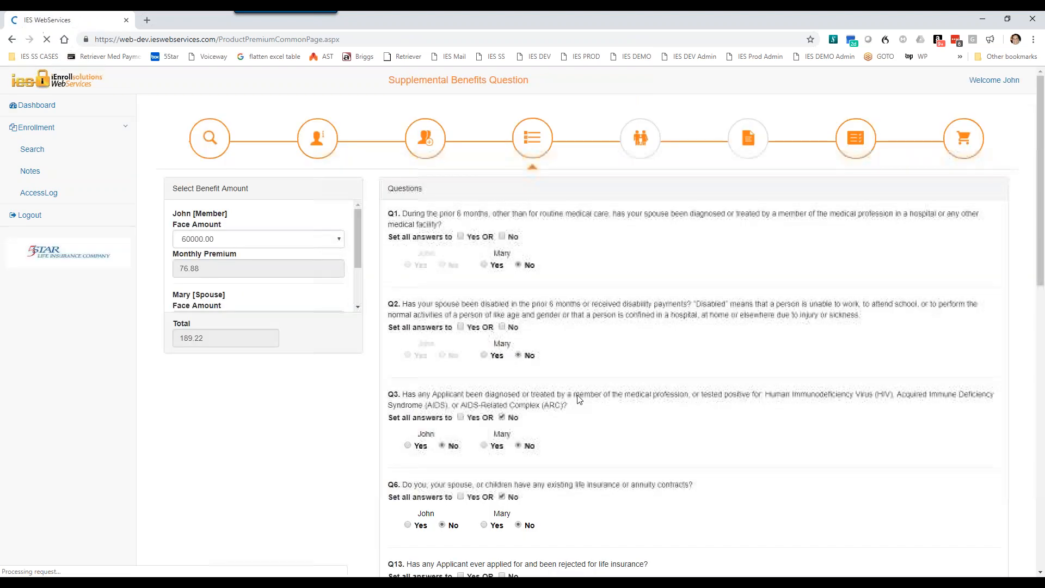
scroll(612, 389, down, 2)
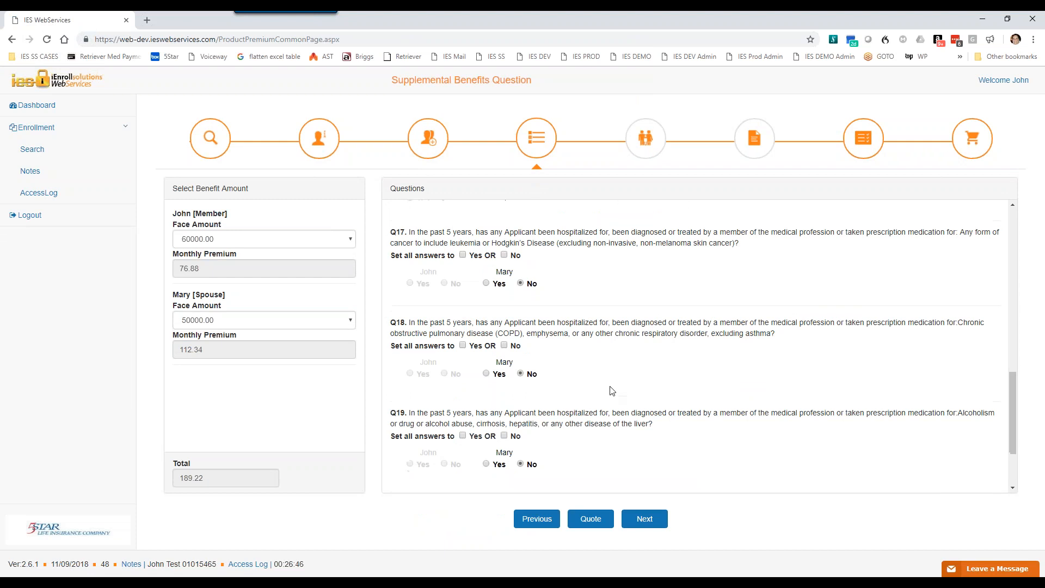
scroll(543, 381, up, 5)
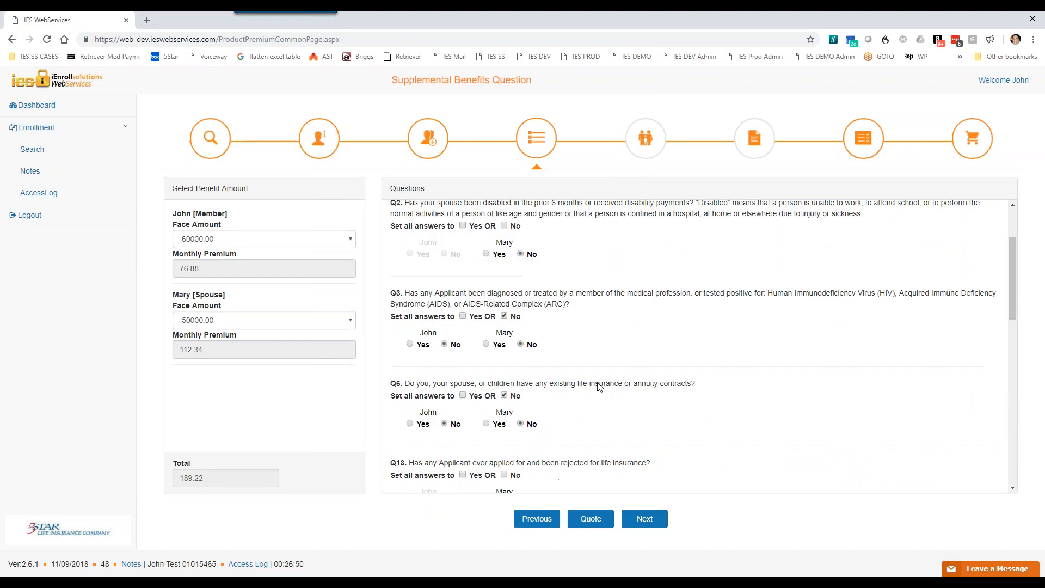
scroll(599, 387, down, 4)
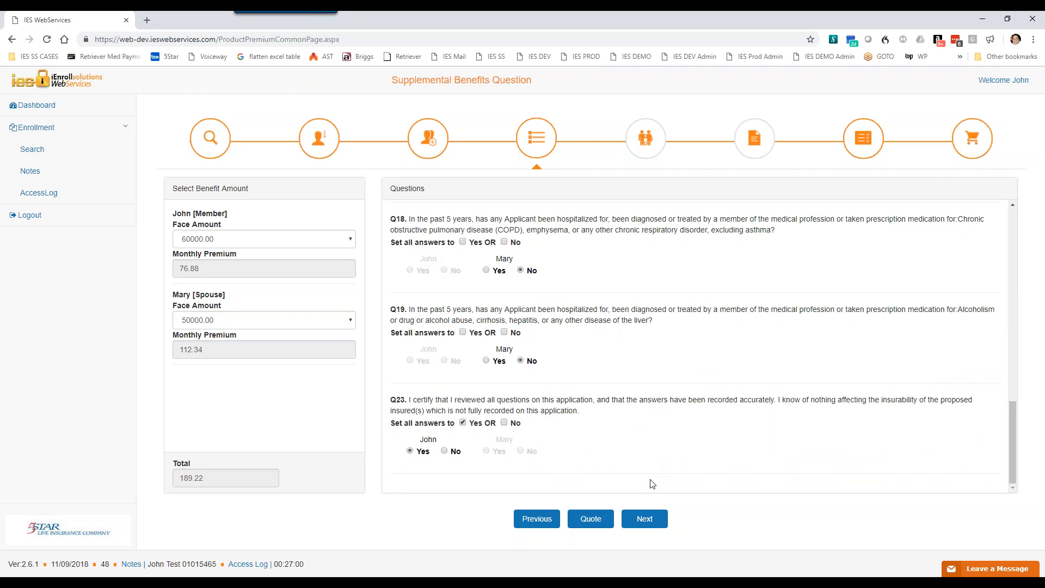
click(647, 519)
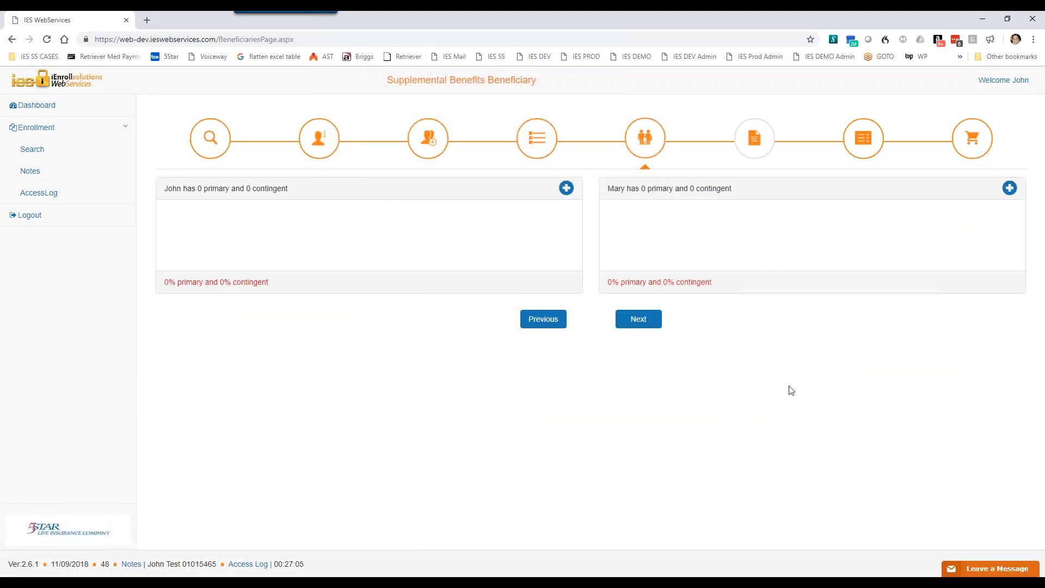
Step: Add the member's estate as the member's primary beneficiary at 100 % and save it
click(566, 188)
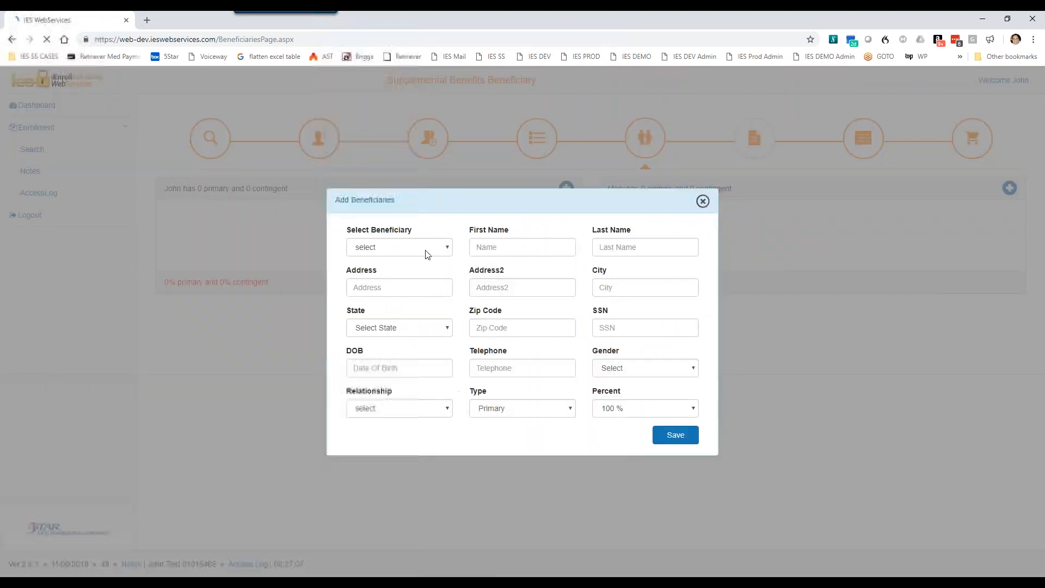
click(422, 256)
click(394, 270)
click(676, 434)
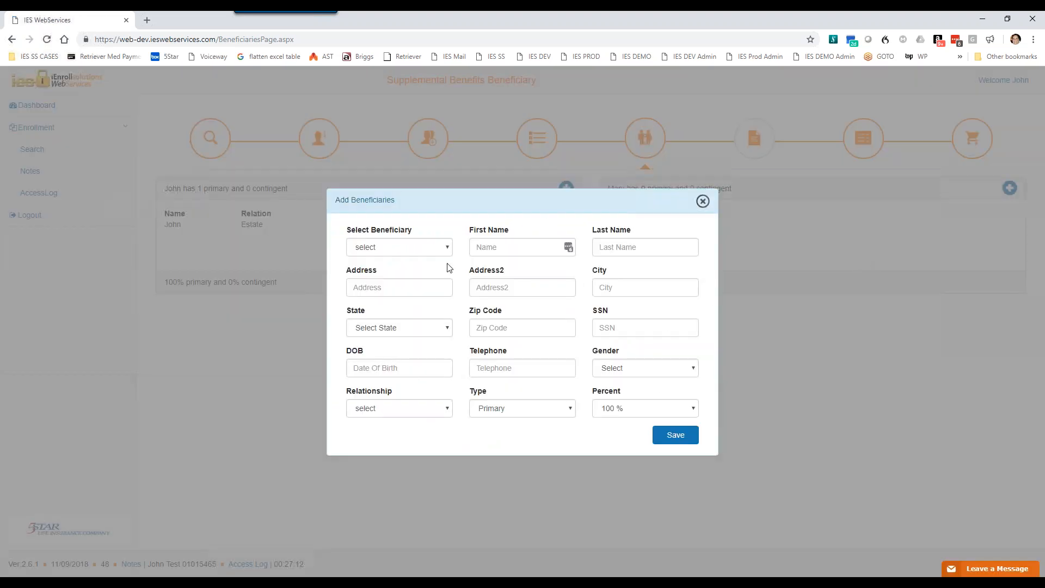
Step: Add the member as the spouse's primary beneficiary at 100 % and save it
click(438, 252)
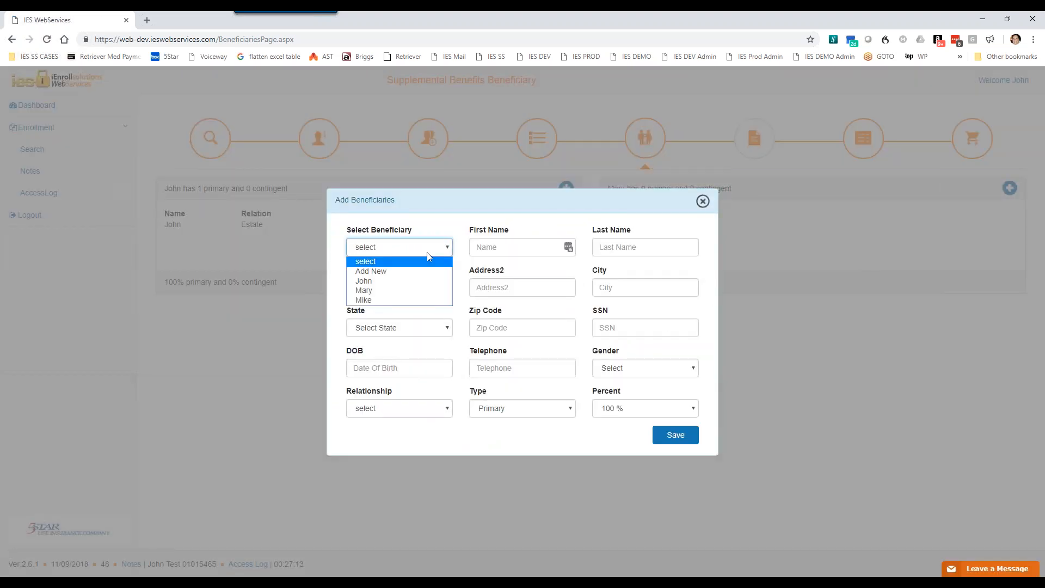
click(378, 282)
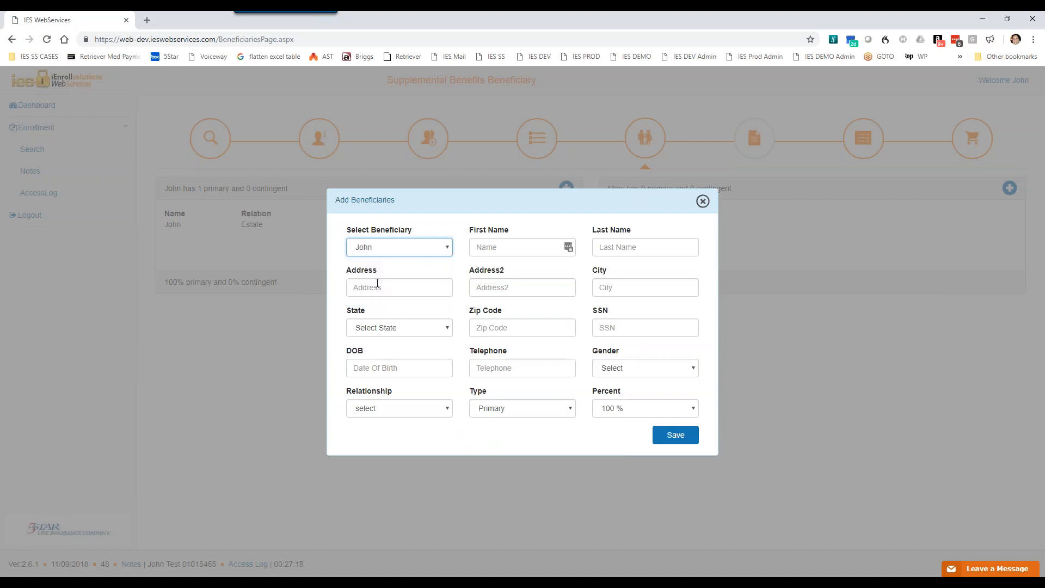
click(675, 442)
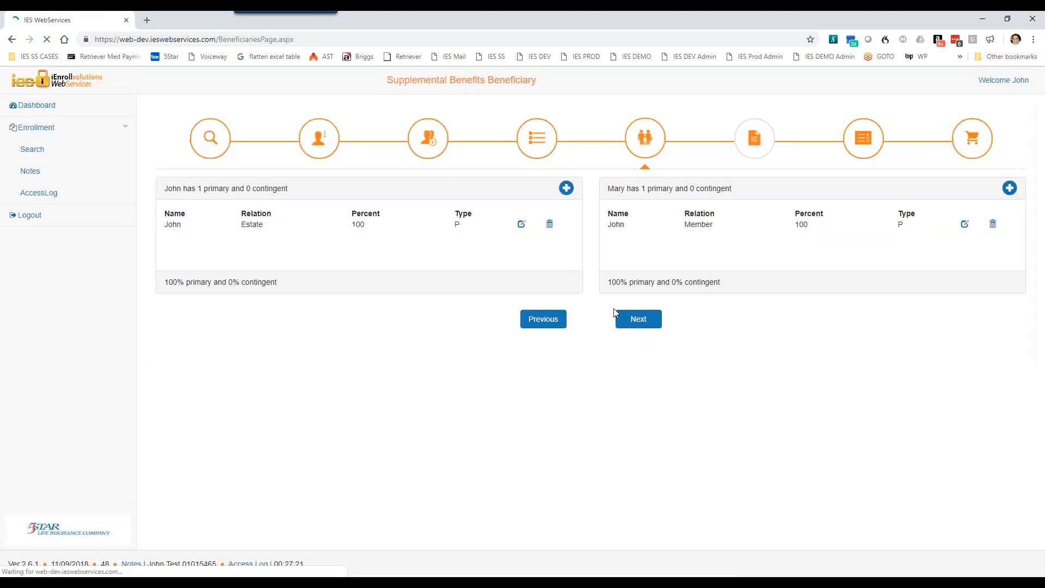
Step: Return from the beneficiary page to the benefit amounts and health questions
click(544, 321)
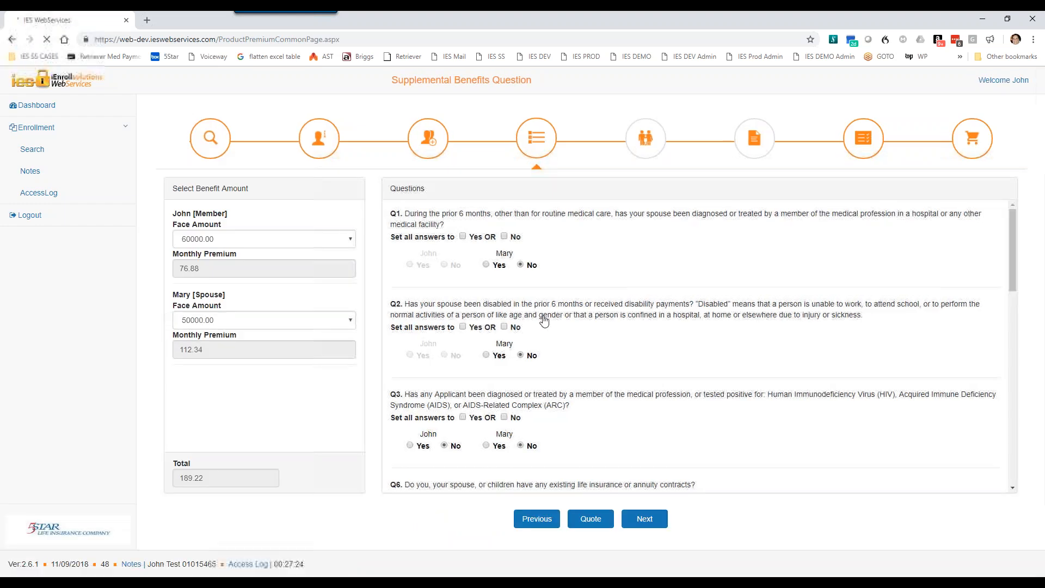
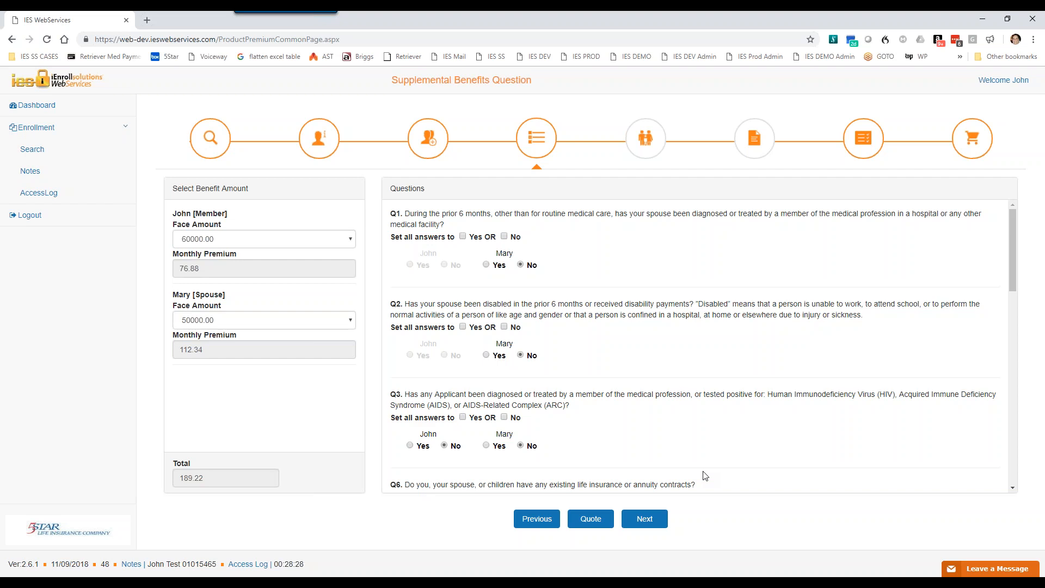
Step: Save the Family Protection Plan as a quote and highlight its status in the product list
click(591, 520)
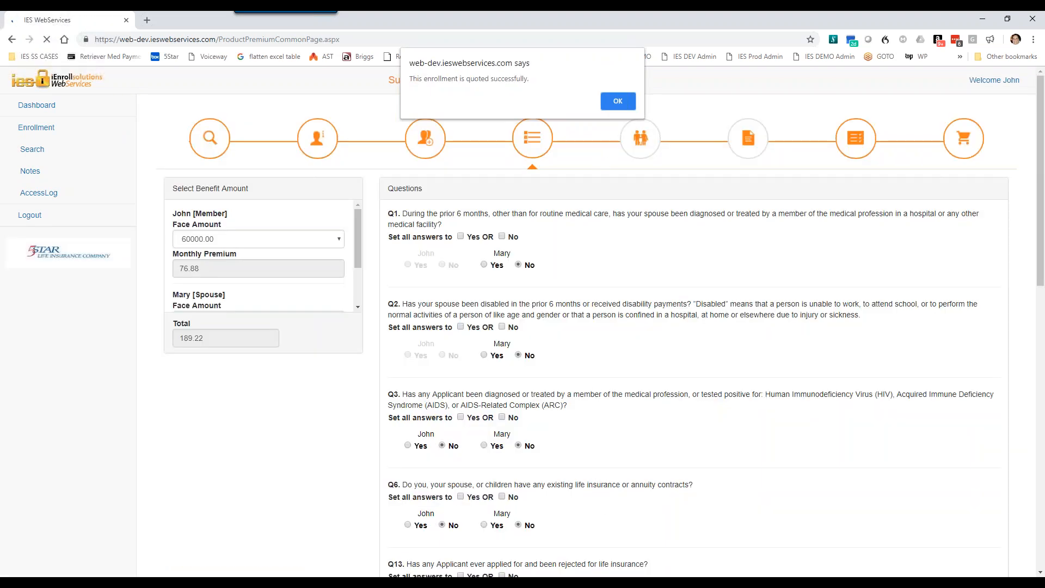
click(616, 102)
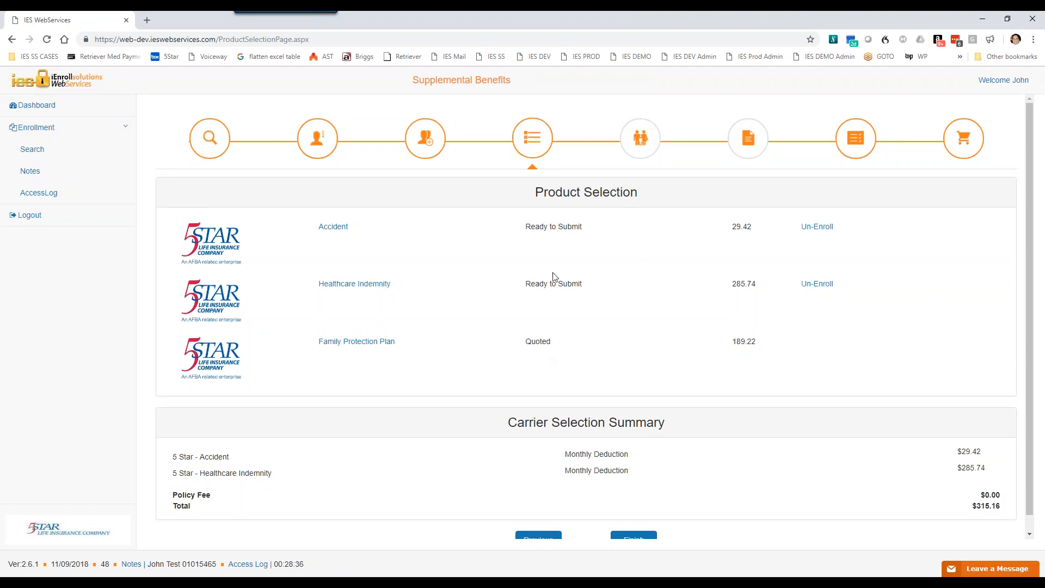
drag(551, 342, 526, 344)
Step: Reopen the Family Protection Plan and continue through its benefit amounts, questions and beneficiaries to the disclaimer
click(382, 344)
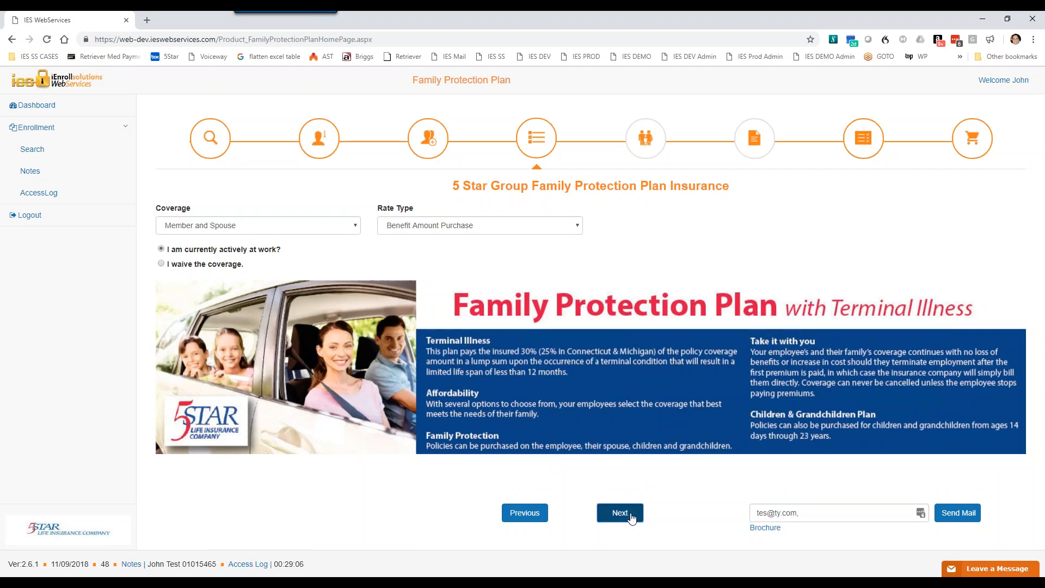
click(620, 514)
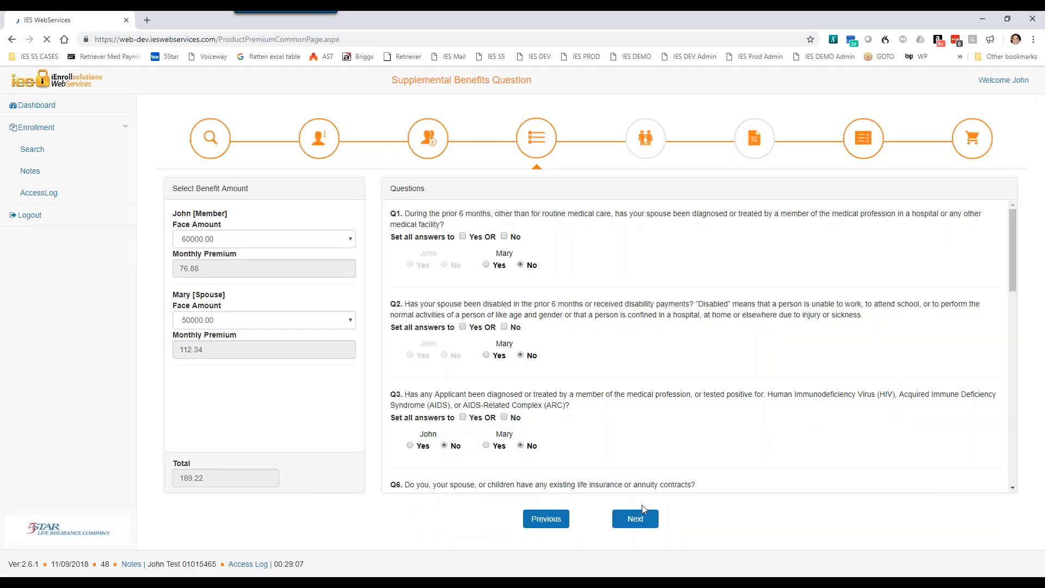
click(648, 518)
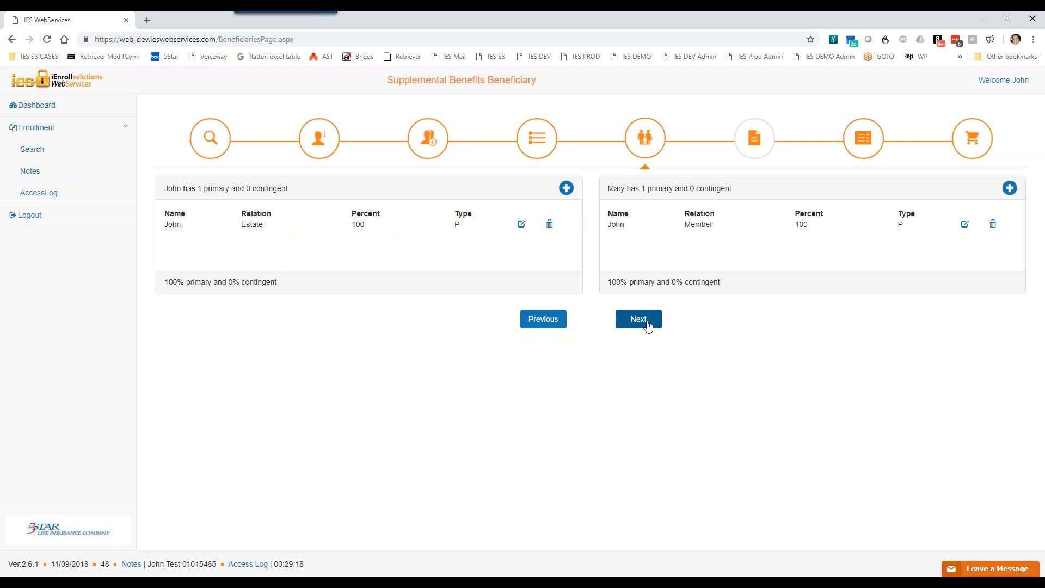
click(648, 325)
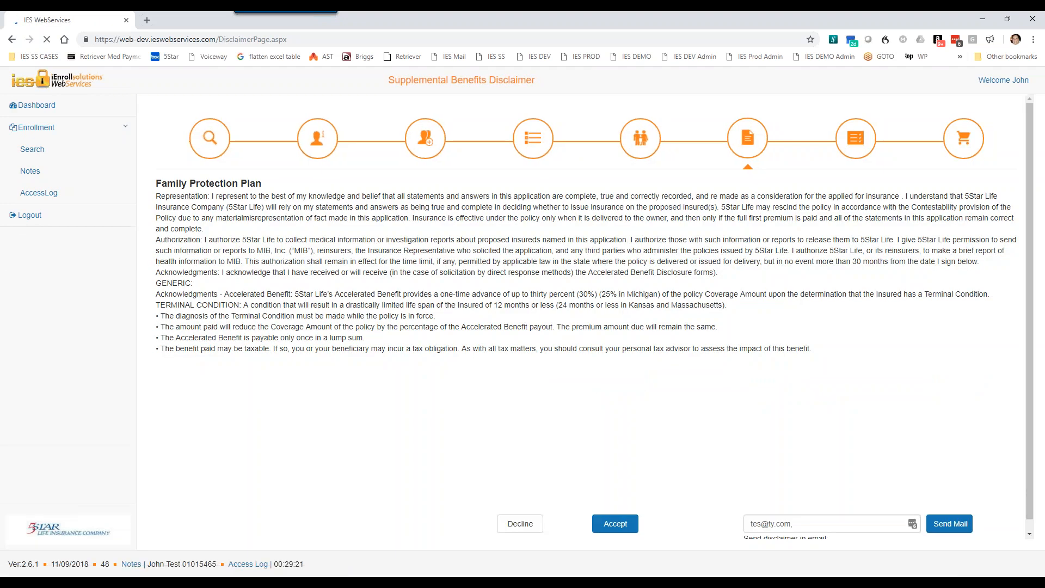
Step: Read through the Family Protection Plan disclaimer to its end and accept it
scroll(832, 386, up, 1)
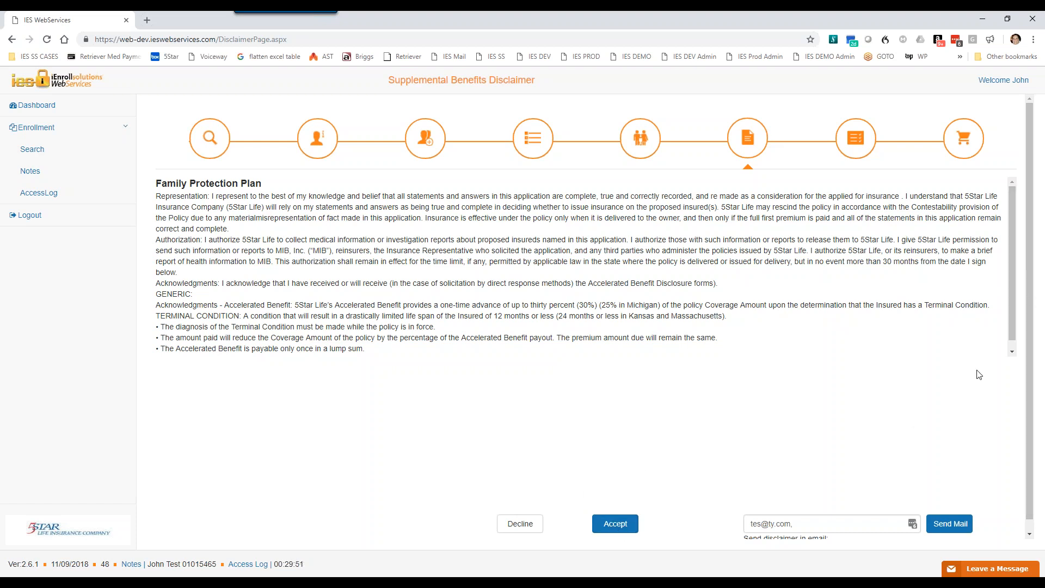
scroll(1012, 279, down, 1)
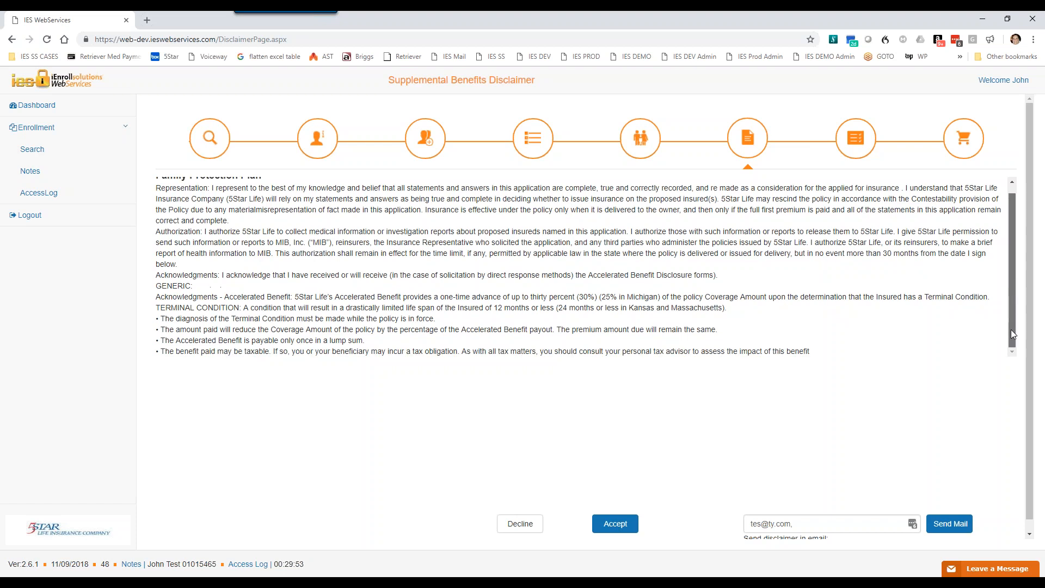
scroll(1027, 411, down, 1)
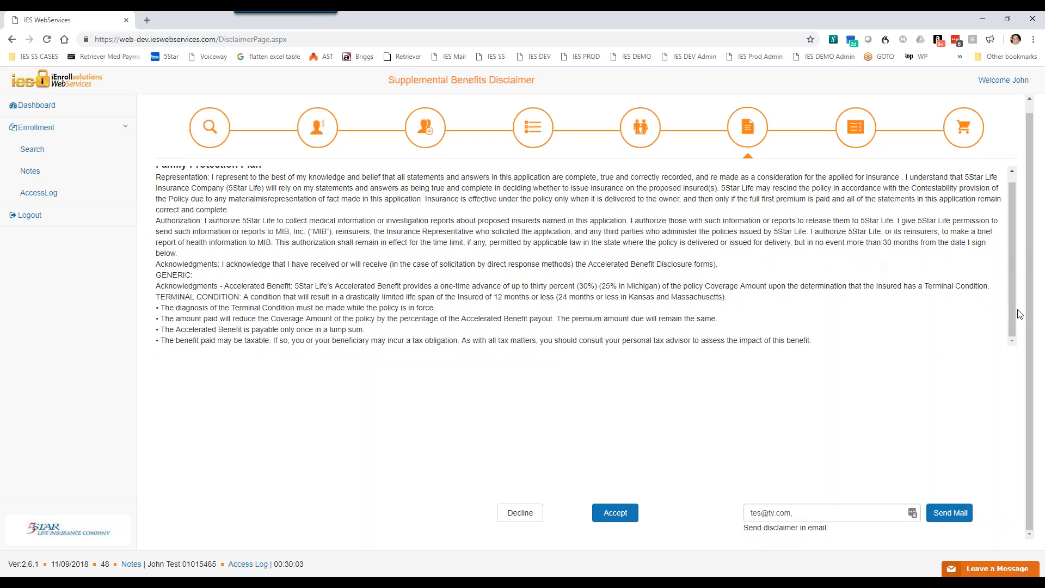
drag(1011, 257, 1019, 334)
click(618, 516)
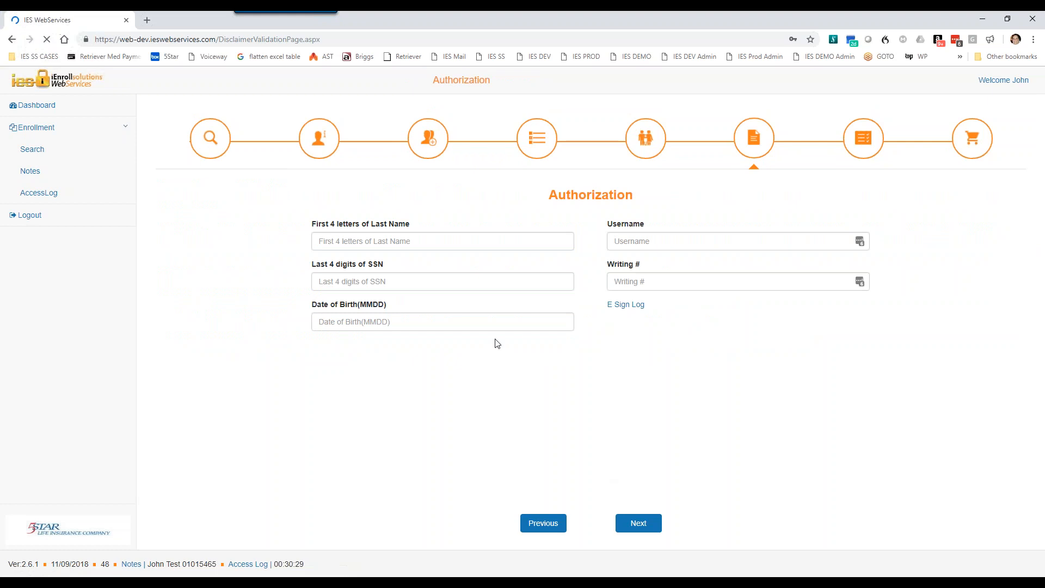
Step: Fill in the member's authorization with the first four letters of the last name, last four SSN digits and birth month and day
click(378, 240)
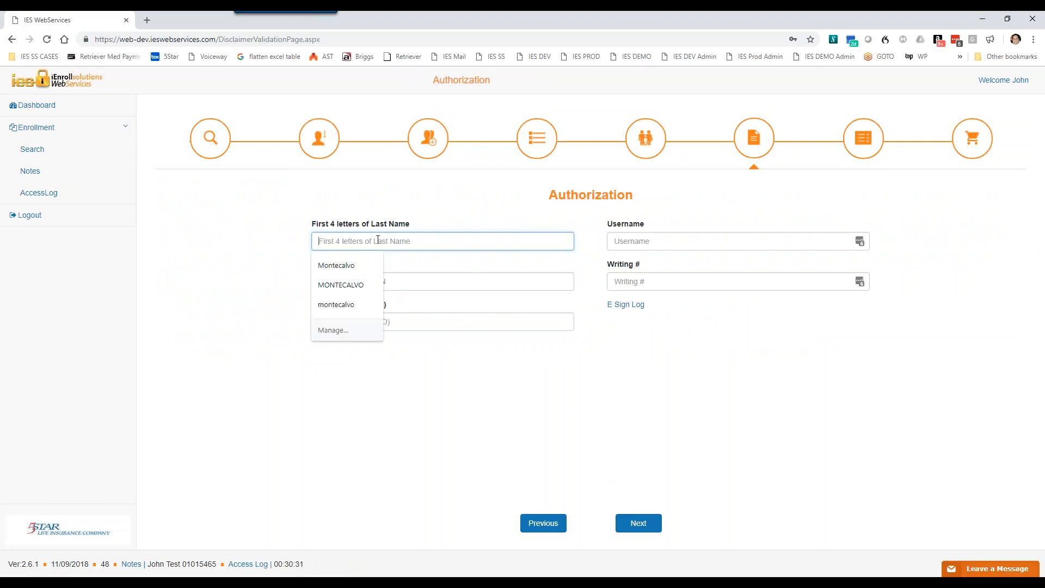
text(test)
key(Tab)
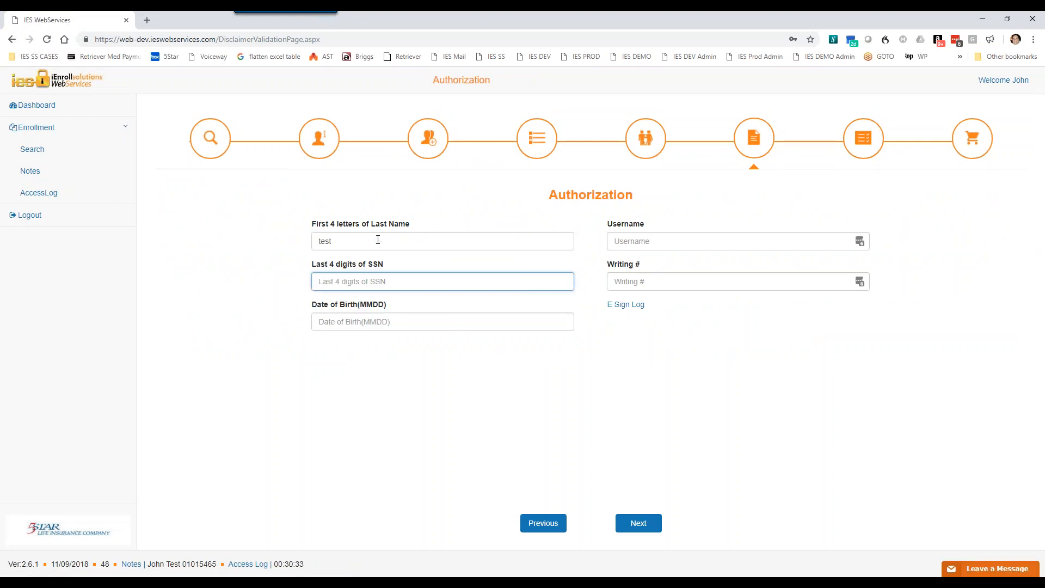
text(5465)
key(Tab)
text(0101)
key(Tab)
Step: Enter the agent's username and writing number, submit the authorization, and decline updating the saved browser password
text(johnagent)
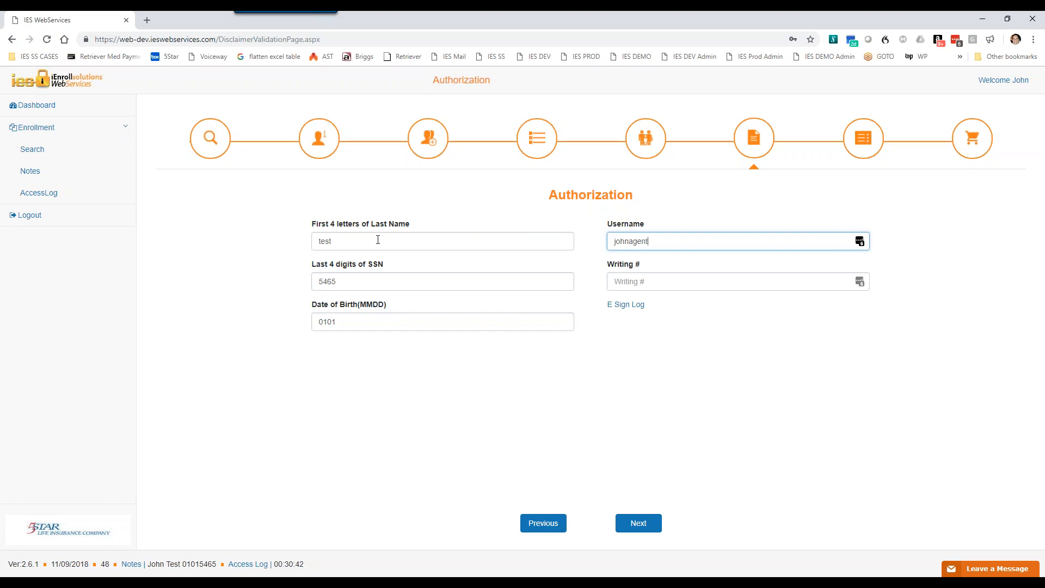
key(Tab)
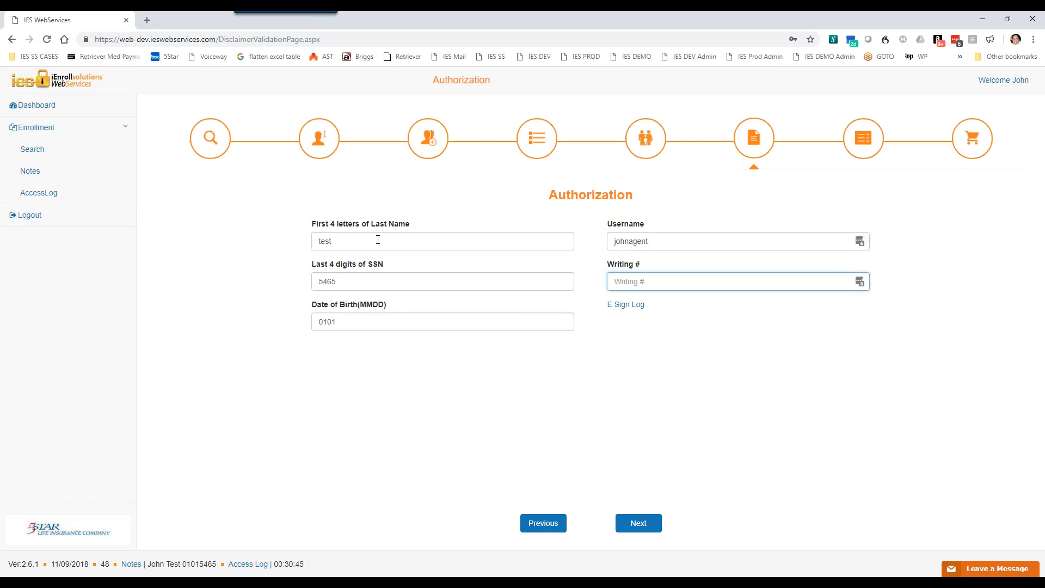
text(•••••)
click(643, 525)
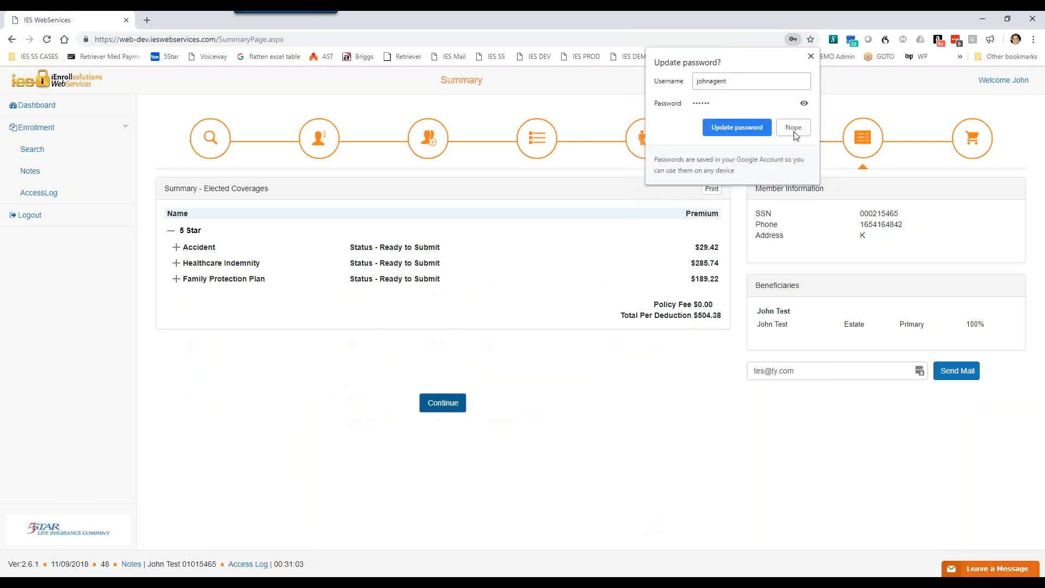
click(793, 131)
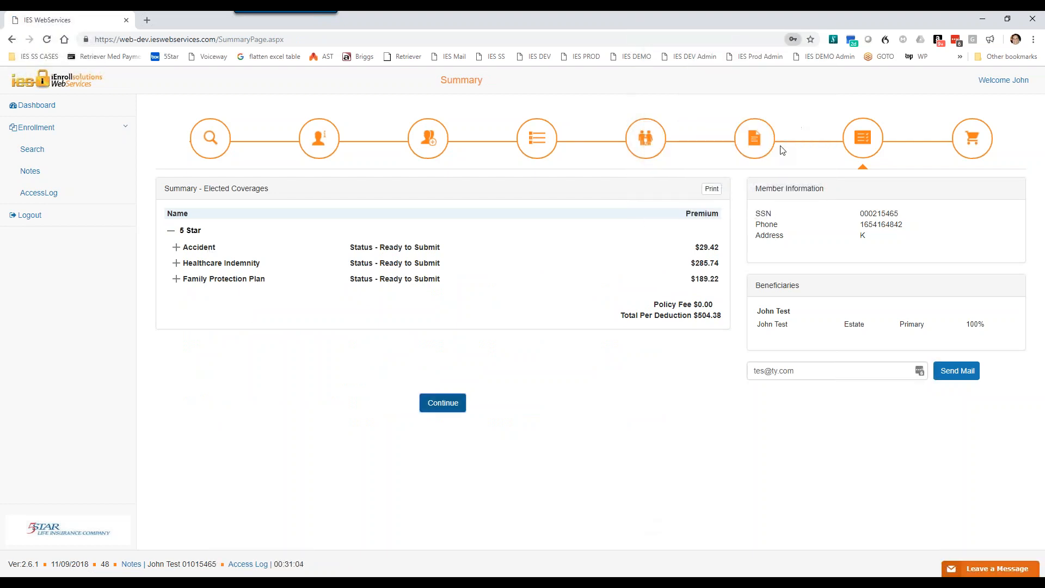
Step: Expand the Accident, Healthcare Indemnity and Family Protection Plan details in the summary and highlight the session timer
click(176, 249)
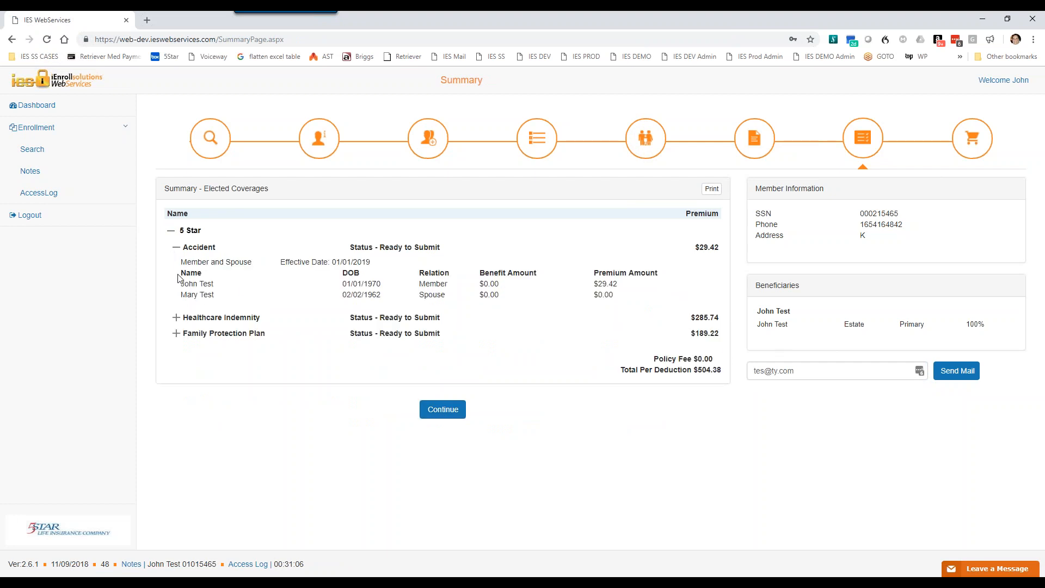
click(177, 318)
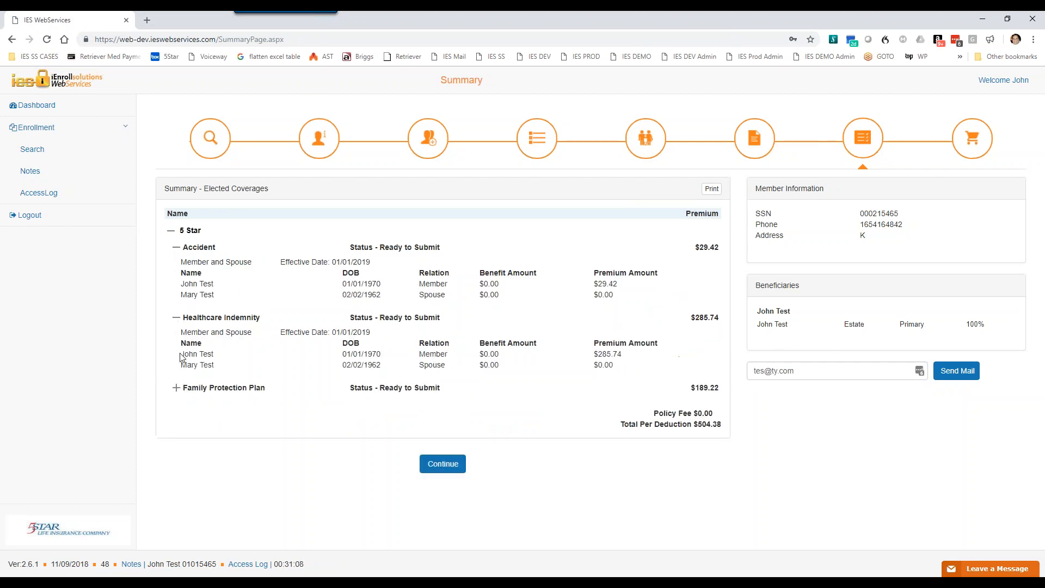
click(177, 389)
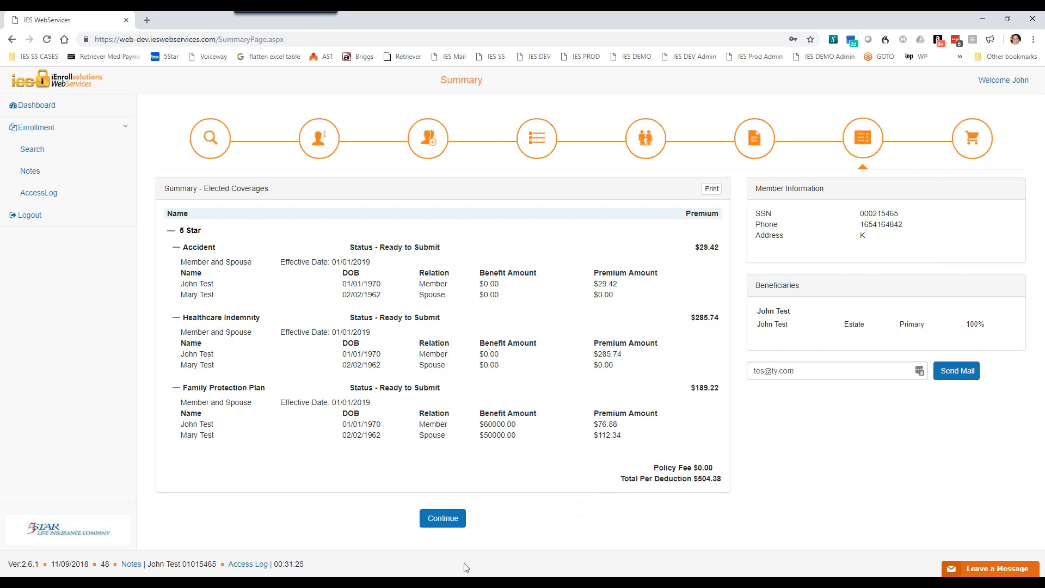
drag(274, 565, 307, 569)
drag(275, 564, 304, 561)
Step: Open the printable benefit statement from the summary, review it to the end, and close it
click(713, 190)
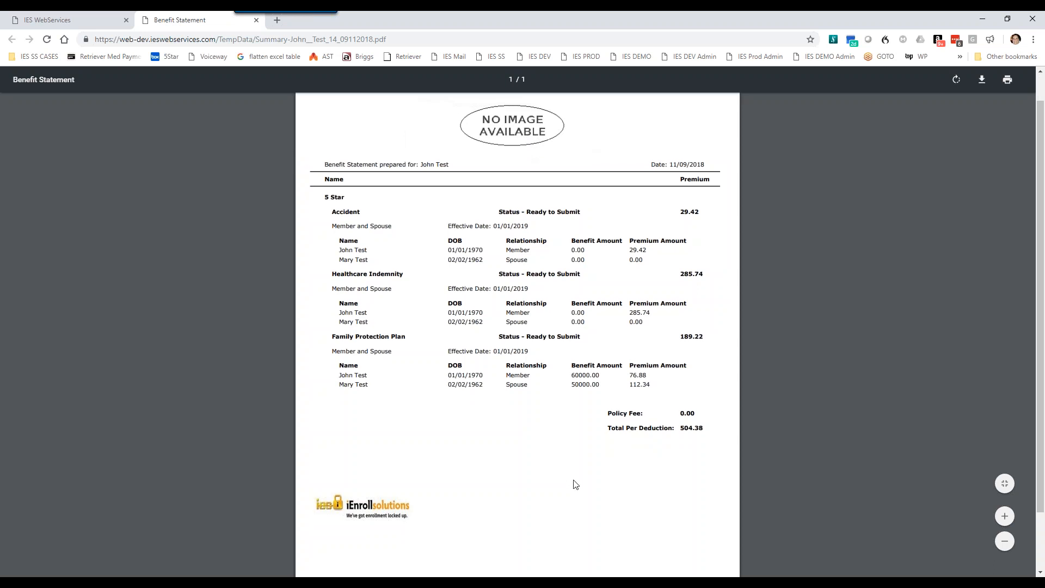
scroll(576, 484, down, 2)
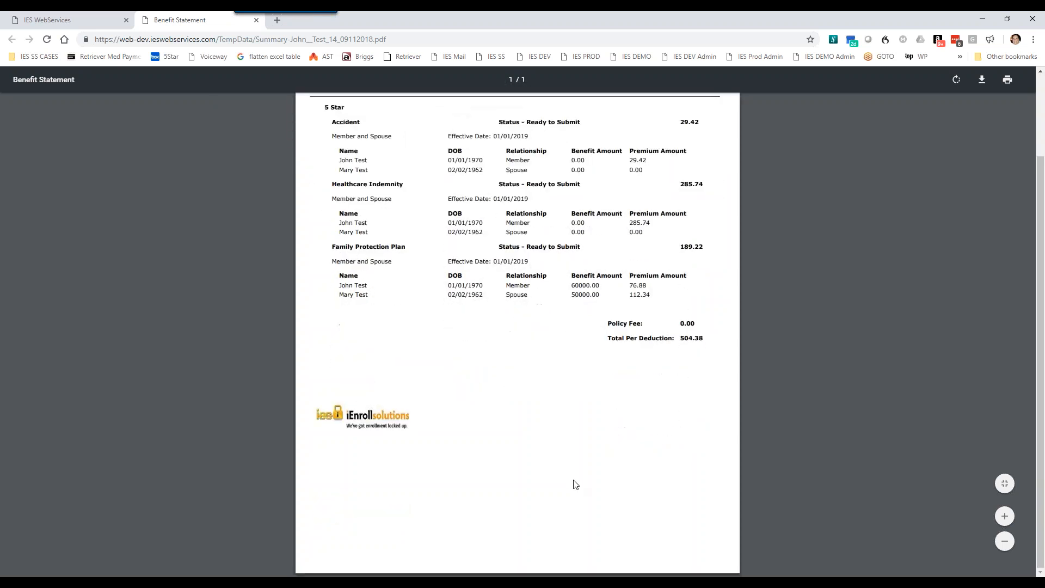
scroll(571, 483, up, 2)
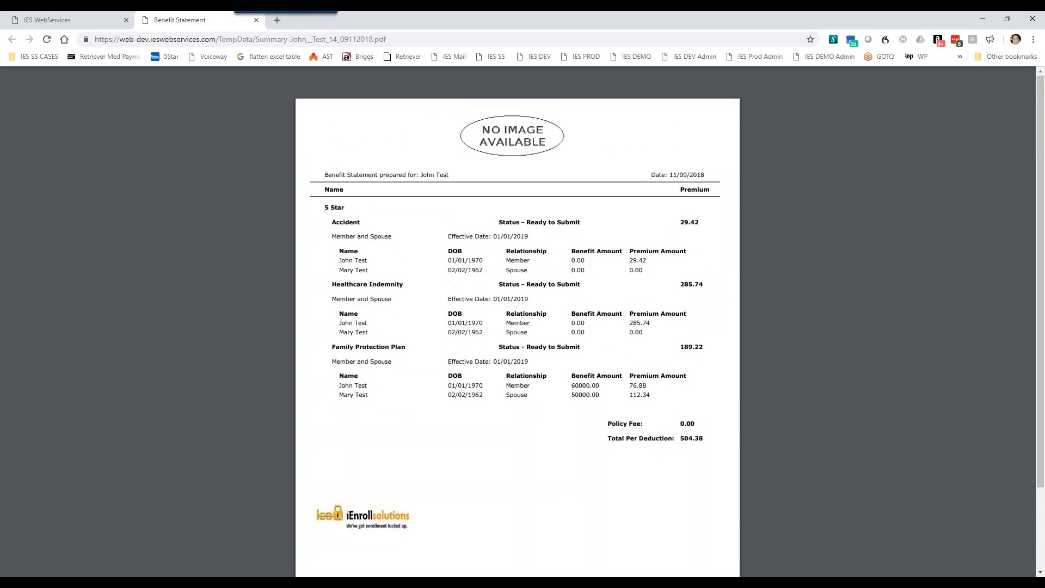
click(257, 20)
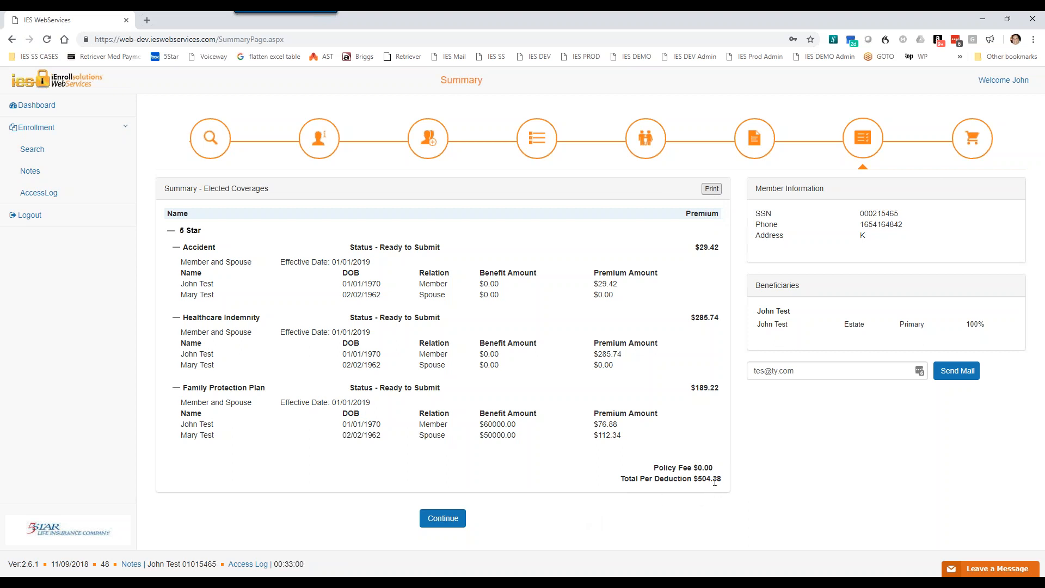
Step: Continue from the summary to the product selection and review the three plans' statuses, un-enroll options and carrier deductions
click(445, 521)
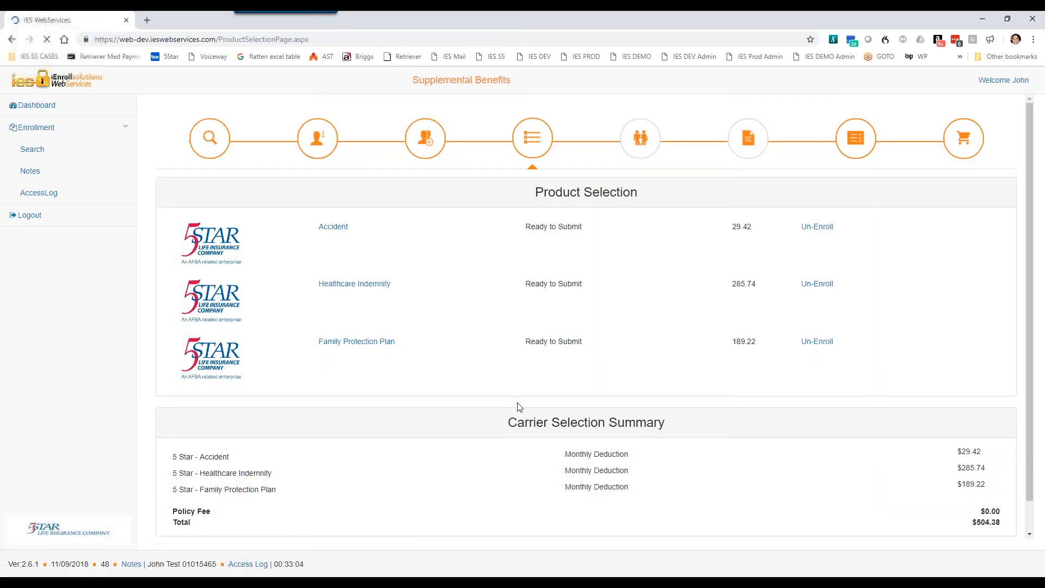
scroll(595, 413, down, 1)
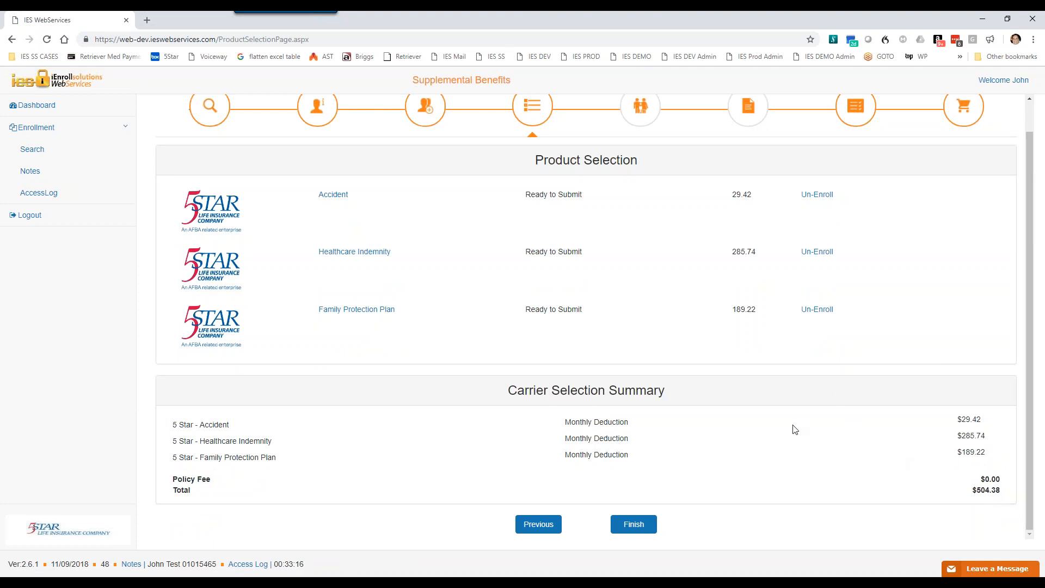
scroll(789, 427, up, 1)
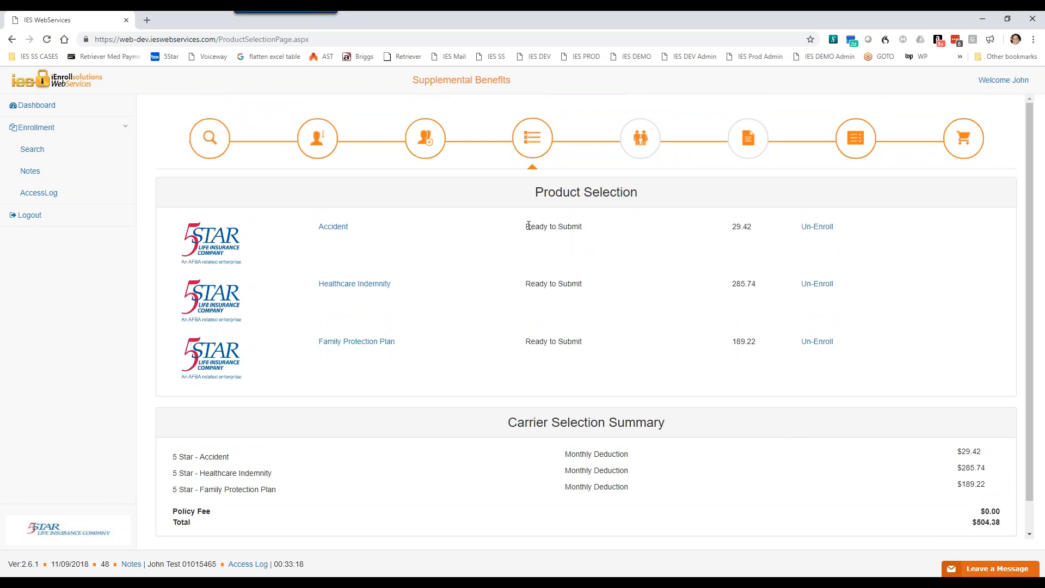
drag(526, 226, 587, 235)
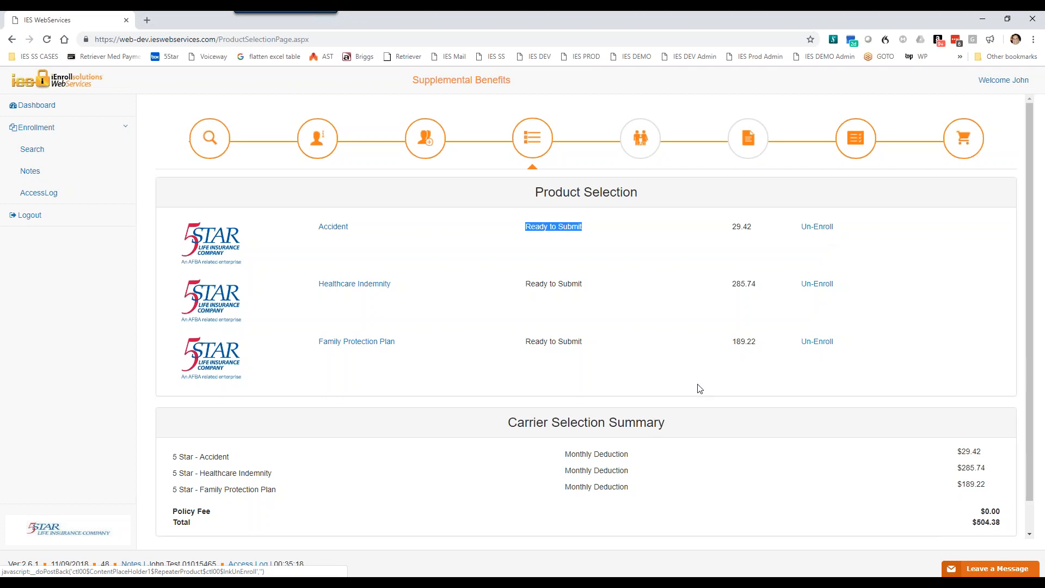
scroll(694, 401, down, 1)
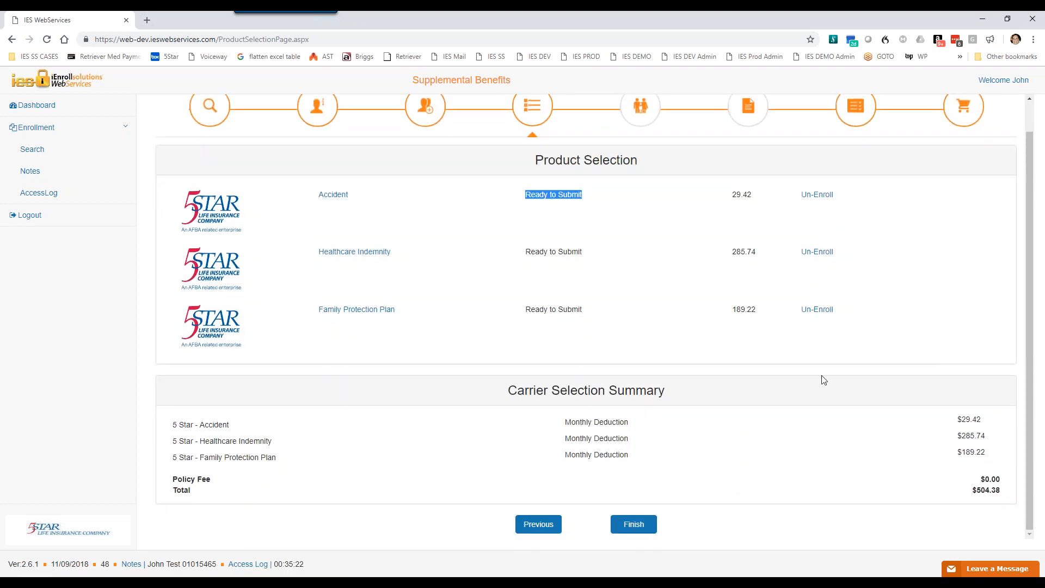
scroll(845, 307, up, 1)
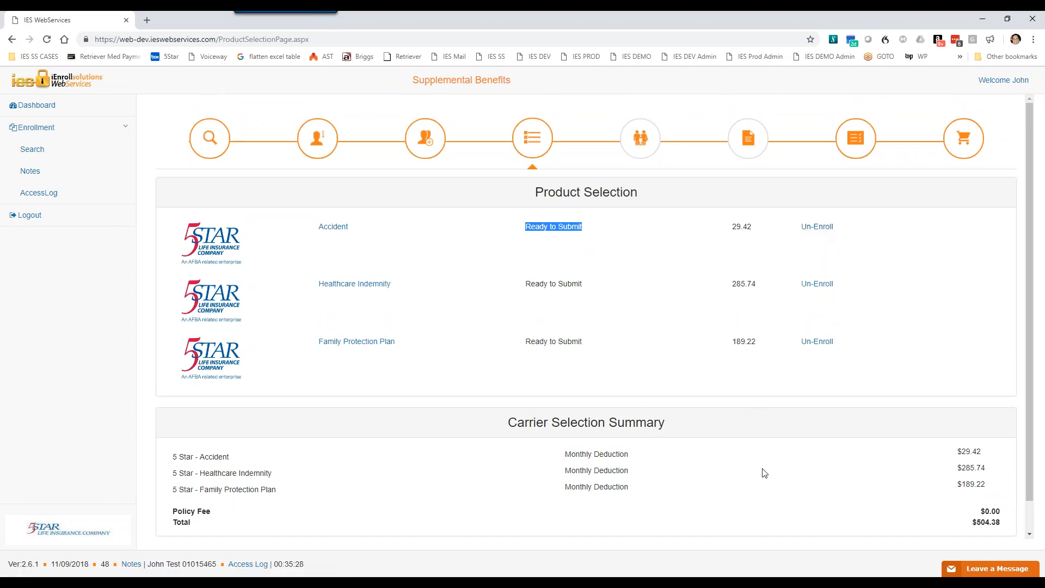
scroll(731, 526, down, 1)
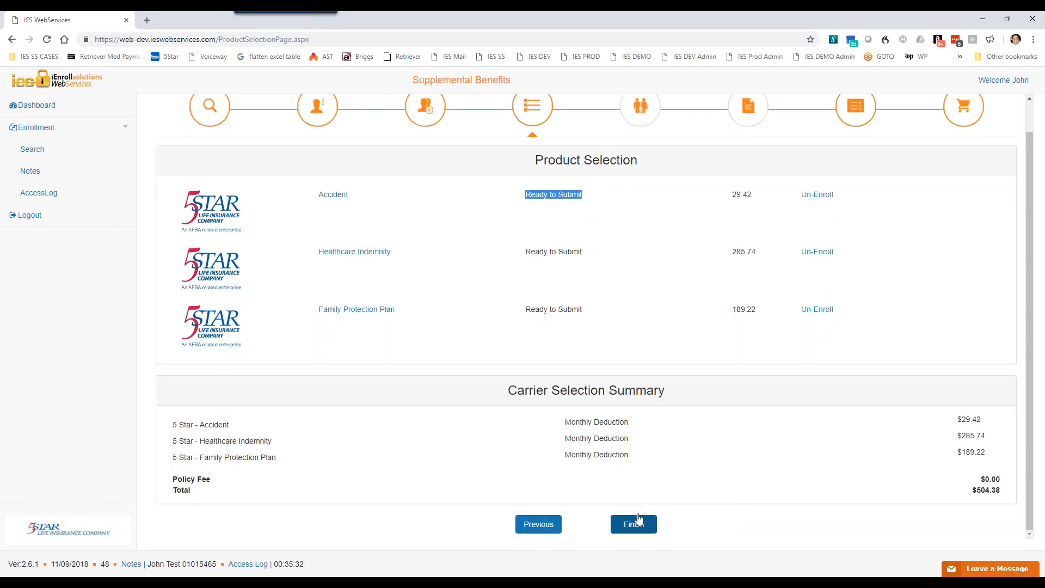
Step: Open the payment page, go back through the summary to the product selection, and open the payment page again
click(969, 113)
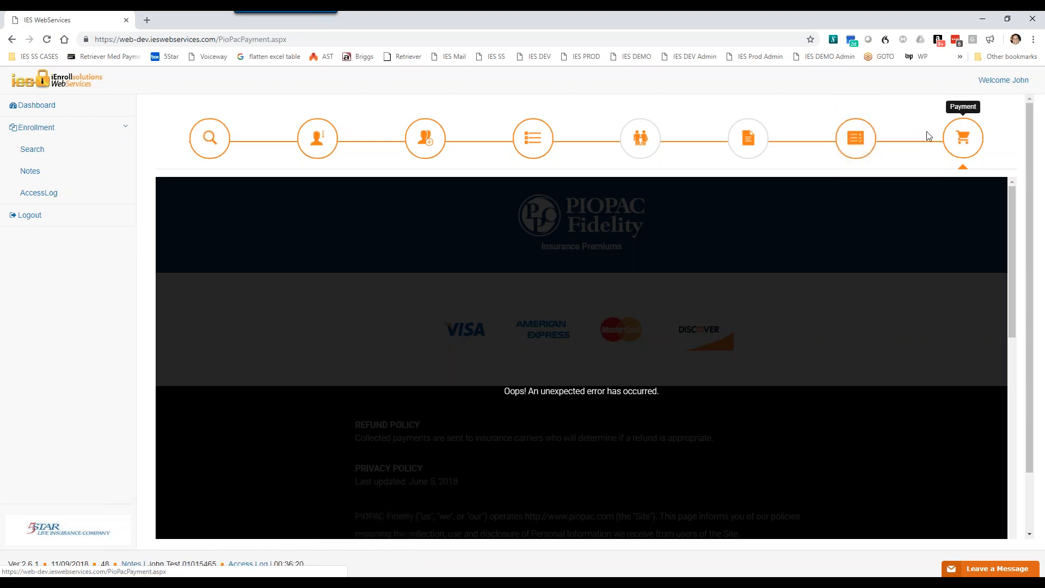
click(847, 137)
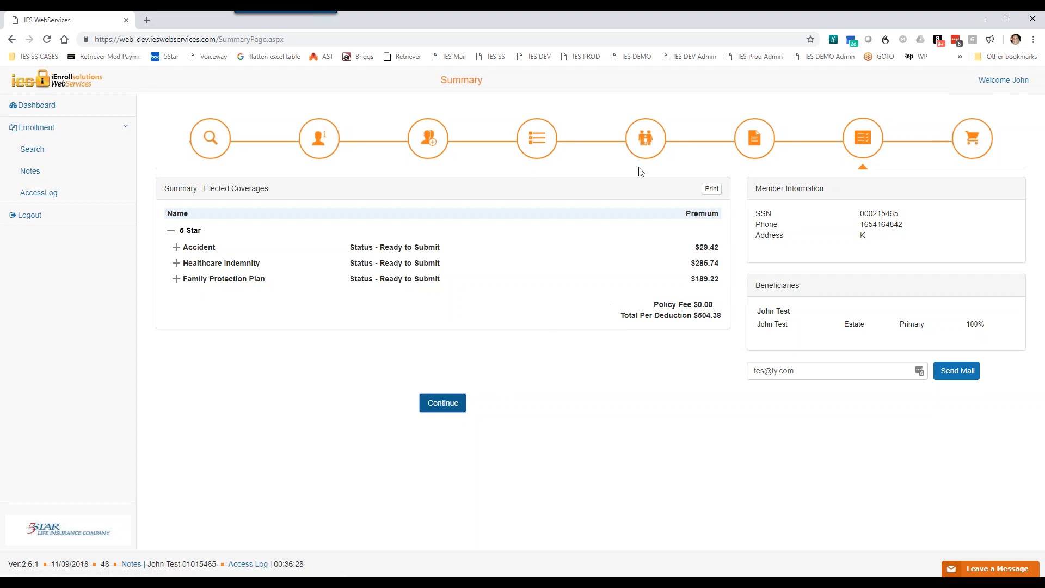
click(542, 146)
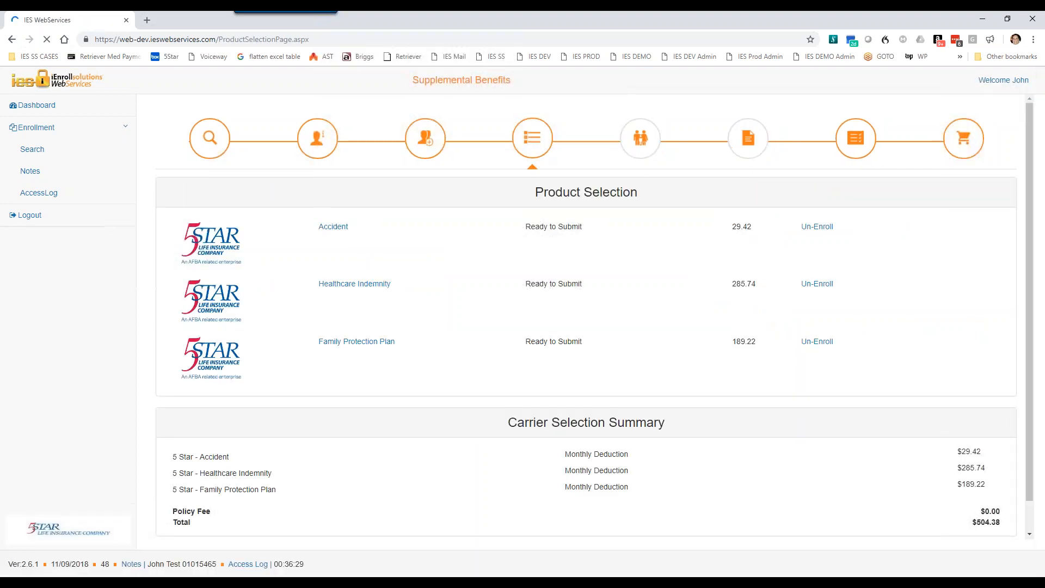
scroll(653, 547, down, 1)
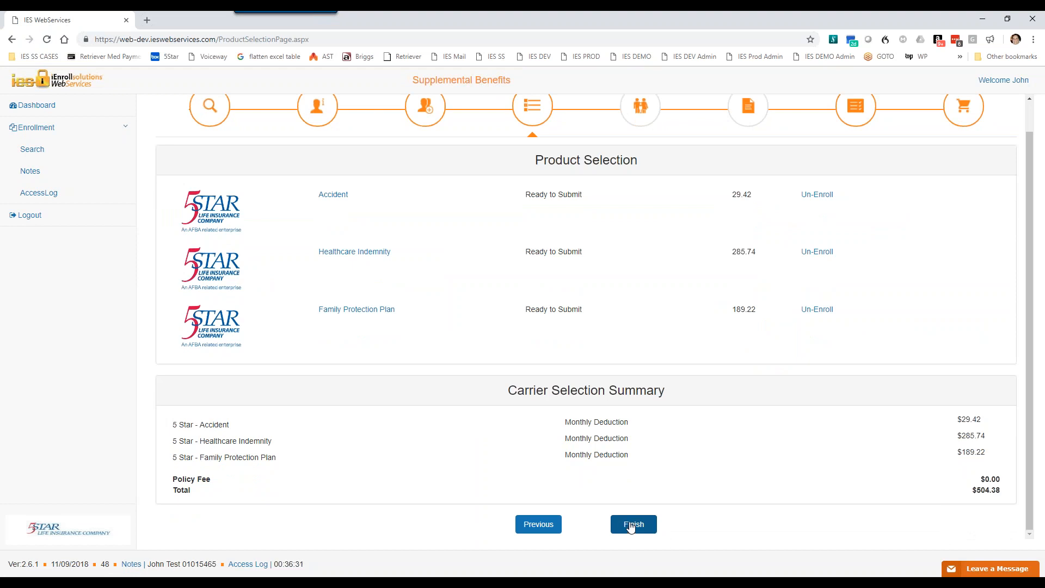
click(965, 118)
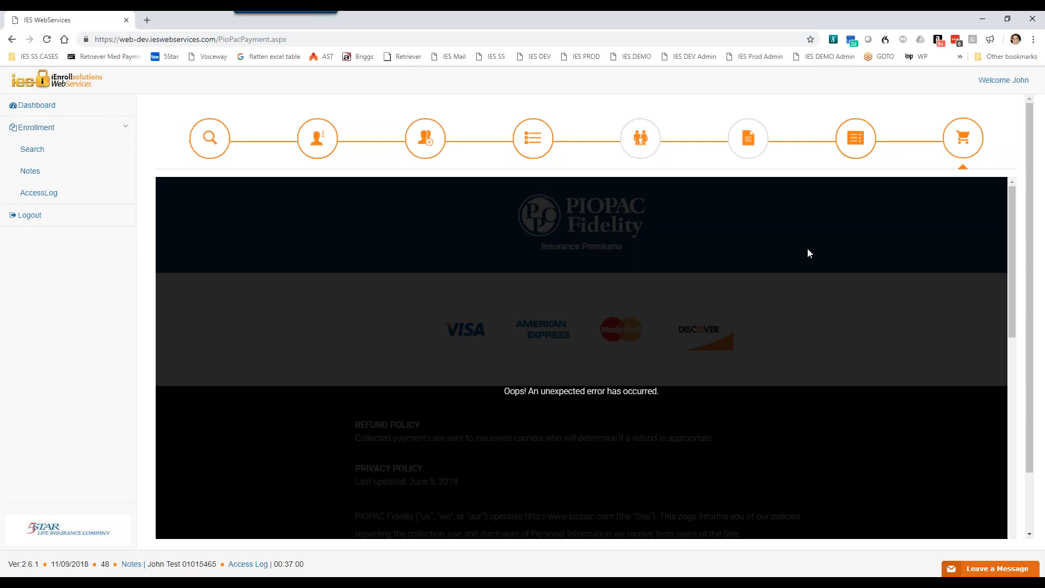
Step: Return from the payment page to the product selection and review the plan statuses and the carrier selection summary
click(533, 137)
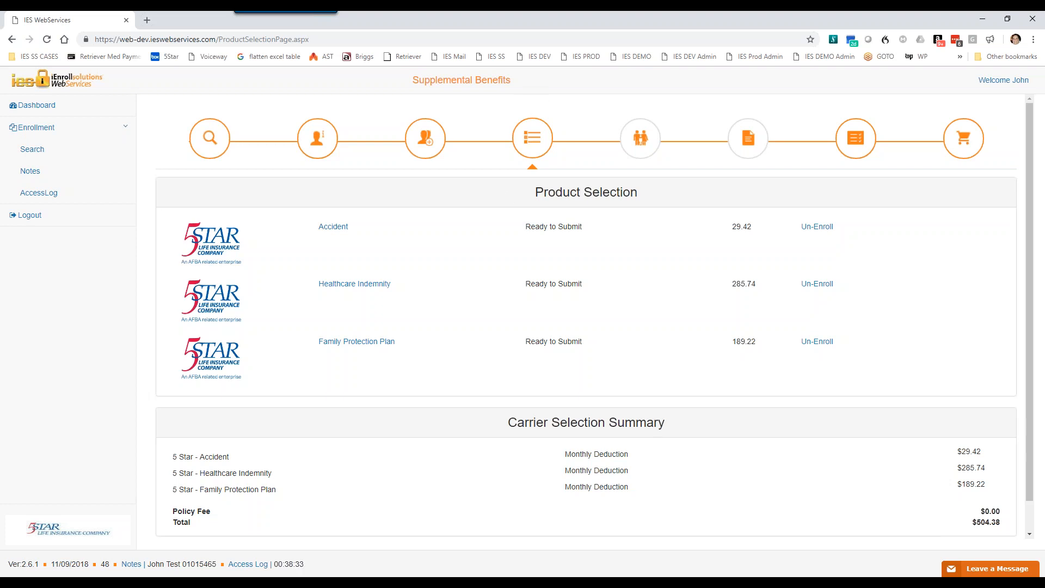
scroll(640, 437, down, 1)
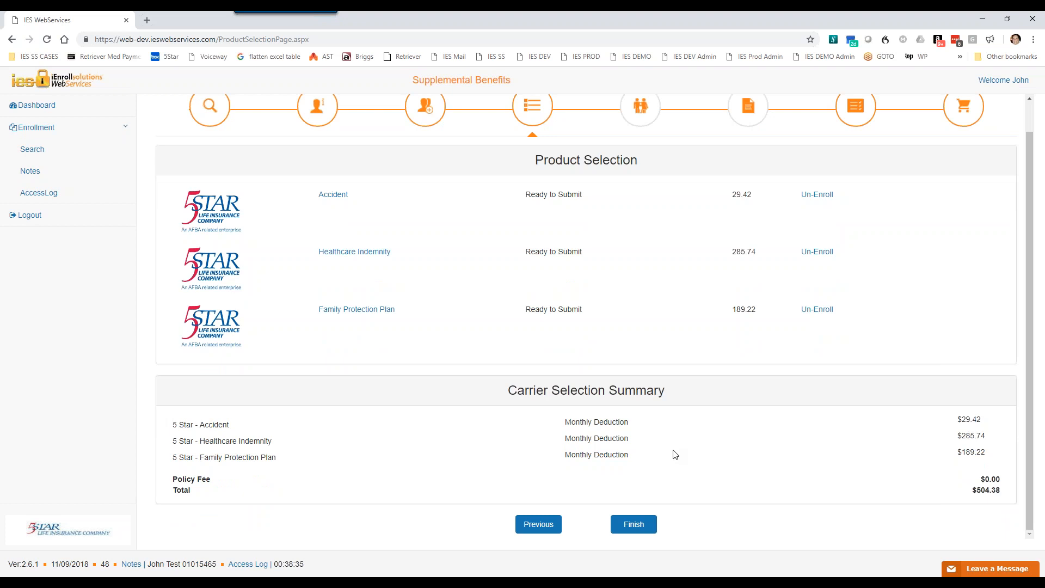
scroll(674, 452, up, 1)
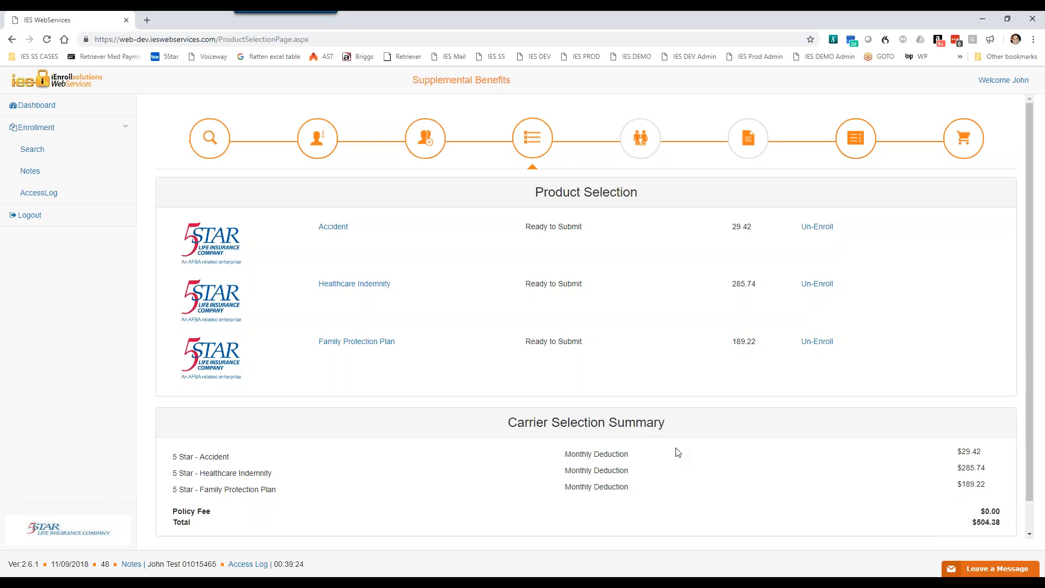
scroll(694, 440, down, 1)
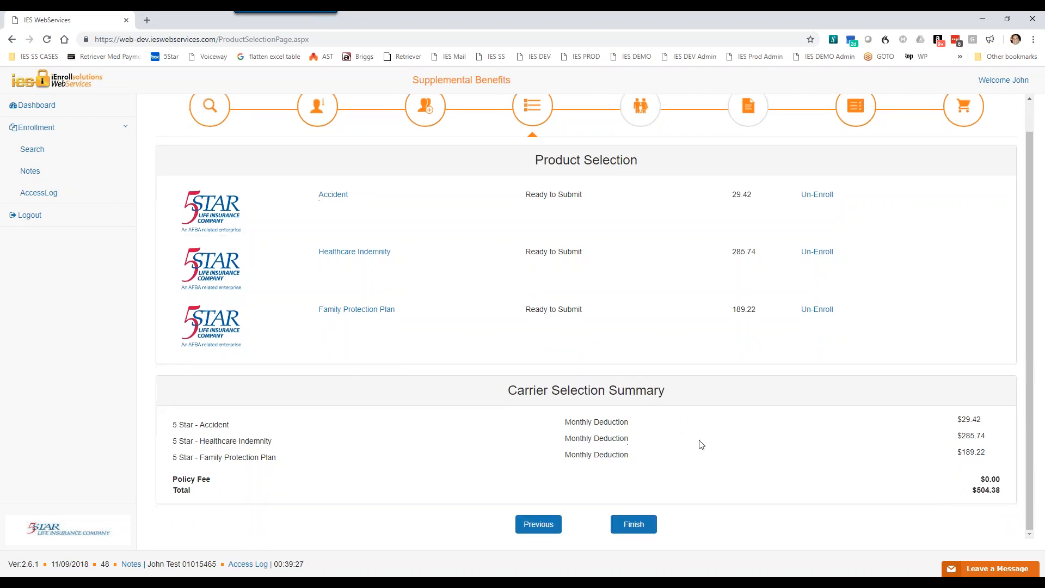
scroll(736, 455, up, 1)
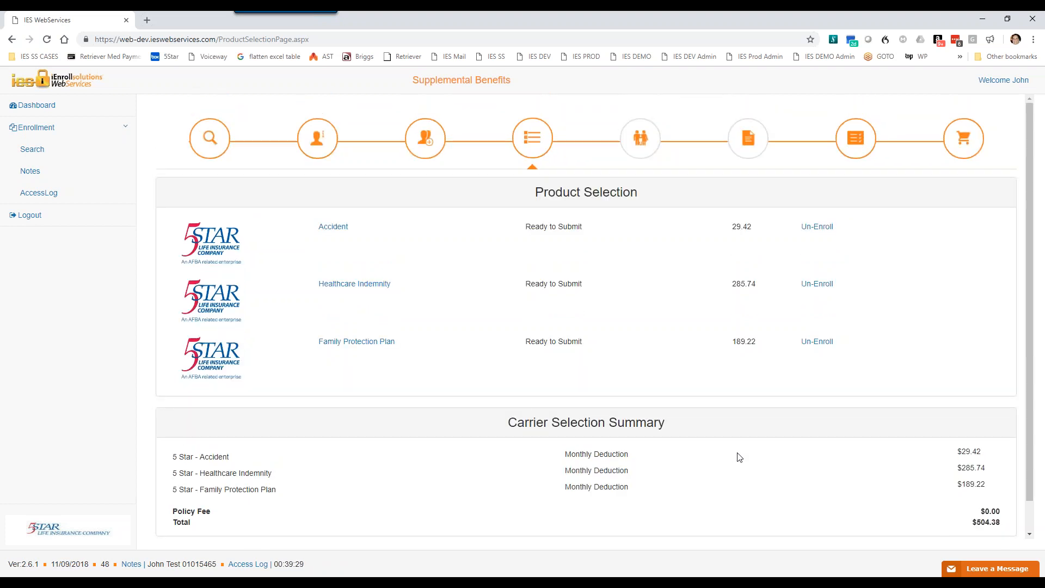
scroll(824, 482, down, 1)
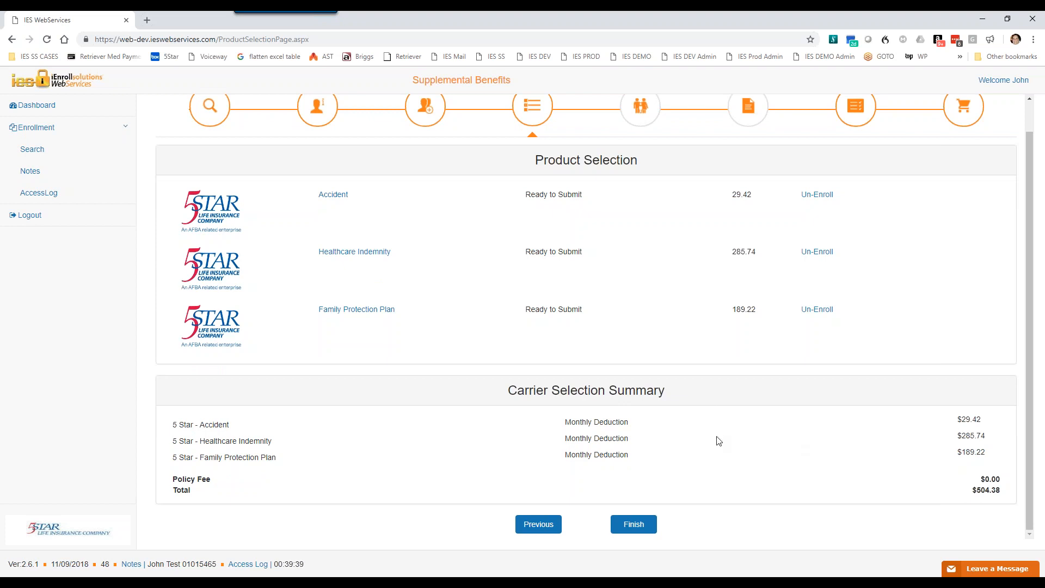
scroll(719, 442, up, 1)
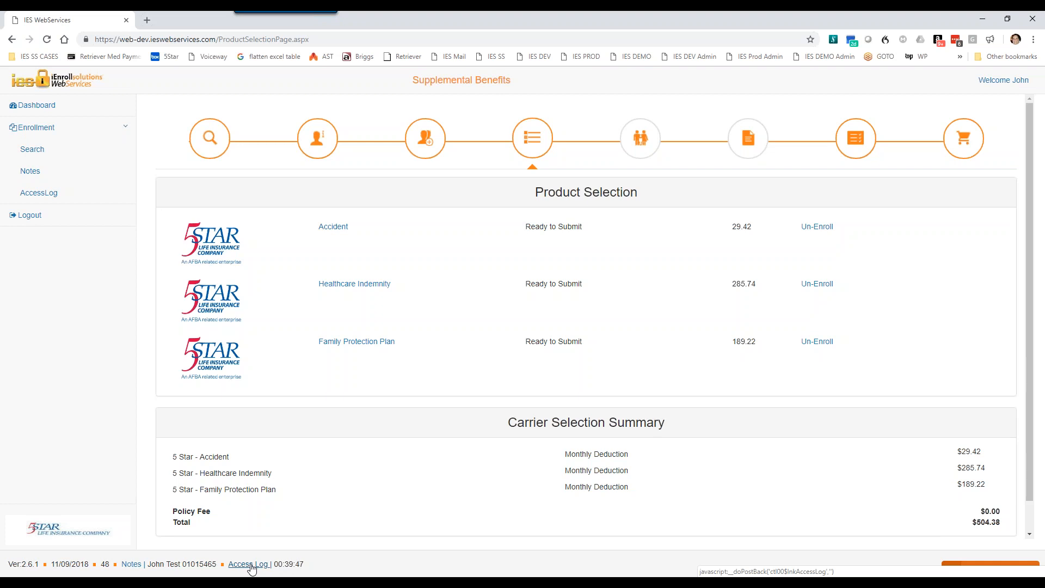
Step: Open the enrollment's access log twice from the product selection, review the session start and end times, and close it each time
click(251, 567)
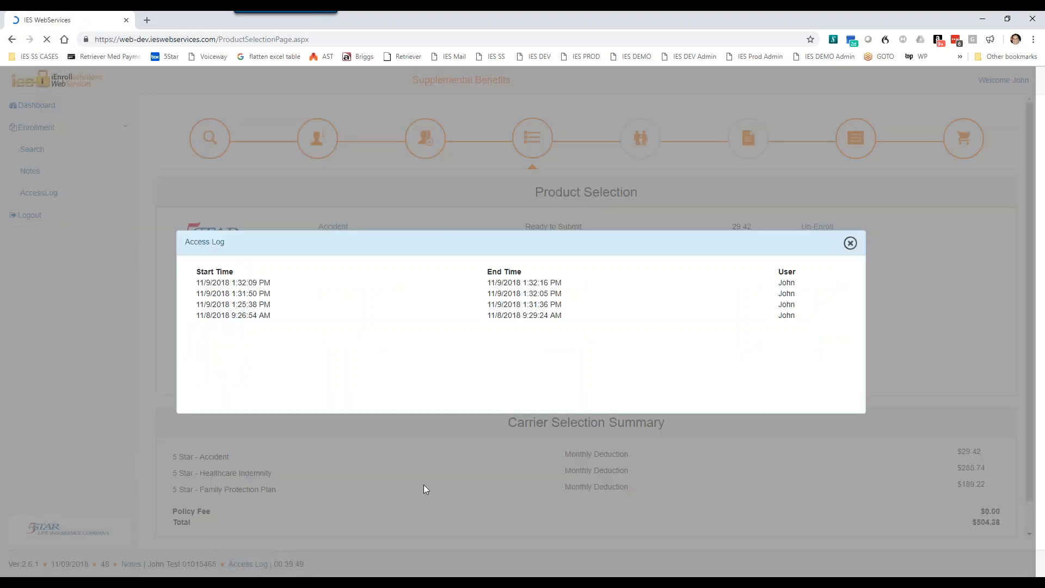
click(851, 244)
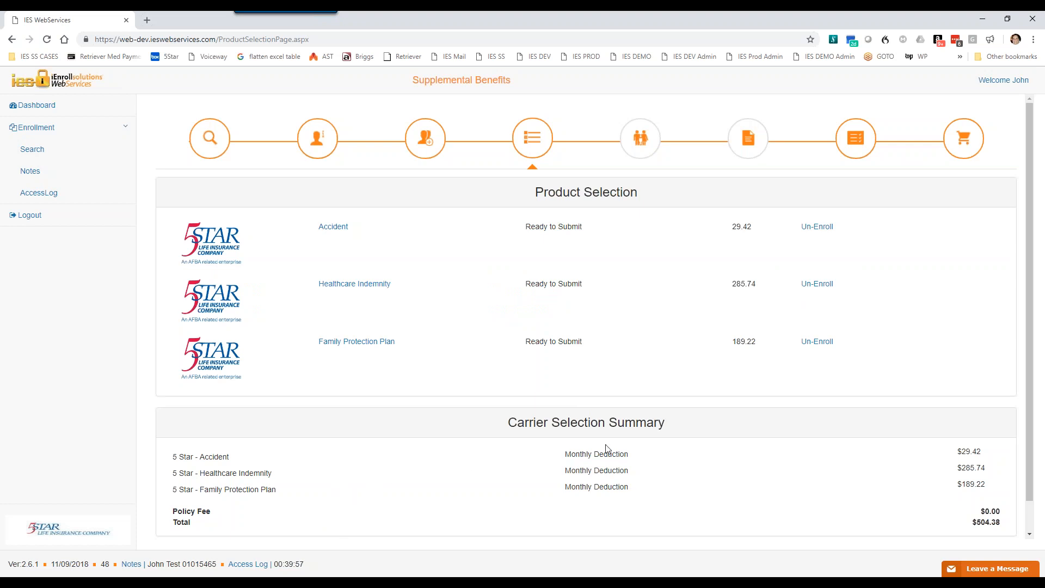
scroll(632, 456, down, 1)
scroll(729, 498, up, 1)
scroll(728, 497, down, 1)
scroll(728, 495, up, 1)
scroll(726, 477, down, 1)
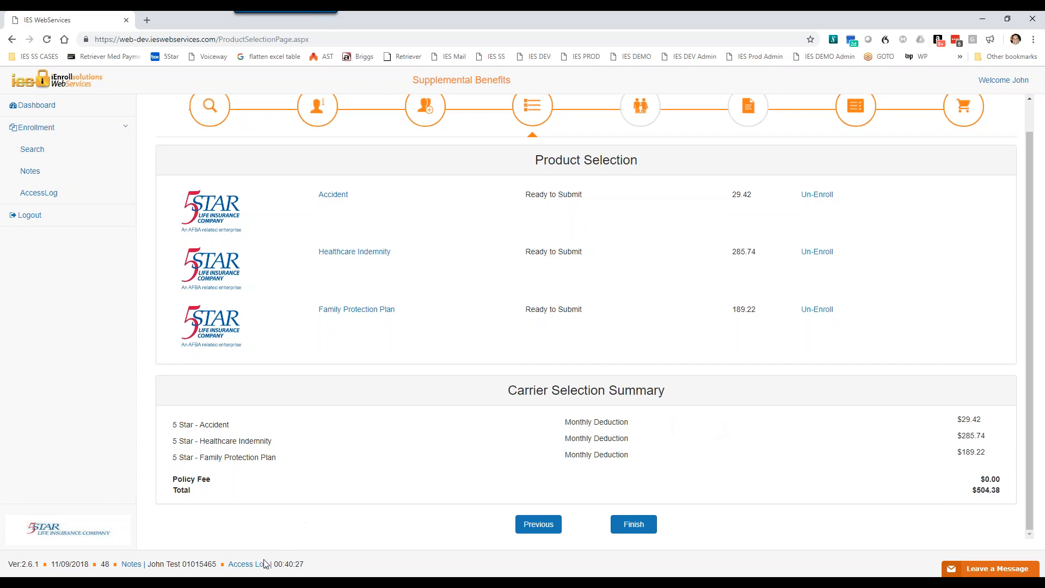
click(249, 565)
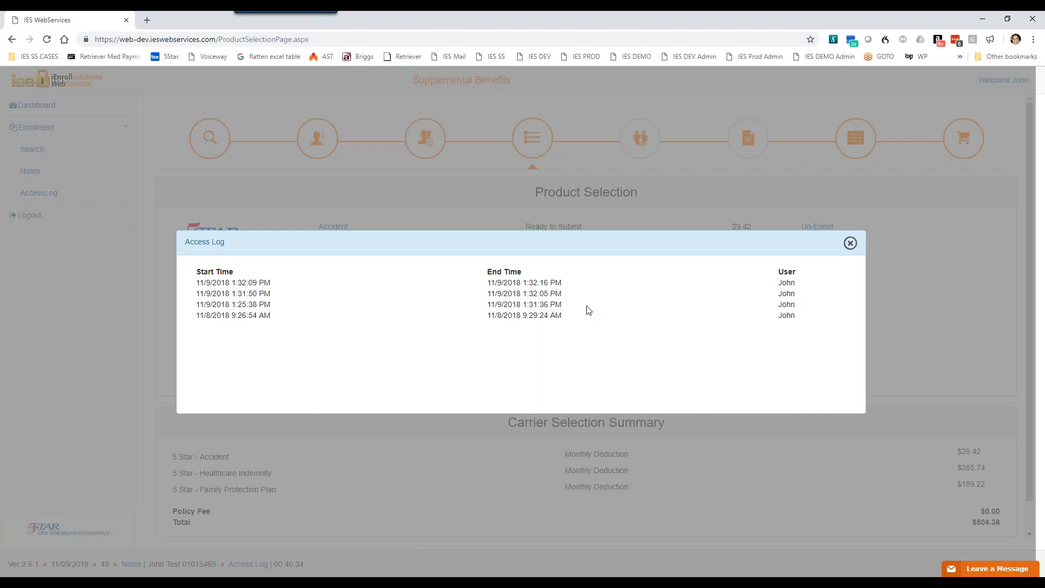
click(850, 243)
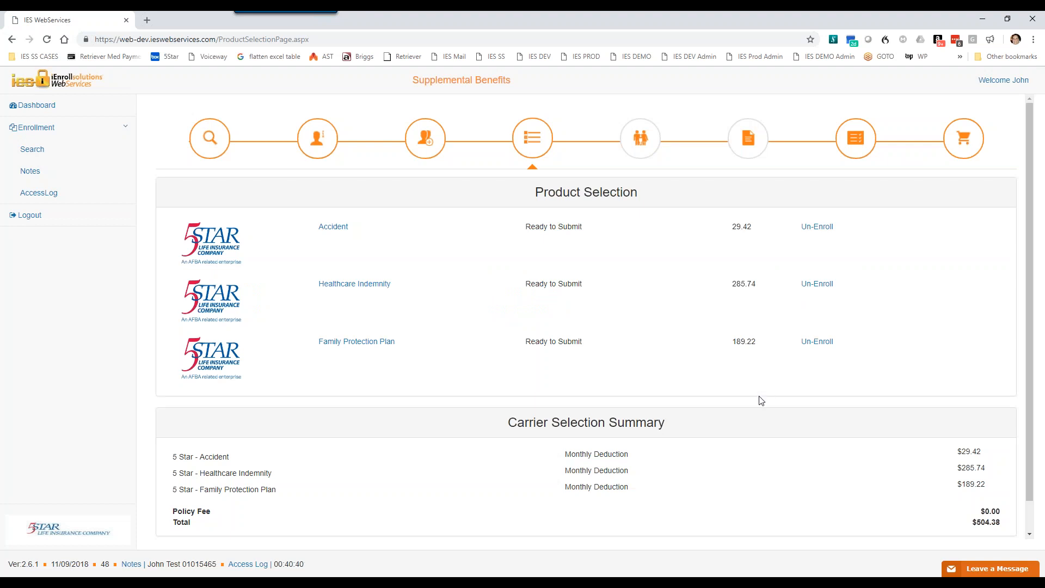
Step: Open the live chat's leave-a-message form, look over its message field, and minimize it without sending anything
scroll(762, 409, down, 1)
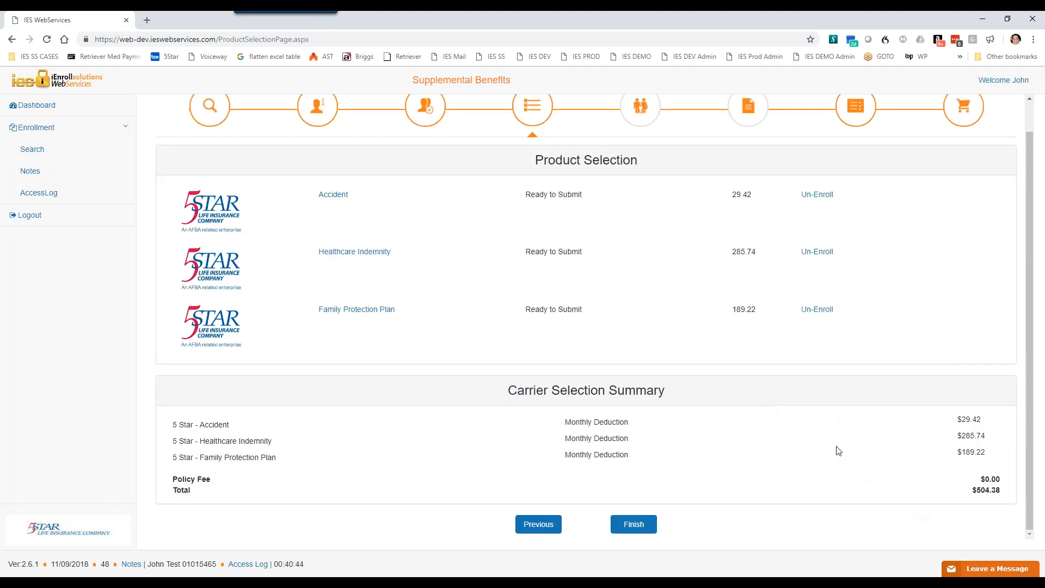
click(996, 572)
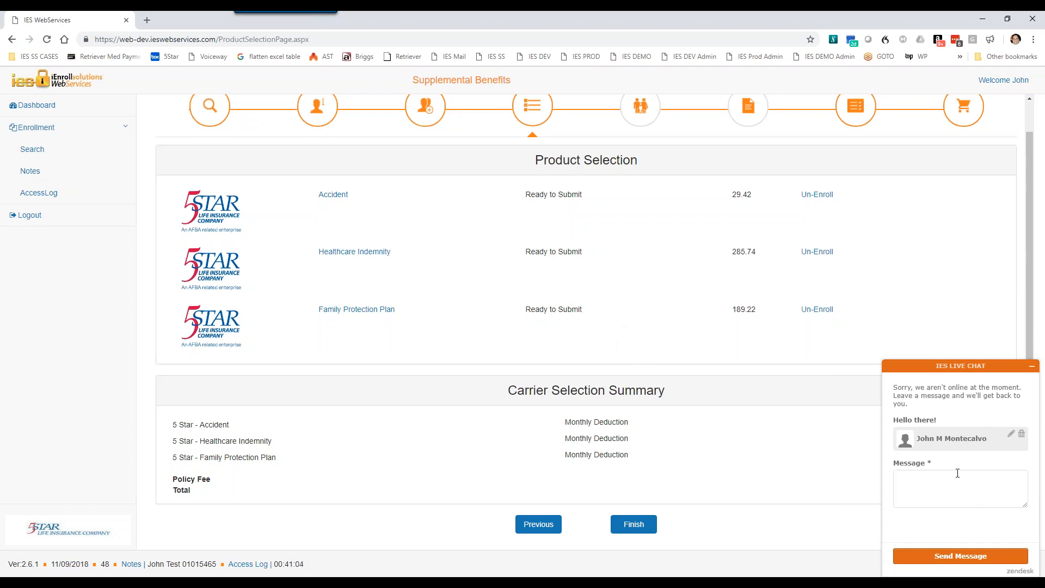
click(1033, 371)
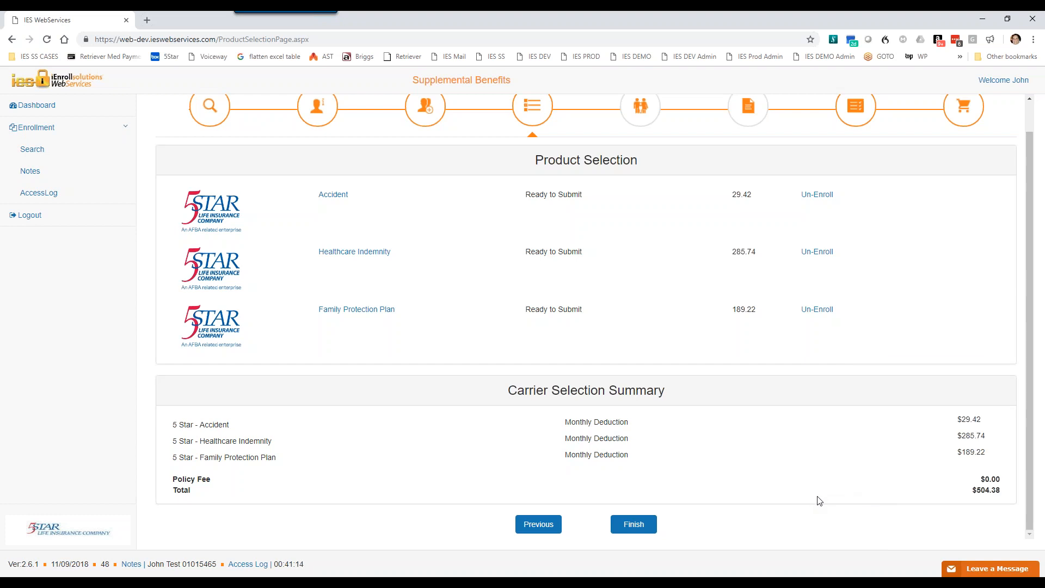
scroll(817, 500, up, 1)
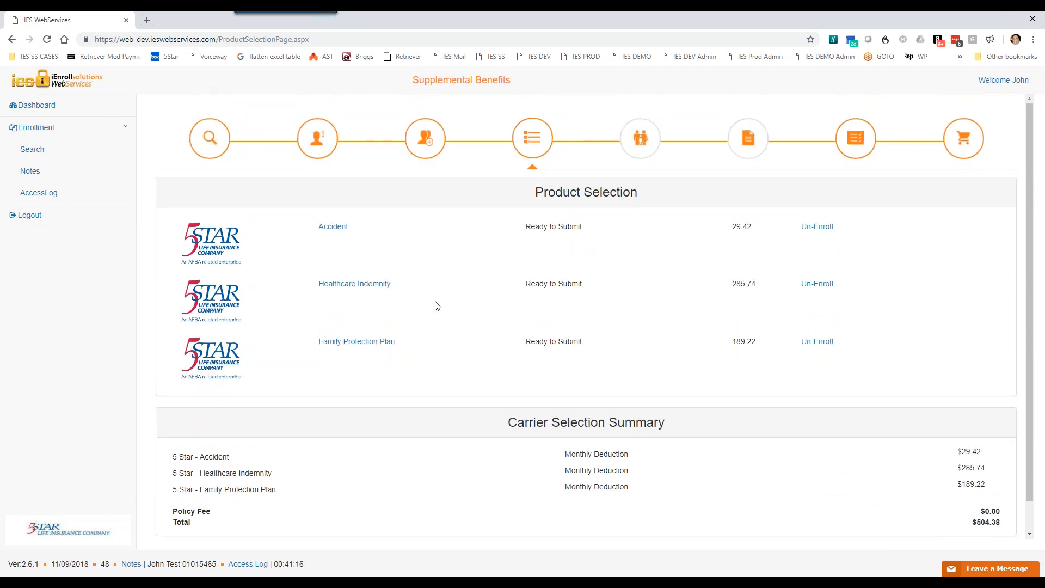